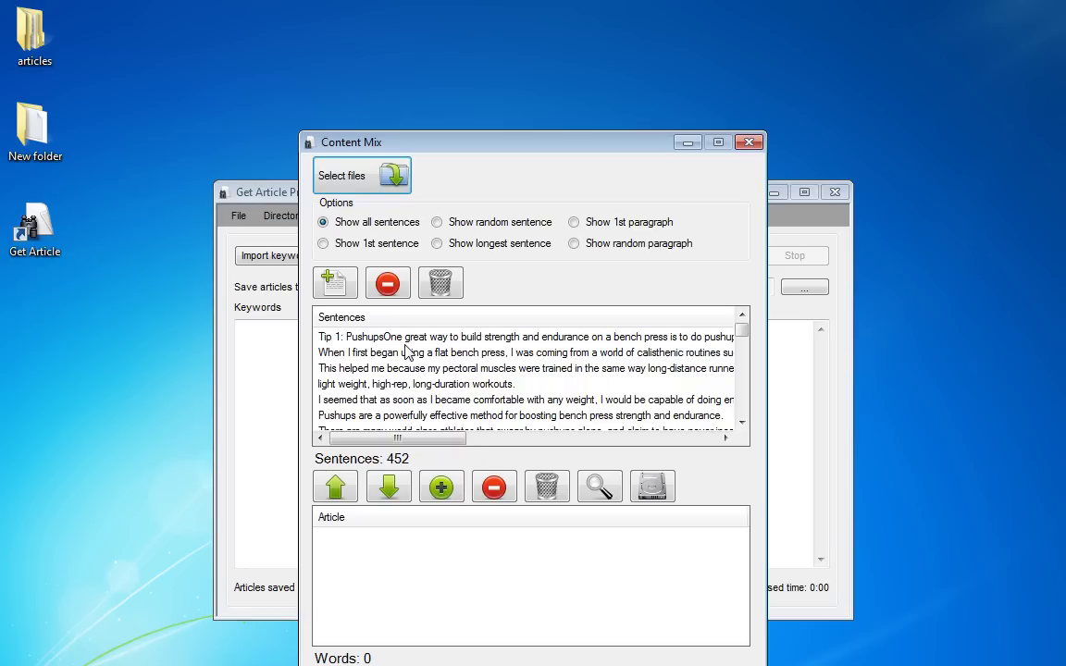
Add a hand-picked set of sentences, from "Tip 1: Pushups" through "The advantages of performing this superior chest exercise", to the article.
{"action": "left_click", "coordinate": [404, 339]}
{"action": "left_click", "coordinate": [403, 399], "text": "ctrl"}
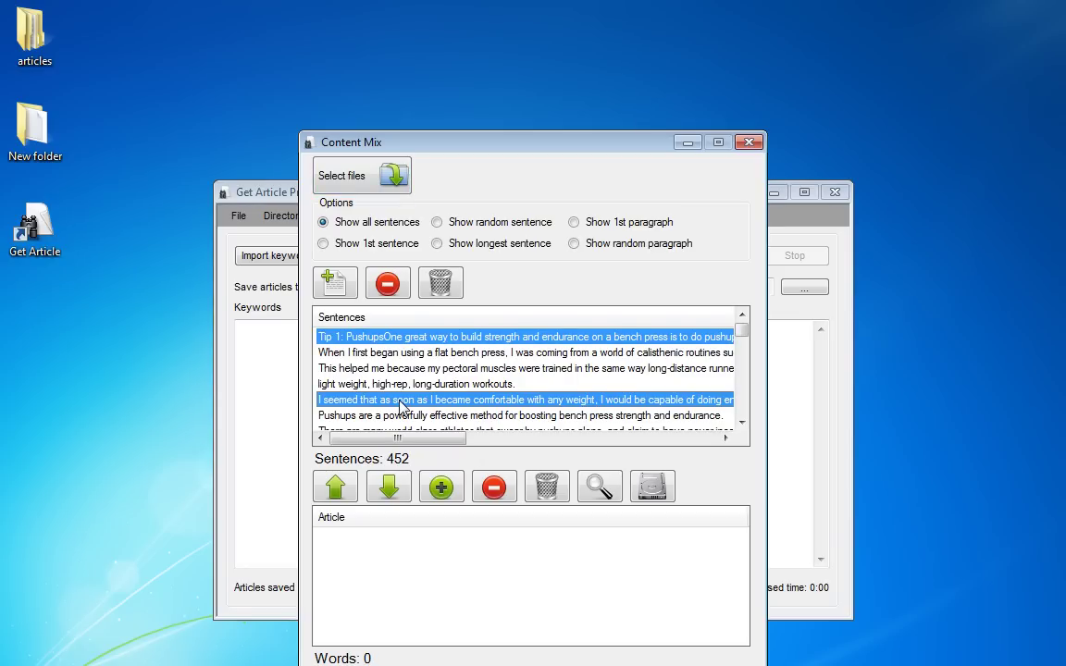
{"action": "scroll", "coordinate": [402, 407], "scroll_direction": "down", "scroll_amount": 2}
{"action": "left_click", "coordinate": [456, 384], "text": "ctrl"}
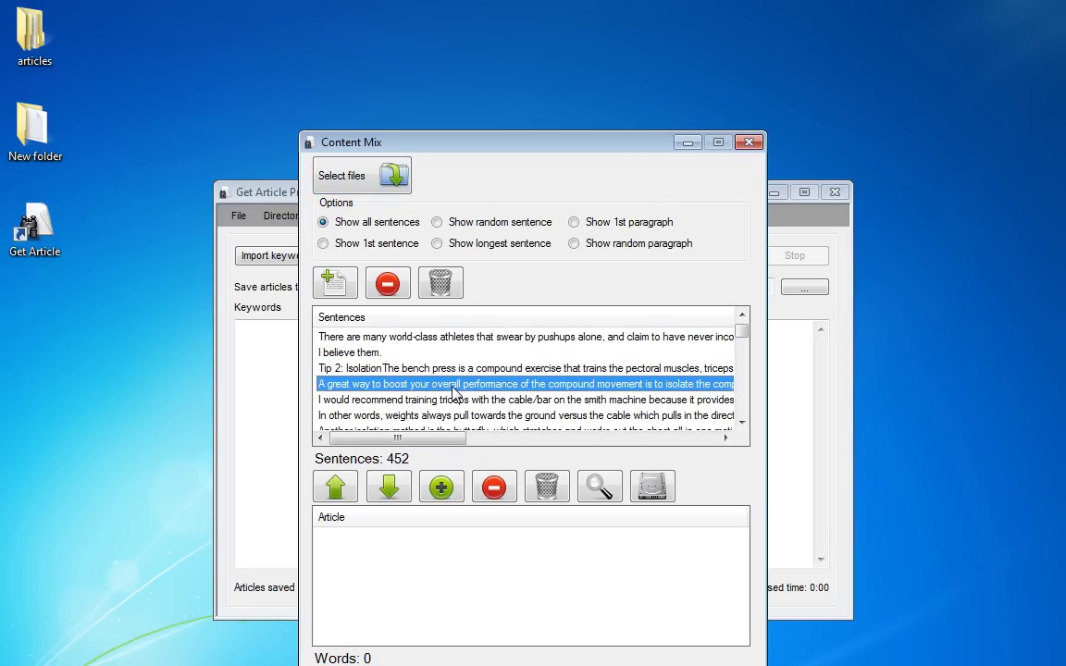
{"action": "left_click", "coordinate": [445, 416], "text": "ctrl"}
{"action": "scroll", "coordinate": [445, 417], "scroll_direction": "down", "scroll_amount": 3}
{"action": "left_click", "coordinate": [419, 402], "text": "ctrl"}
{"action": "left_click", "coordinate": [416, 416], "text": "ctrl"}
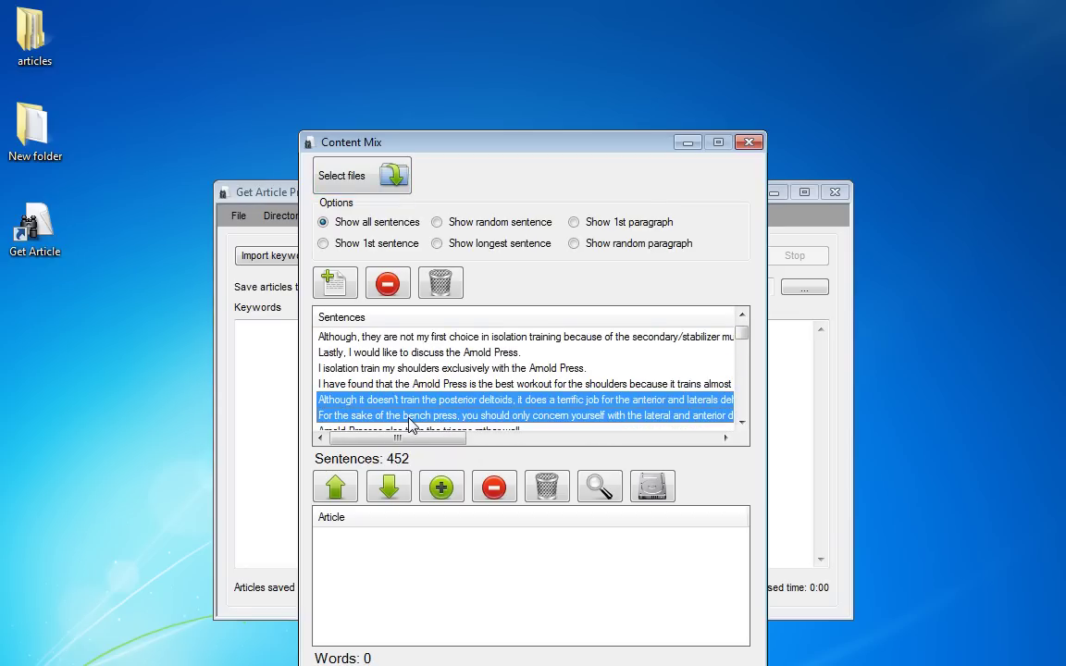
{"action": "scroll", "coordinate": [410, 409], "scroll_direction": "down", "scroll_amount": 3}
{"action": "left_click", "coordinate": [386, 400], "text": "ctrl"}
{"action": "left_click", "coordinate": [377, 416], "text": "ctrl"}
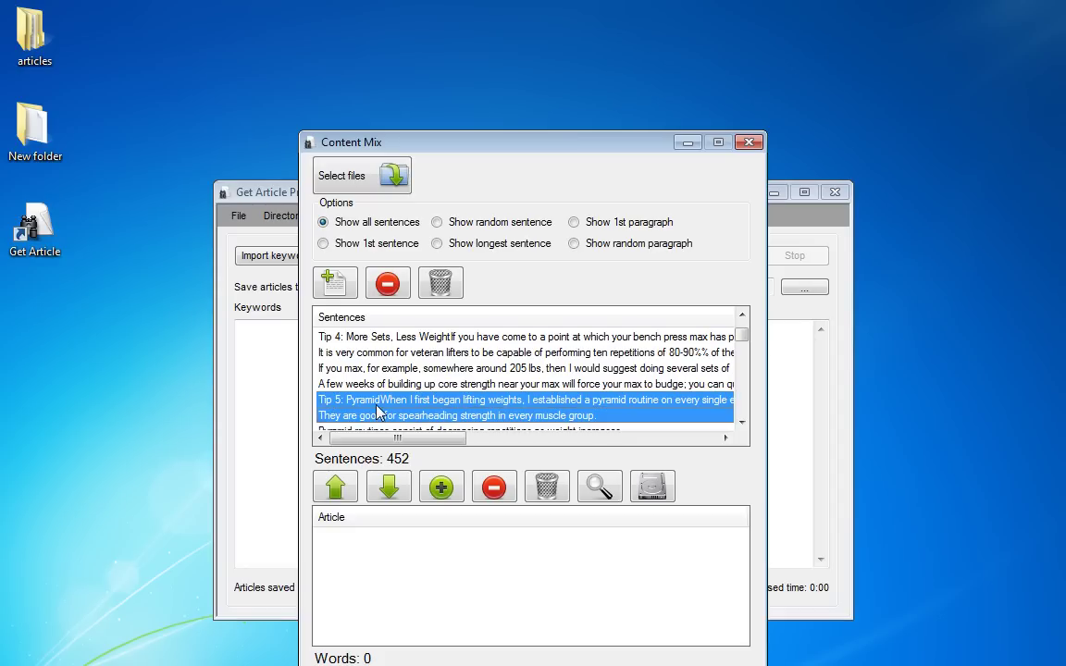
{"action": "scroll", "coordinate": [364, 407], "scroll_direction": "down", "scroll_amount": 3}
{"action": "left_click", "coordinate": [364, 402], "text": "ctrl"}
{"action": "left_click", "coordinate": [363, 403], "text": "ctrl"}
{"action": "left_click", "coordinate": [361, 400], "text": "ctrl"}
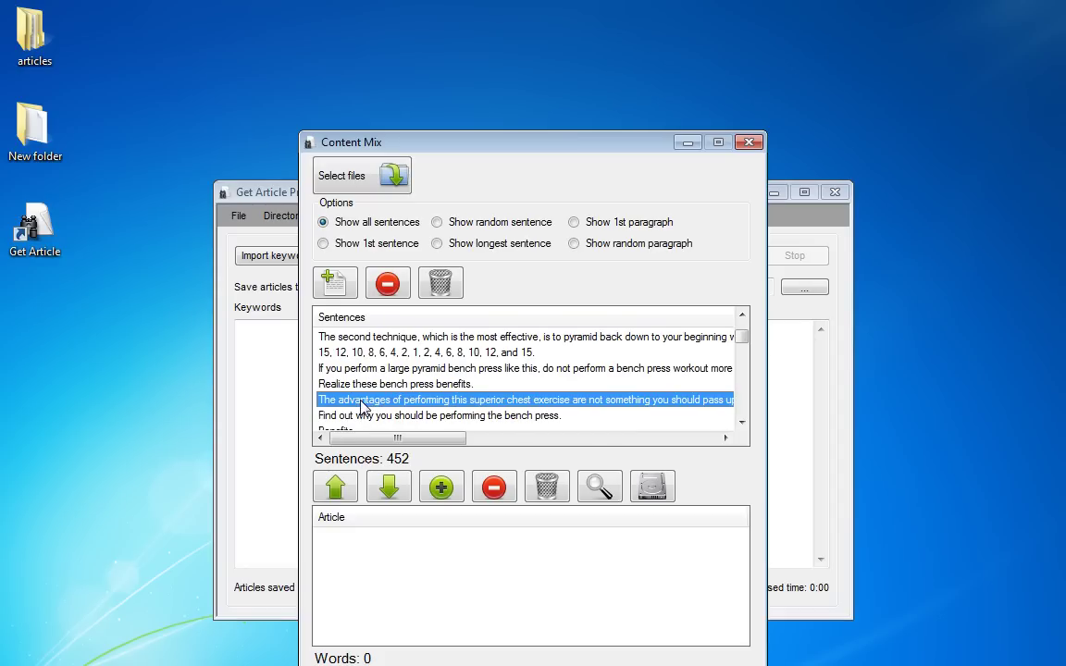
{"action": "left_click", "coordinate": [361, 384], "text": "ctrl"}
{"action": "left_click", "coordinate": [359, 370], "text": "ctrl"}
{"action": "left_click", "coordinate": [335, 282]}
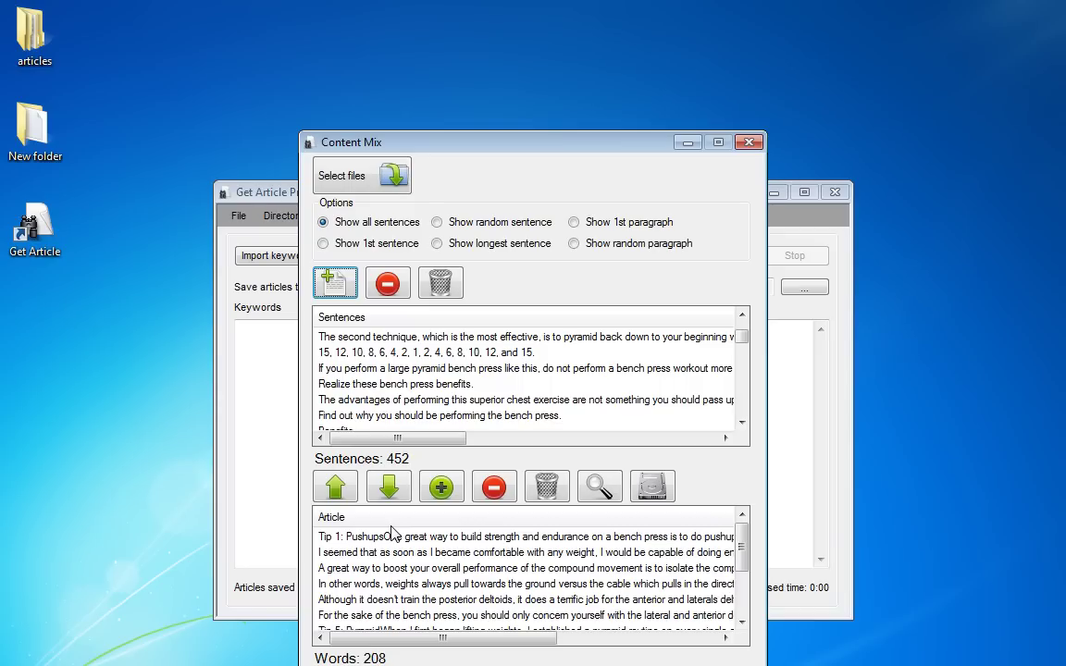
Insert paragraph breaks in the article after the "I seemed that as soon as" and "In other words, weights always pull" sentences.
{"action": "left_click", "coordinate": [394, 537]}
{"action": "left_click", "coordinate": [419, 553]}
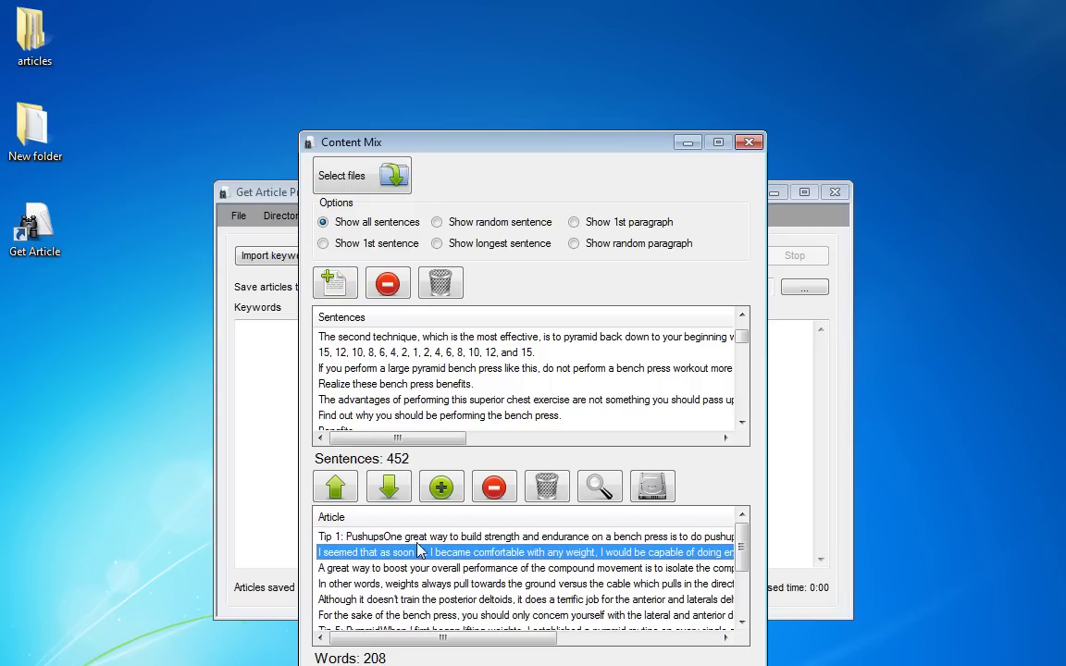
{"action": "left_click", "coordinate": [440, 488]}
{"action": "left_click", "coordinate": [419, 604]}
{"action": "scroll", "coordinate": [419, 615], "scroll_direction": "down", "scroll_amount": 1}
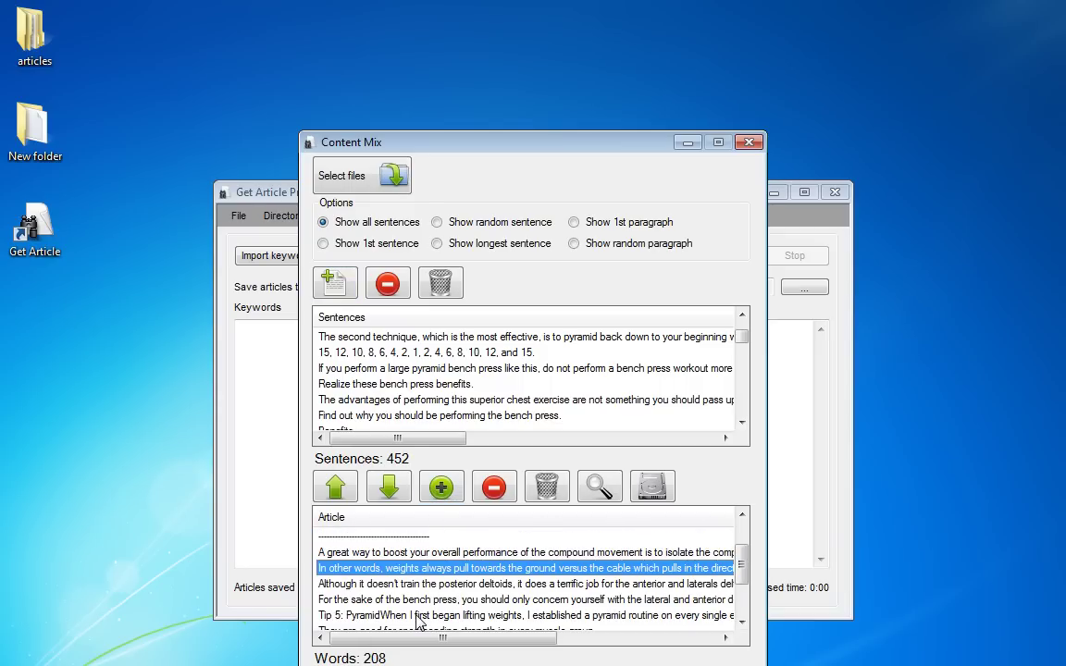
{"action": "left_click", "coordinate": [441, 488]}
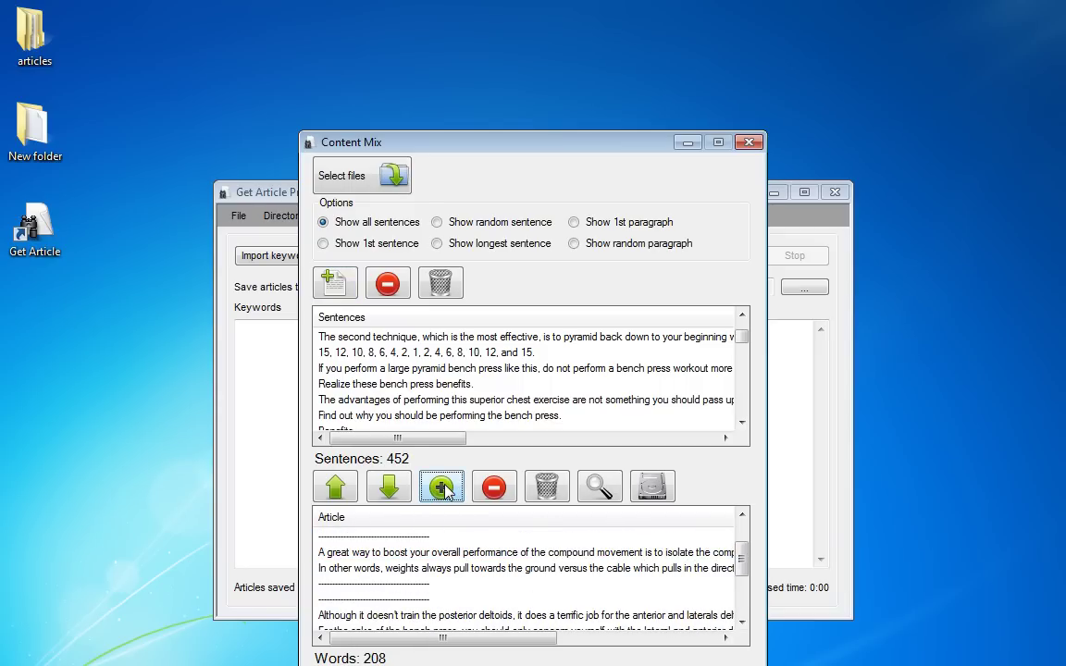
Insert a paragraph break in the article after the sentence "If you perform a large pyramid bench press like this".
{"action": "left_click", "coordinate": [384, 616]}
{"action": "scroll", "coordinate": [384, 616], "scroll_direction": "down", "scroll_amount": 2}
{"action": "left_click", "coordinate": [384, 615]}
{"action": "left_click", "coordinate": [387, 584]}
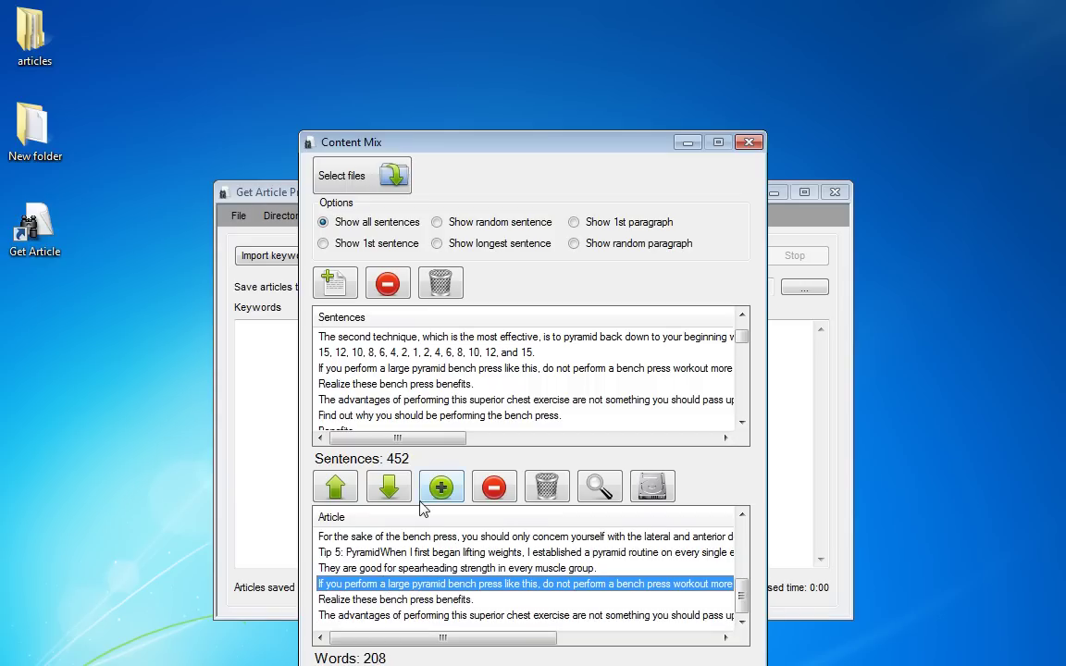
{"action": "left_click", "coordinate": [441, 488]}
{"action": "left_click", "coordinate": [441, 488]}
Move "They are good for spearheading strength" up one place and the "Tip 5: Pyramid" sentence down to the article's end.
{"action": "left_click", "coordinate": [387, 569]}
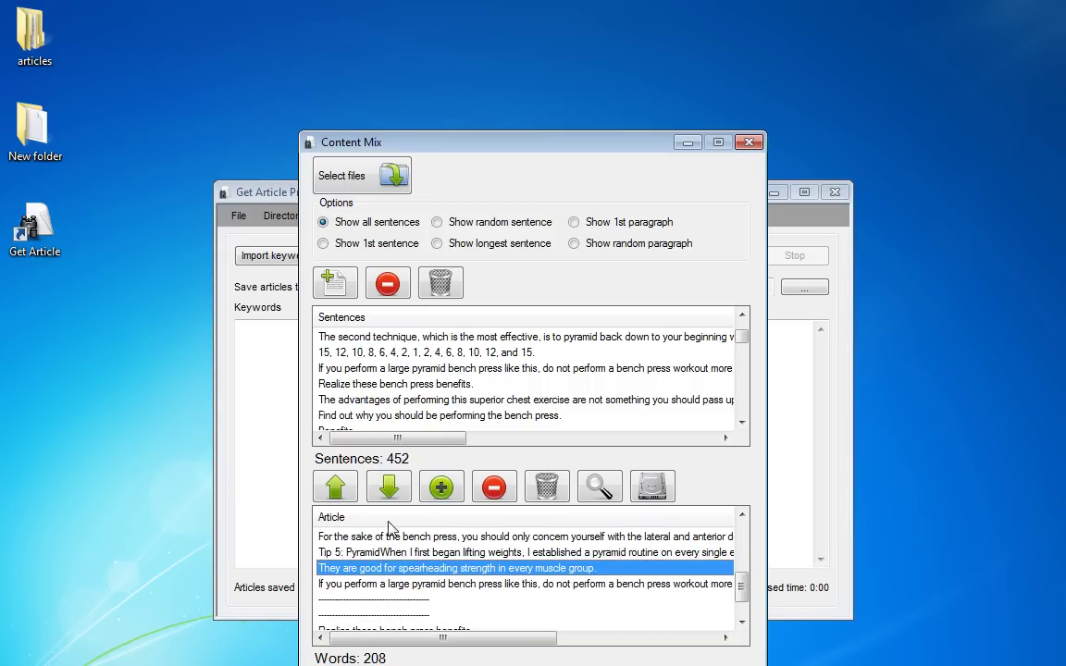
{"action": "left_click", "coordinate": [335, 487]}
{"action": "left_click", "coordinate": [371, 552]}
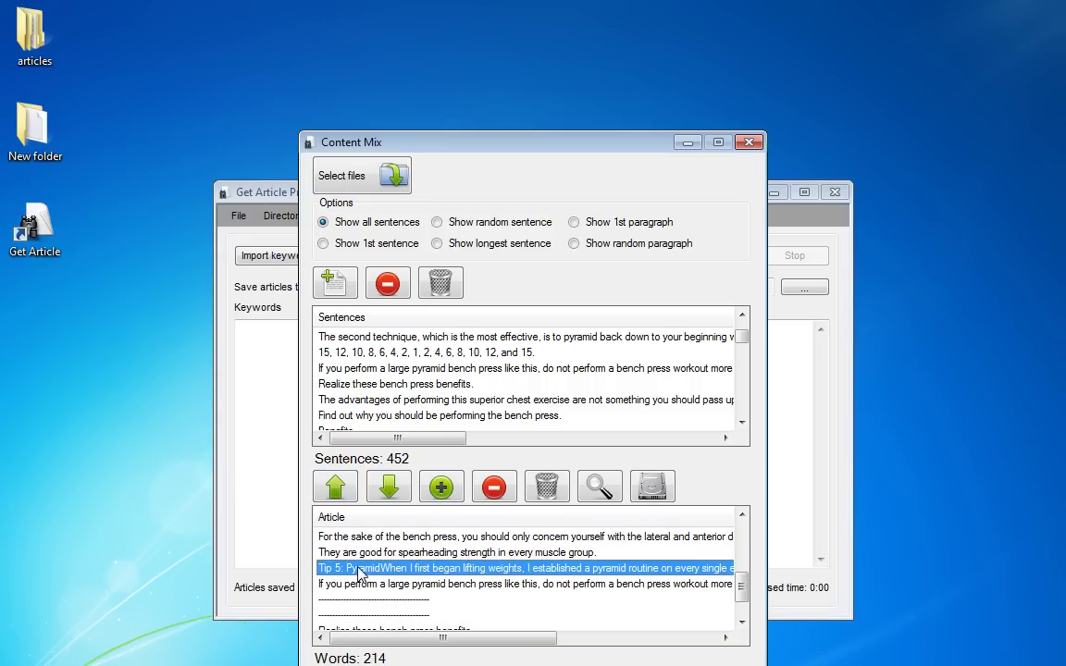
{"action": "left_click", "coordinate": [388, 487]}
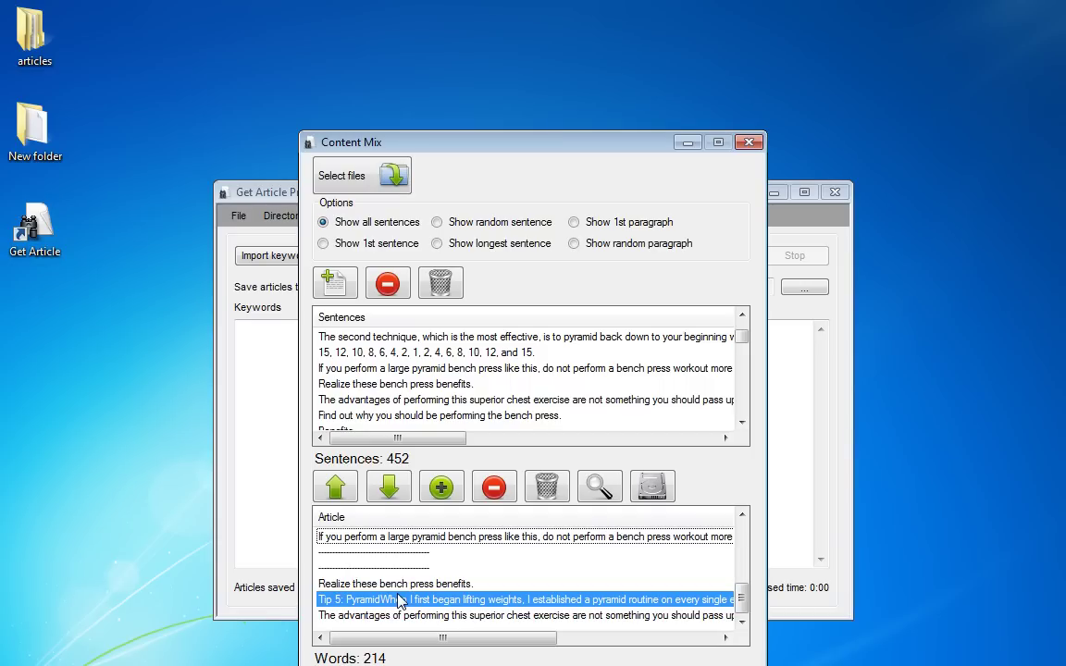
{"action": "left_click", "coordinate": [389, 488]}
Move "Realize these bench press benefits." above the paragraph break and preview the article.
{"action": "left_click", "coordinate": [370, 584]}
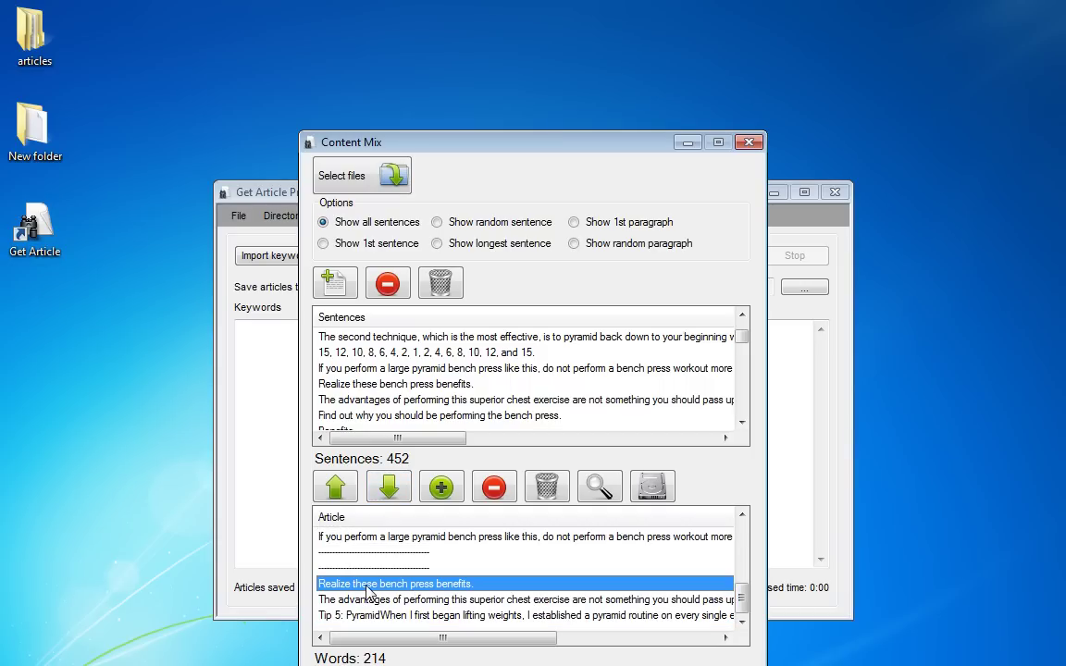
{"action": "left_click", "coordinate": [338, 488]}
{"action": "left_click", "coordinate": [342, 489]}
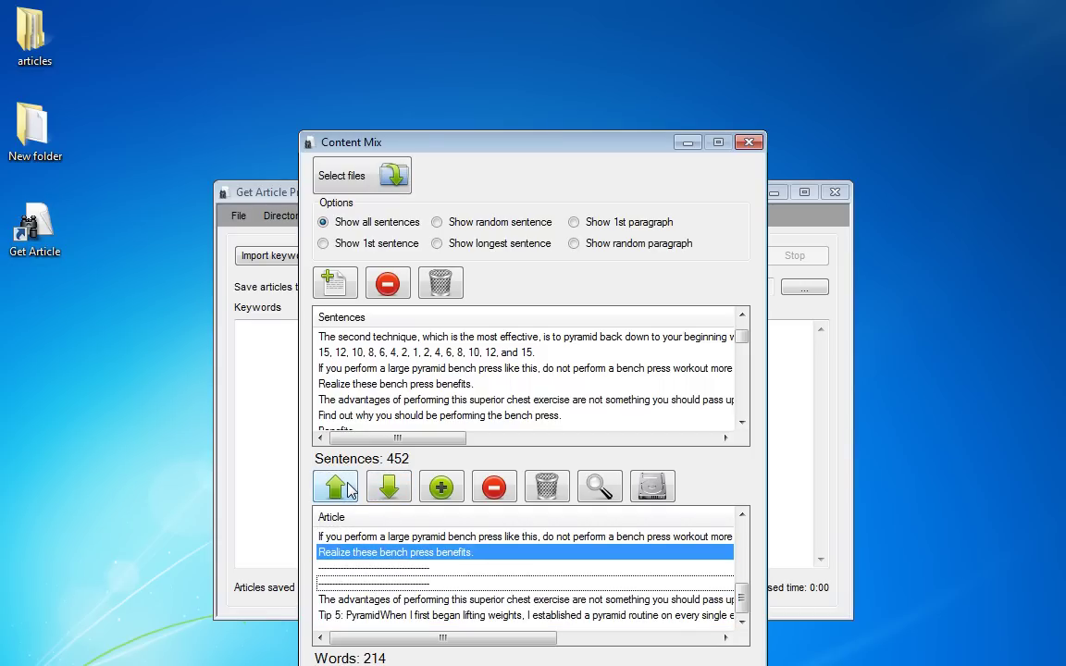
{"action": "left_click", "coordinate": [598, 487]}
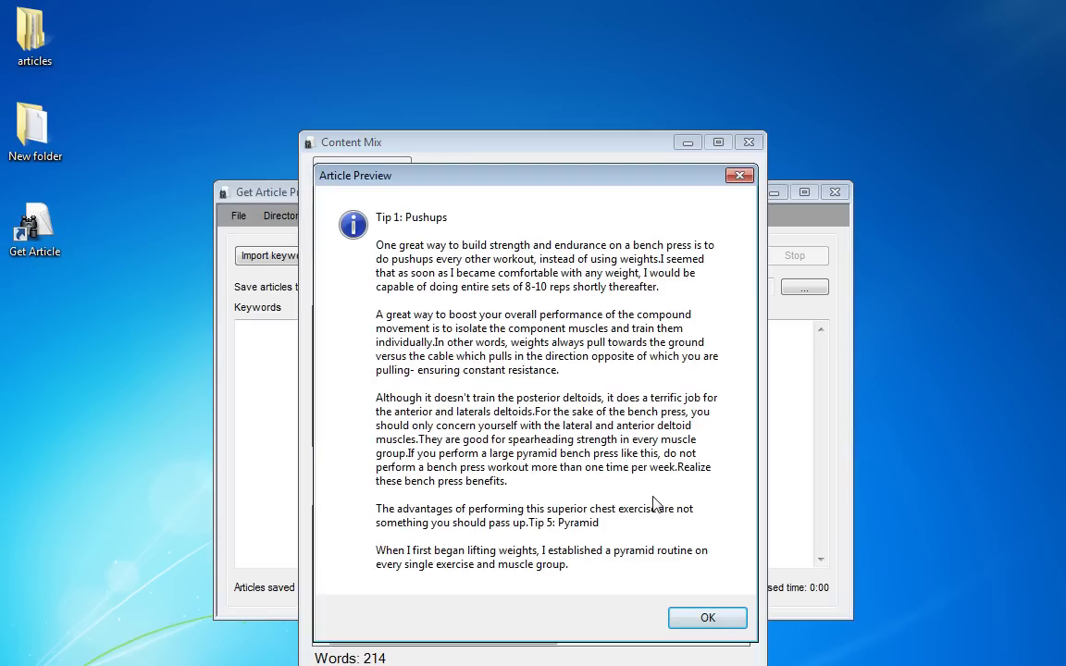
{"action": "left_click", "coordinate": [705, 619]}
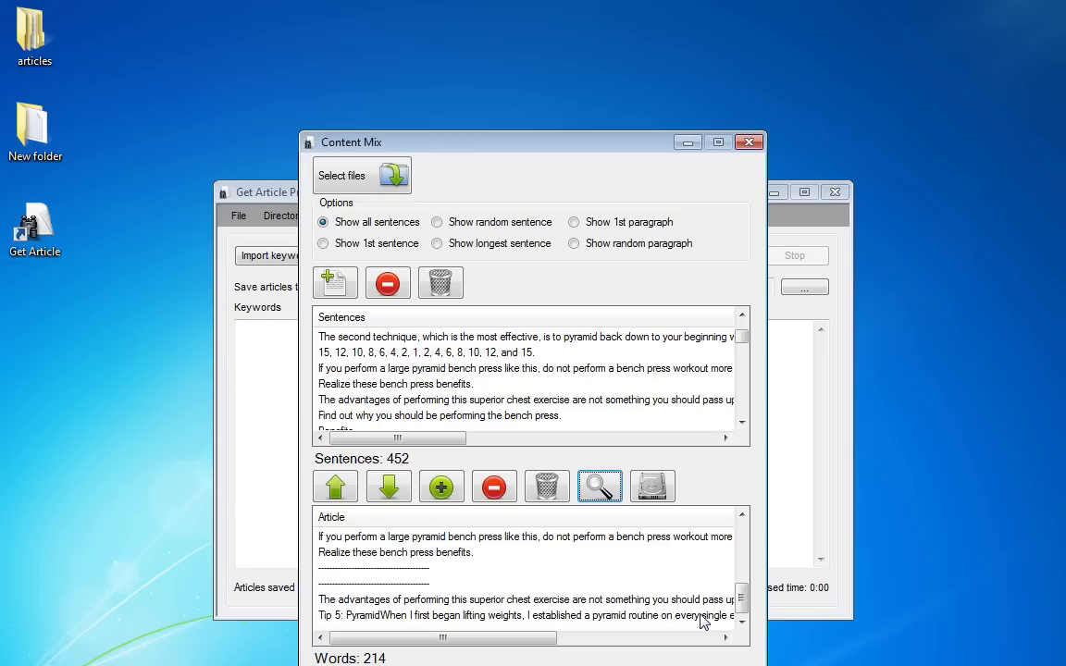
Clear the article and sentence lists, and load all text files from the benchpress folder with the Show random sentence option.
{"action": "left_click", "coordinate": [546, 487]}
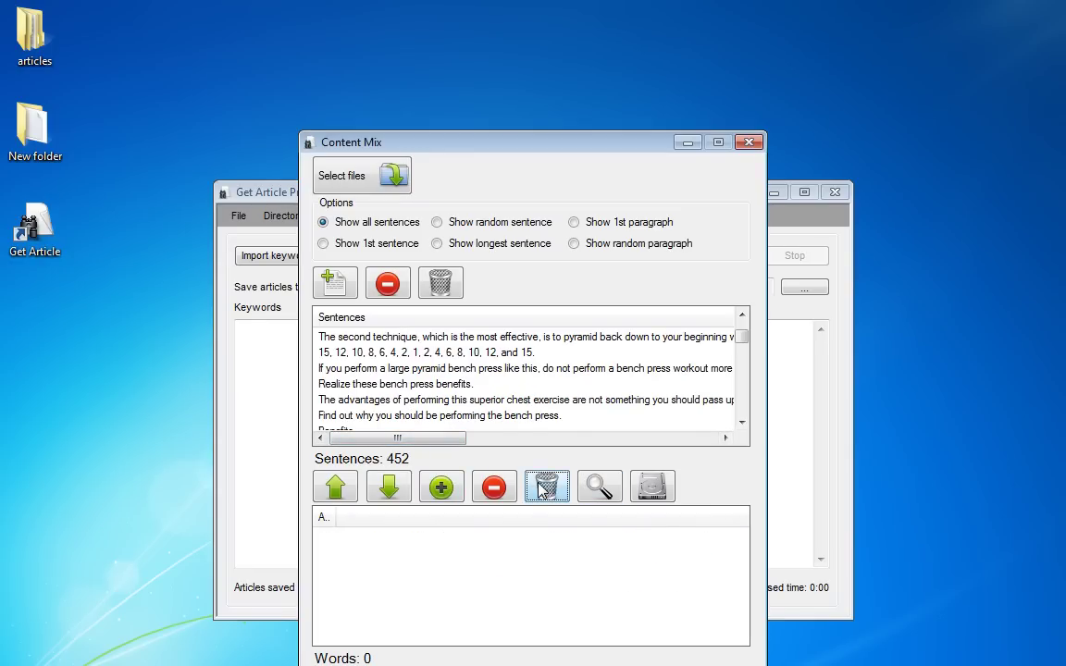
{"action": "left_click", "coordinate": [441, 282]}
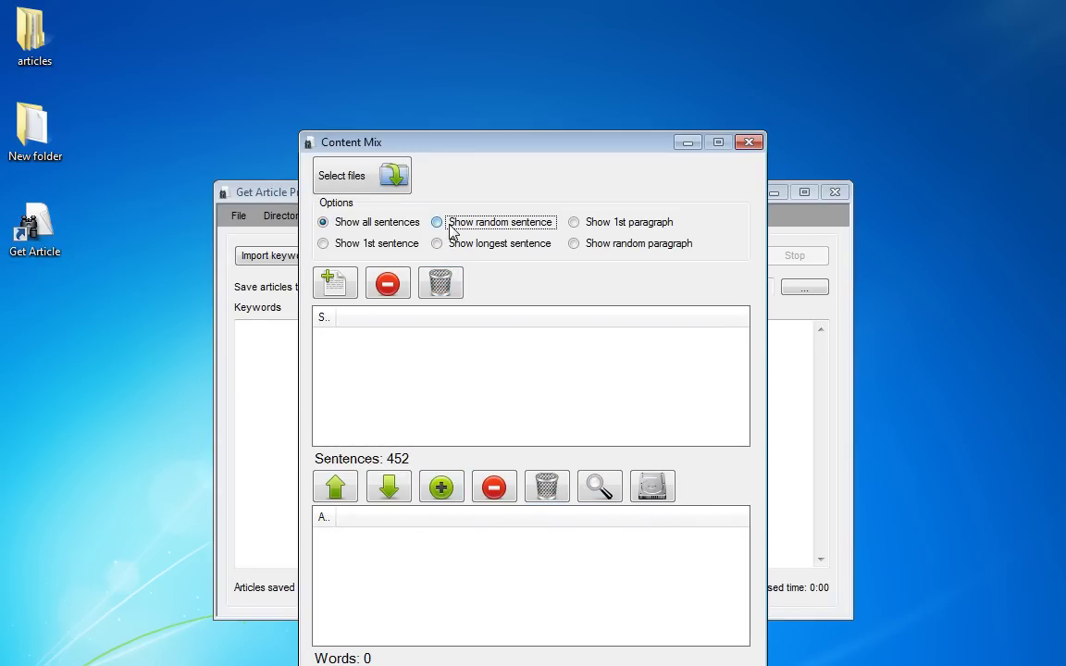
{"action": "left_click", "coordinate": [440, 225]}
{"action": "left_click", "coordinate": [378, 190]}
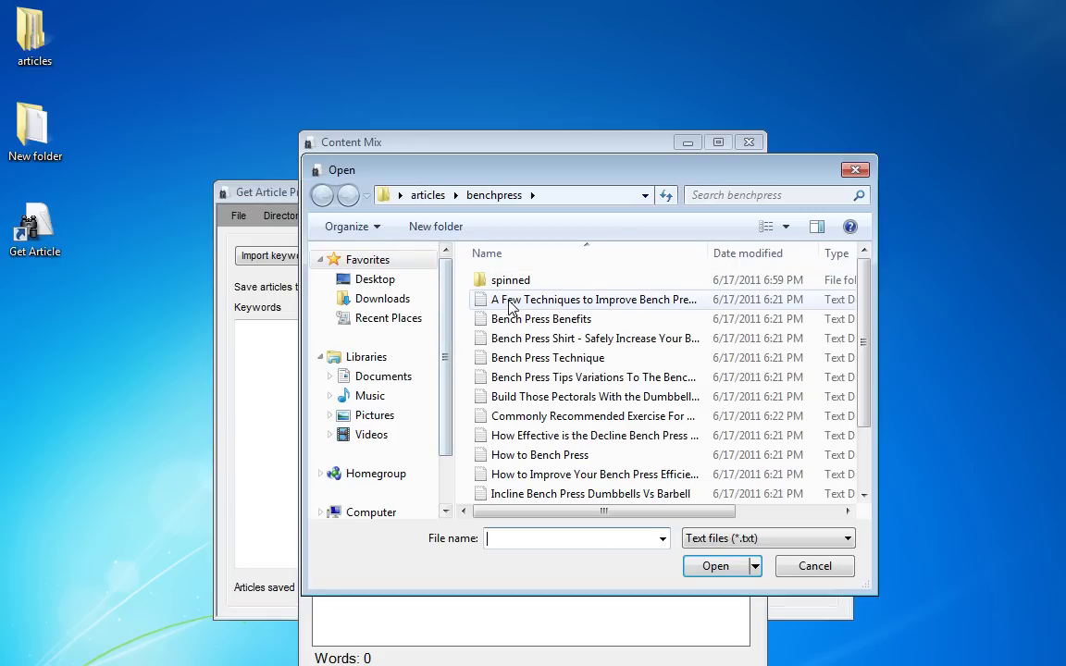
{"action": "left_click", "coordinate": [507, 302]}
{"action": "scroll", "coordinate": [562, 435], "scroll_direction": "down", "scroll_amount": 2}
{"action": "left_click", "coordinate": [562, 493], "text": "shift"}
{"action": "left_click", "coordinate": [705, 568]}
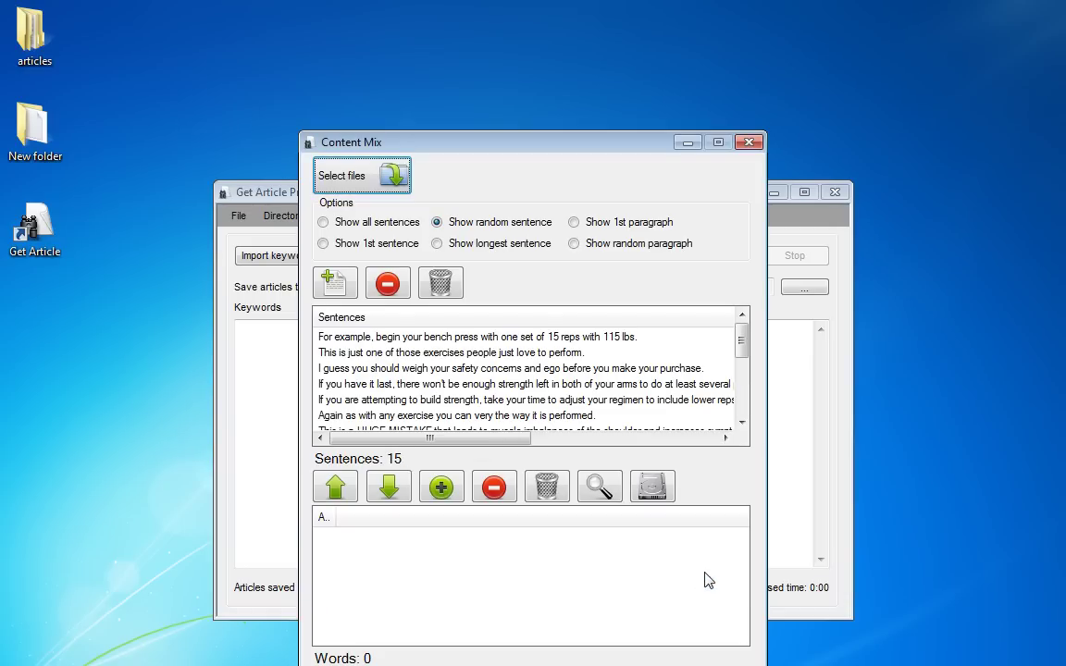
Add all the loaded random sentences to the article.
{"action": "scroll", "coordinate": [370, 370], "scroll_direction": "down", "scroll_amount": 3}
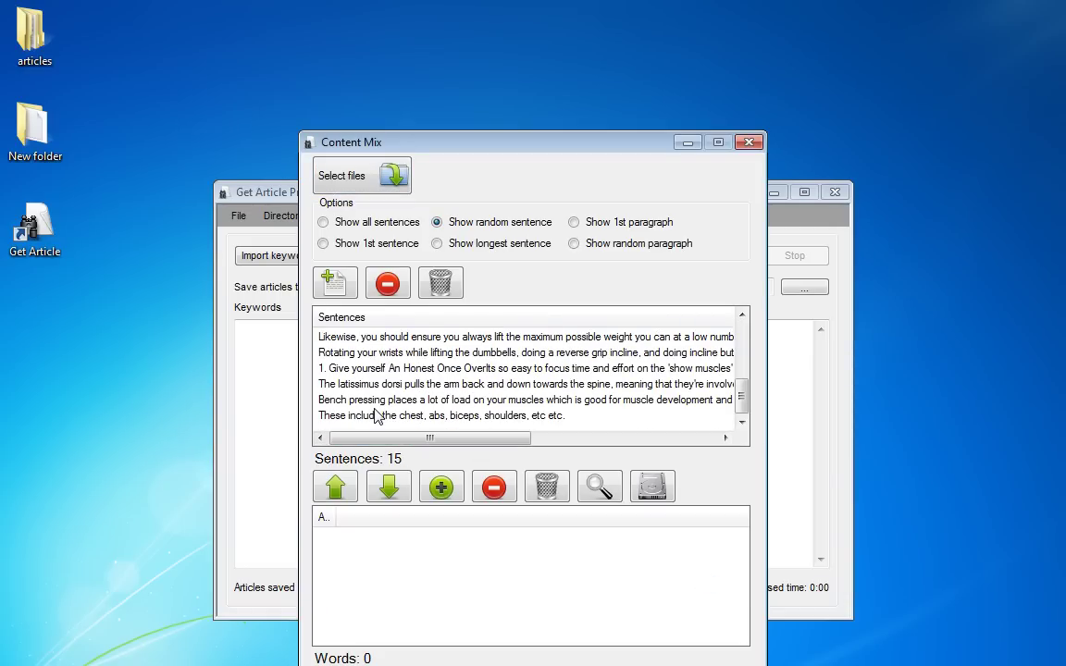
{"action": "left_click", "coordinate": [368, 417], "text": "shift"}
{"action": "left_click", "coordinate": [331, 282]}
Insert paragraph breaks after "This is just one of those exercises people just love to perform." and the "If you are attempting to build strength" sentence.
{"action": "left_click", "coordinate": [398, 553]}
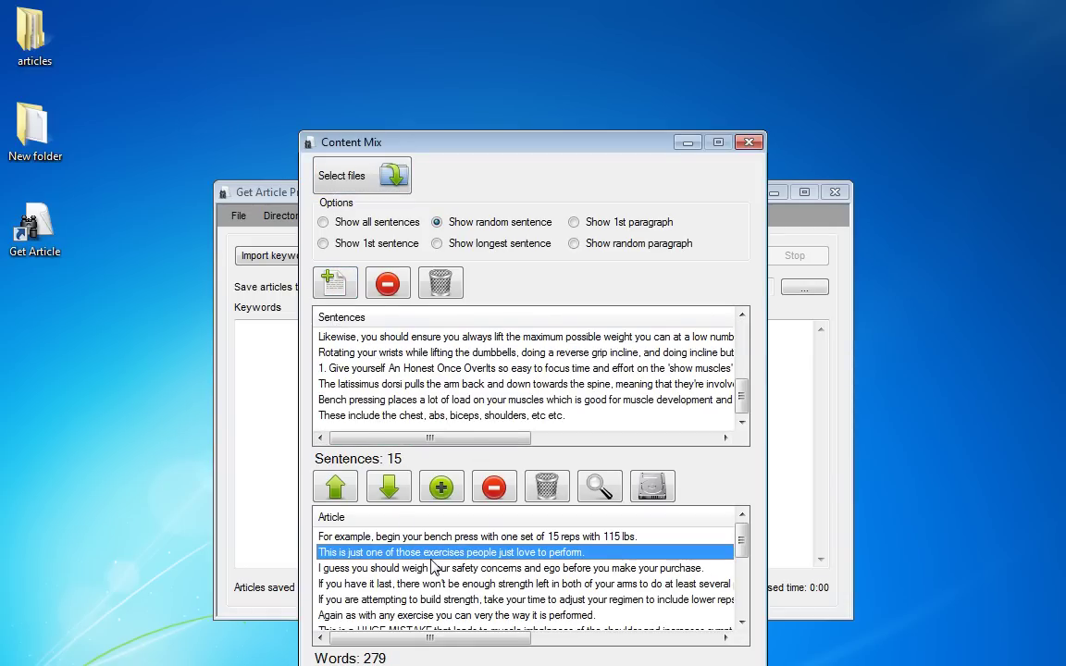
{"action": "left_click", "coordinate": [441, 487]}
{"action": "left_click", "coordinate": [412, 629]}
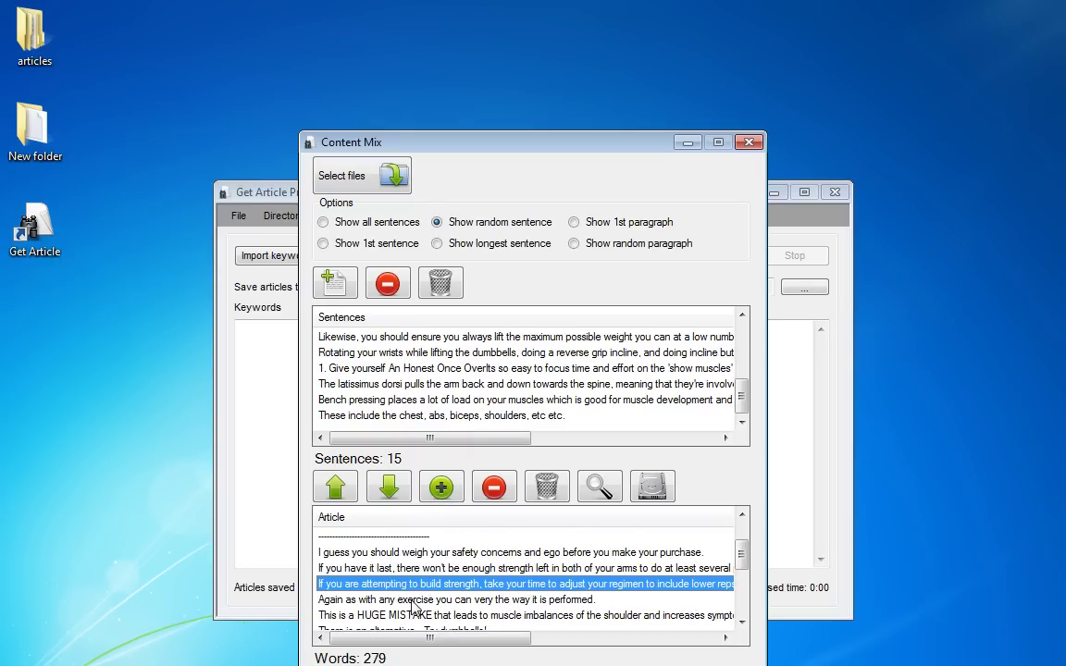
{"action": "scroll", "coordinate": [375, 546], "scroll_direction": "down", "scroll_amount": 1}
{"action": "left_click", "coordinate": [442, 487]}
Insert a paragraph break after the "Likewise, you should ensure" sentence and preview the article.
{"action": "left_click", "coordinate": [463, 584]}
{"action": "scroll", "coordinate": [463, 584], "scroll_direction": "down", "scroll_amount": 1}
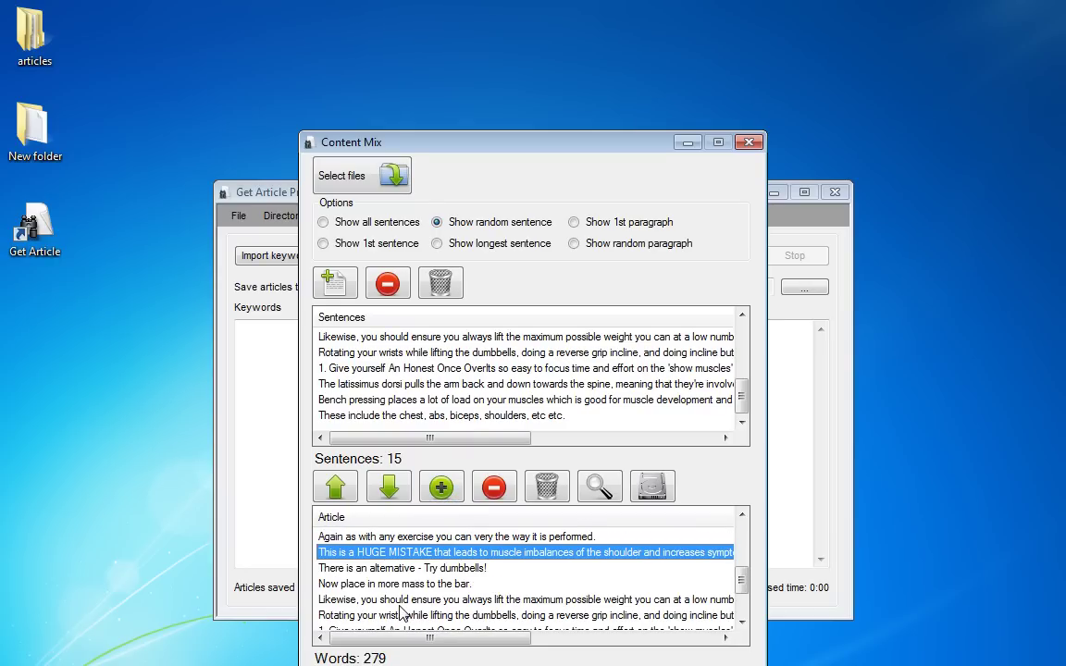
{"action": "left_click", "coordinate": [463, 599]}
{"action": "left_click", "coordinate": [441, 487]}
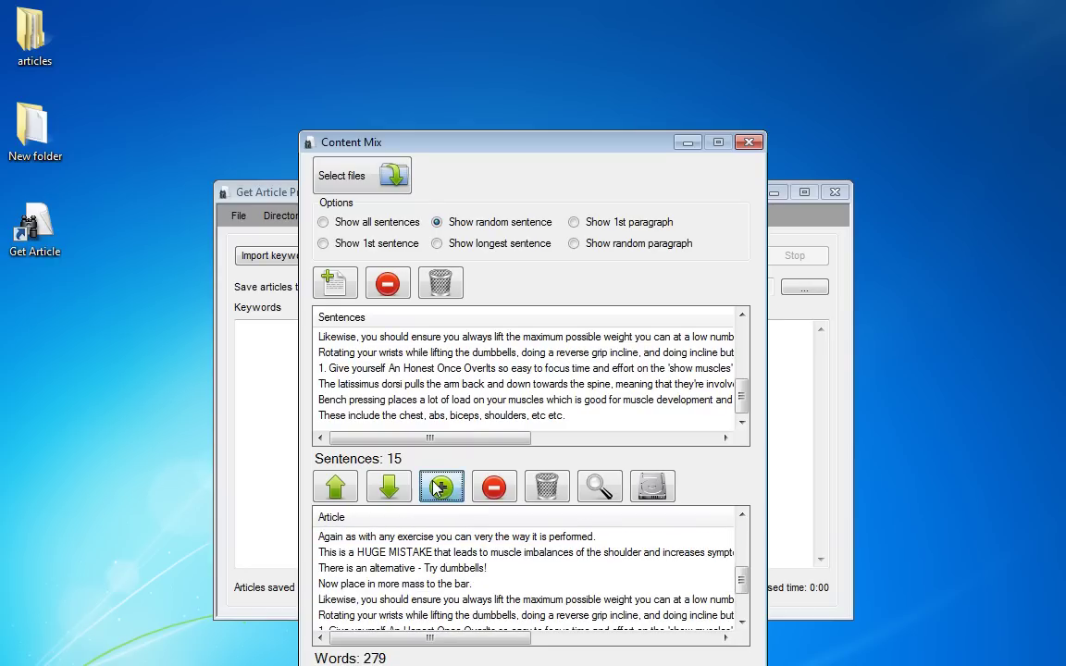
{"action": "left_click", "coordinate": [597, 491]}
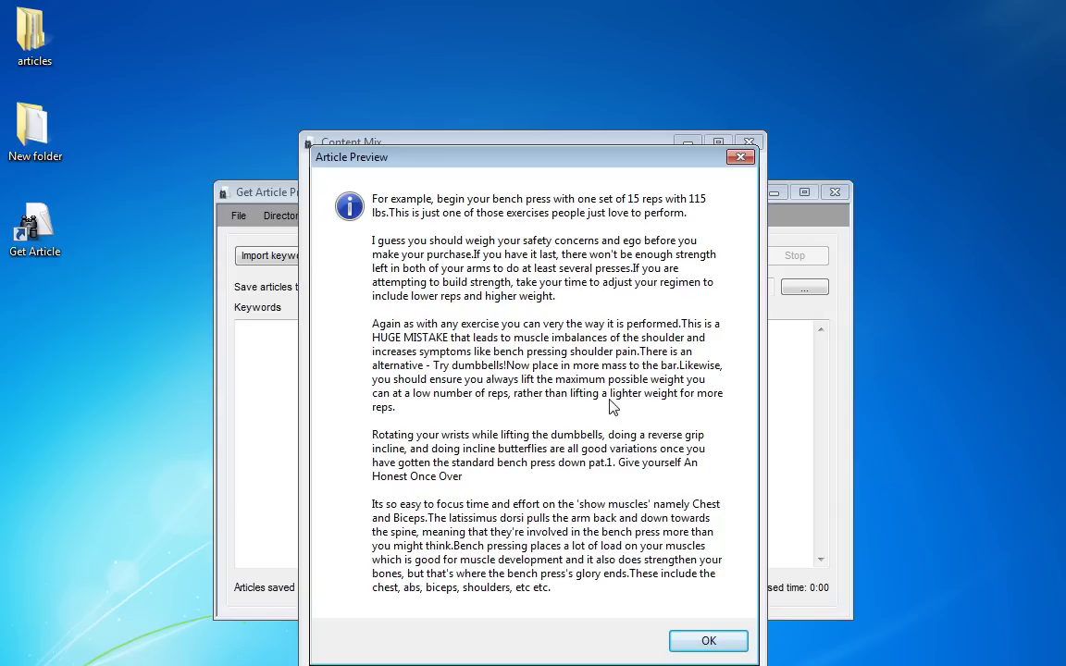
{"action": "key", "text": "Return"}
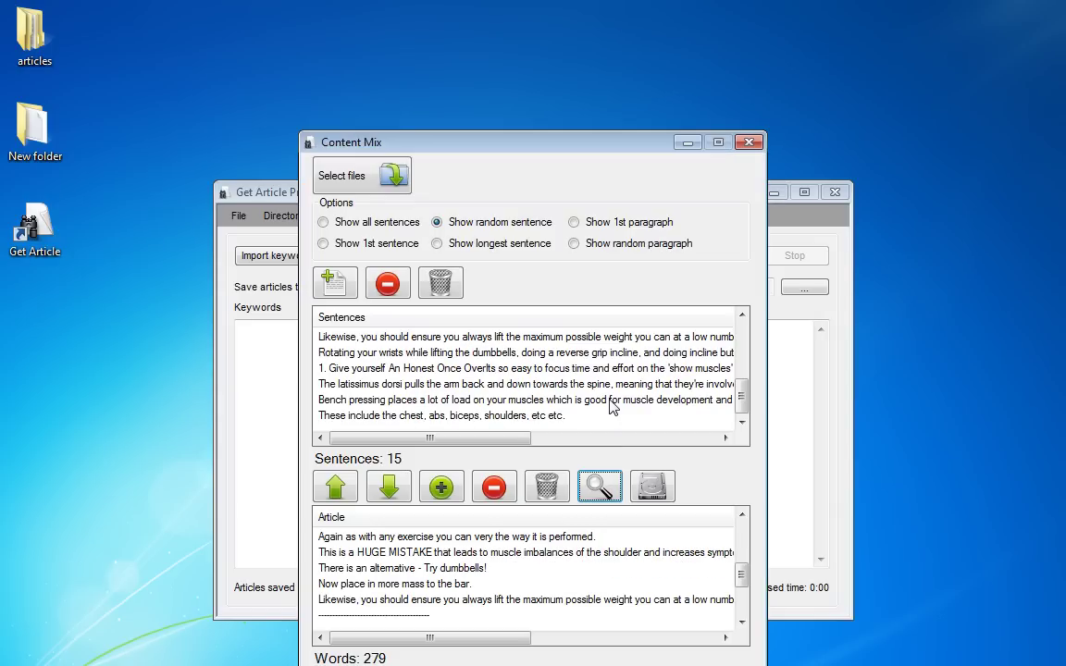
Save the article over the existing benchpress text file in the desktop's New folder.
{"action": "left_click", "coordinate": [649, 421]}
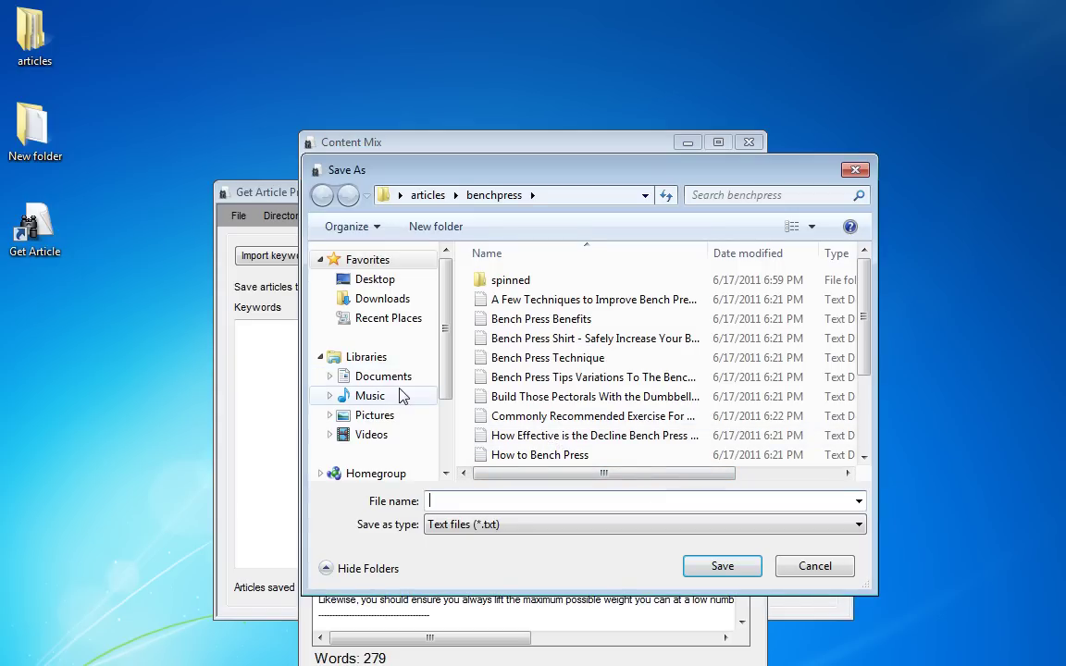
{"action": "left_click", "coordinate": [378, 279]}
{"action": "left_click", "coordinate": [681, 410]}
{"action": "scroll", "coordinate": [690, 421], "scroll_direction": "down", "scroll_amount": 2}
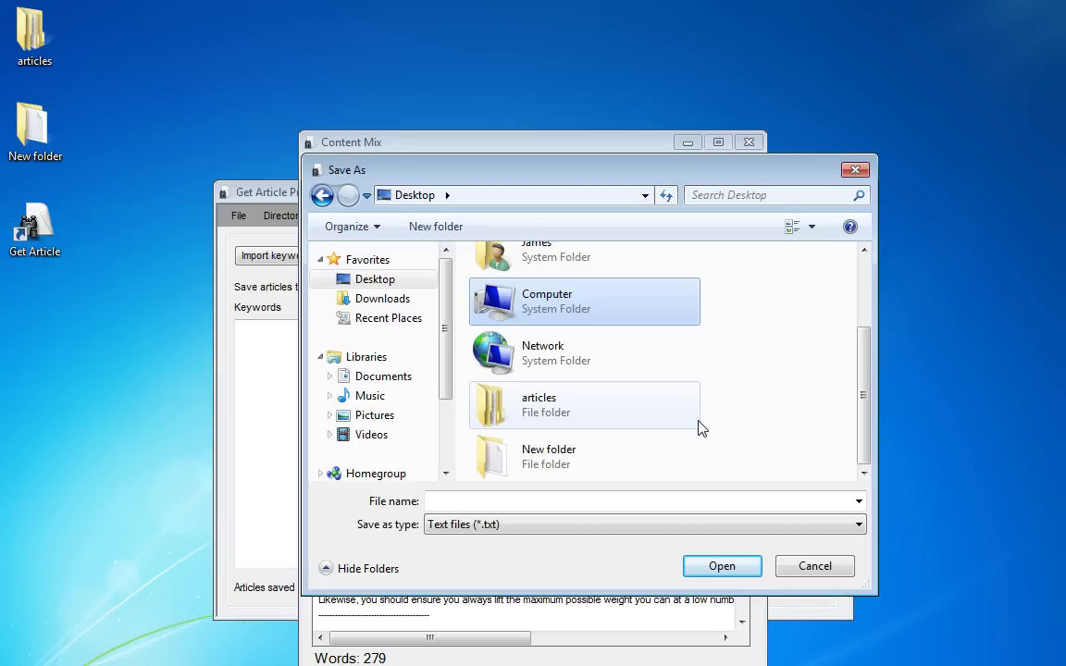
{"action": "double_click", "coordinate": [578, 457]}
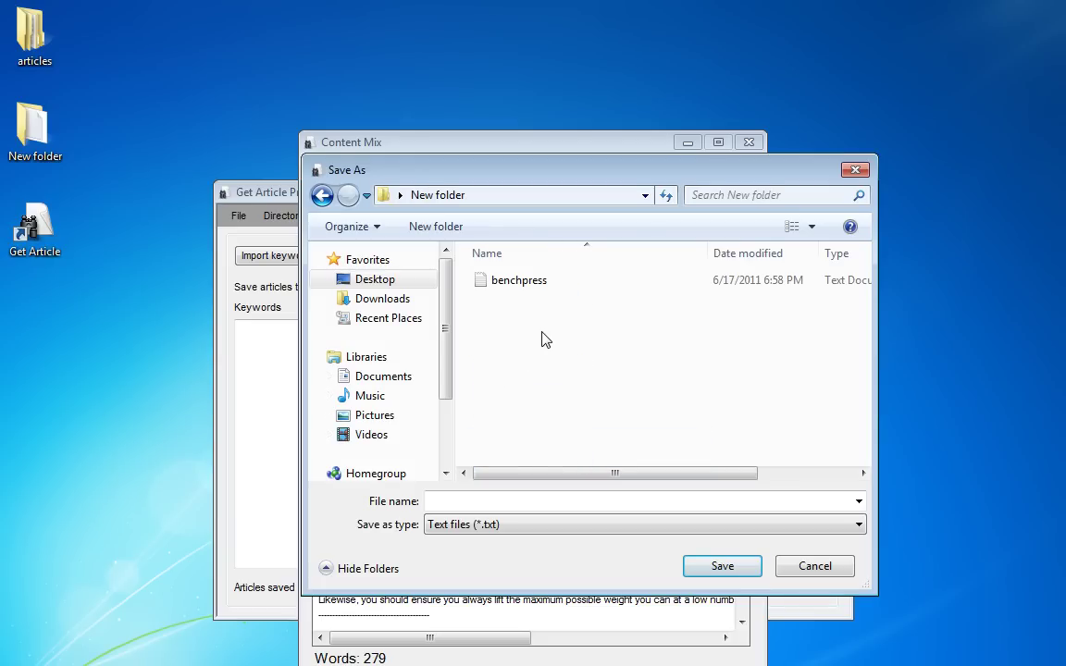
{"action": "double_click", "coordinate": [533, 282]}
{"action": "left_click", "coordinate": [583, 397]}
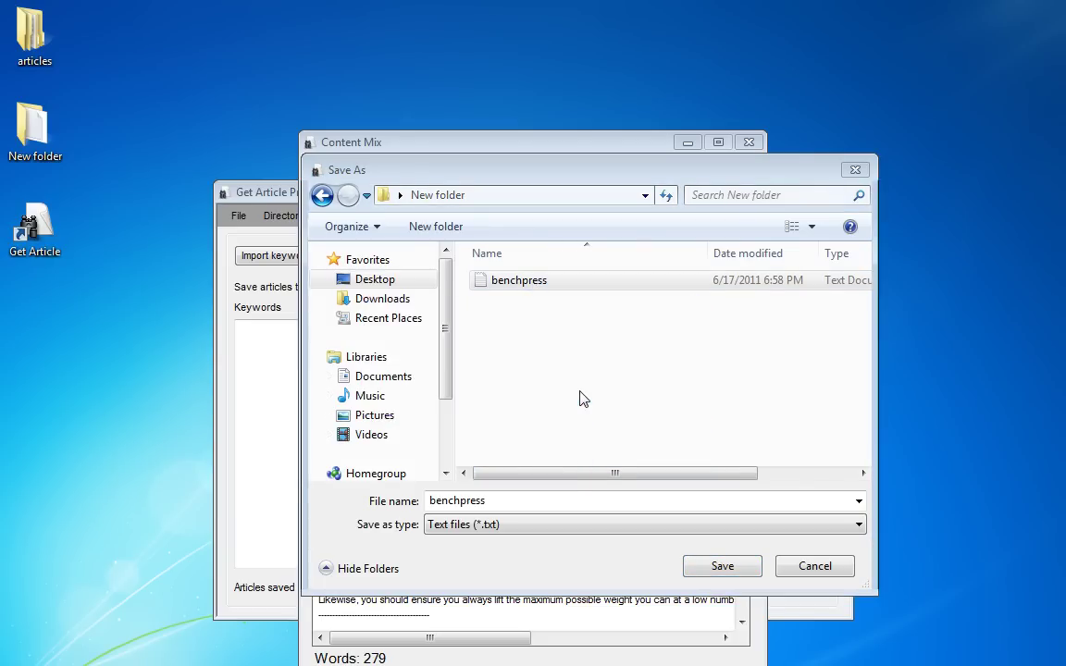
Open the saved benchpress file from the desktop's New folder in WordPad, review its text, and close it.
{"action": "double_click", "coordinate": [35, 131]}
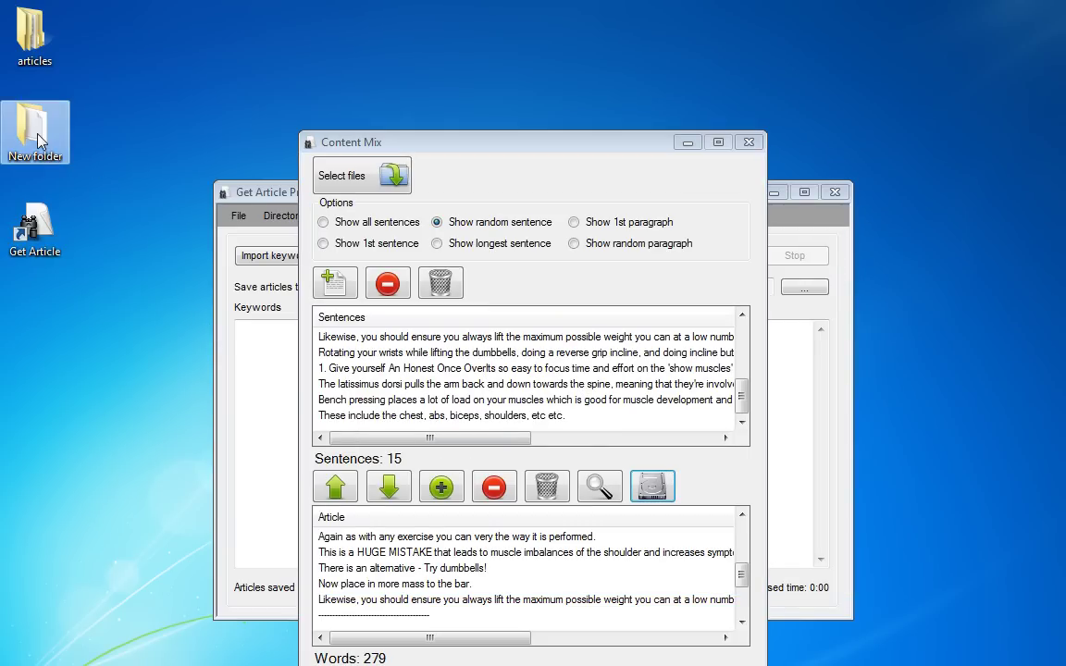
{"action": "left_click", "coordinate": [230, 132]}
{"action": "double_click", "coordinate": [230, 132]}
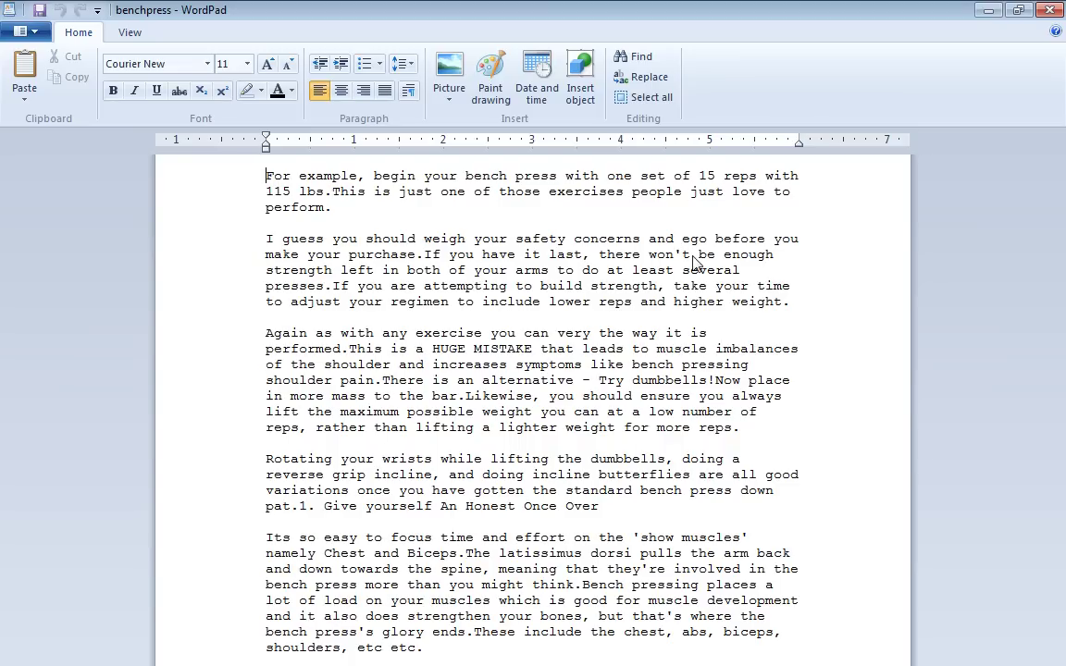
{"action": "left_click", "coordinate": [1051, 11]}
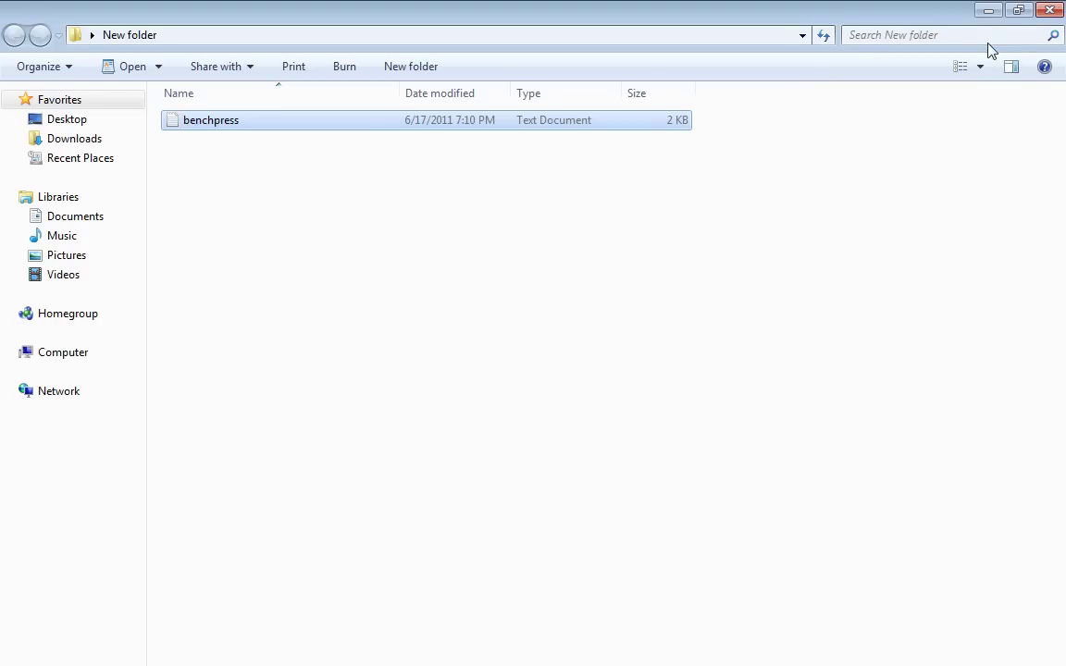
Return to Content Mix, set it to show random paragraphs, and clear both the sentence list and the article list.
{"action": "left_click", "coordinate": [988, 13]}
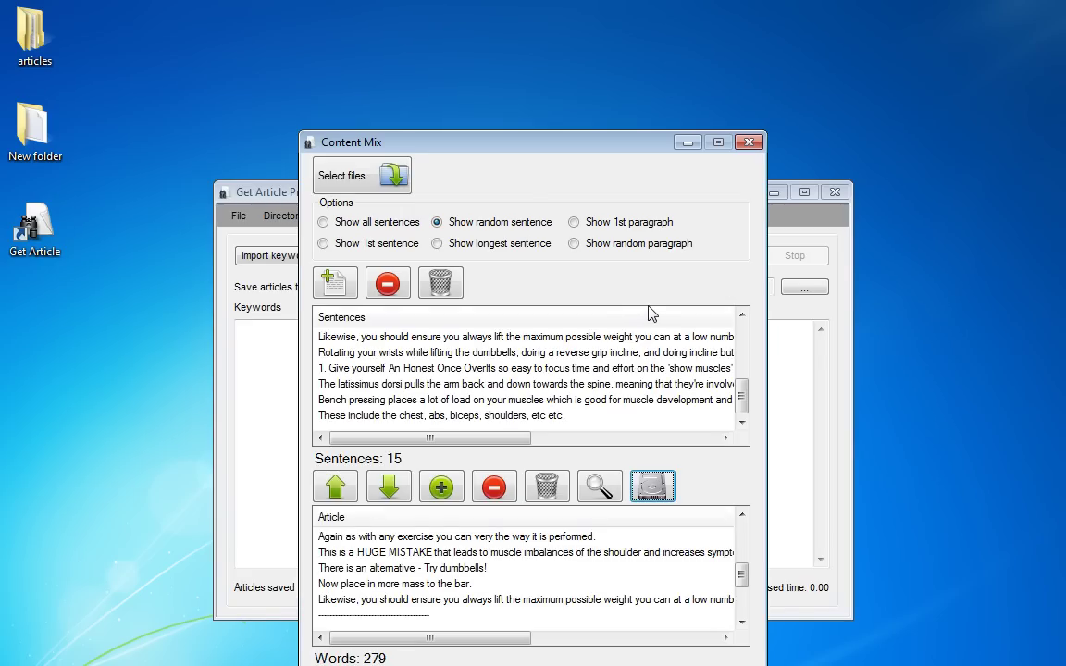
{"action": "left_click", "coordinate": [575, 243]}
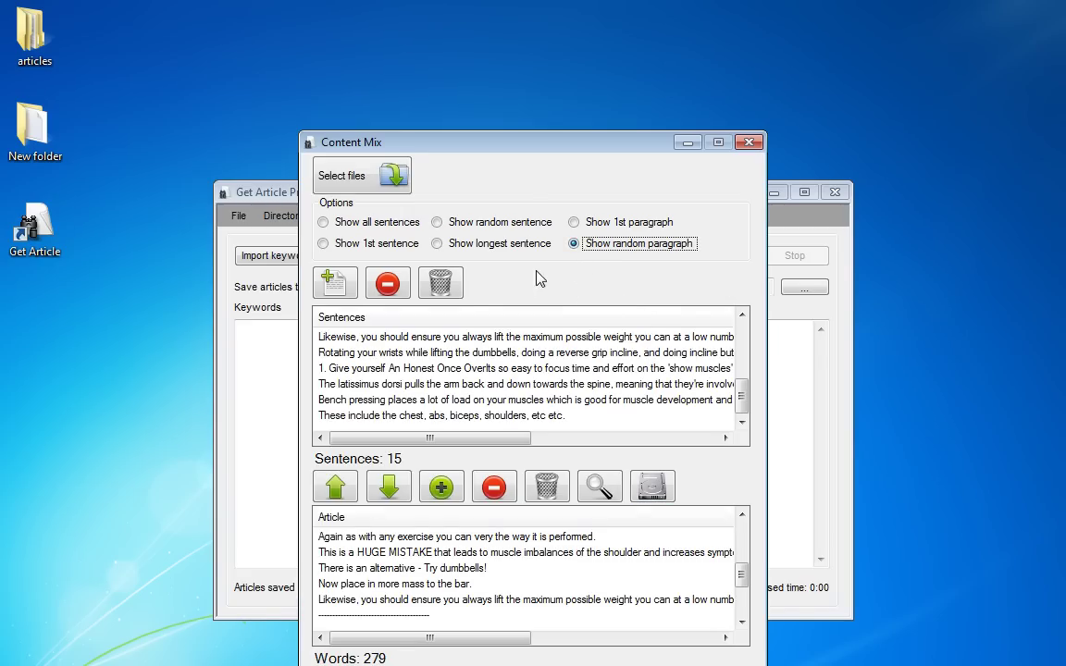
{"action": "left_click", "coordinate": [441, 283]}
{"action": "left_click", "coordinate": [547, 487]}
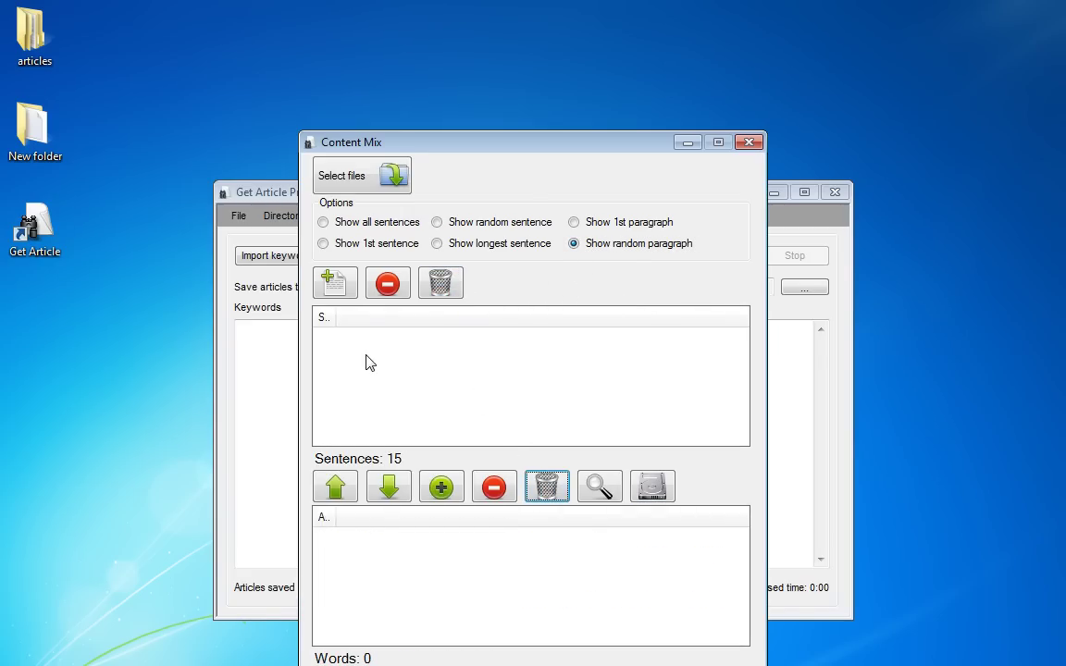
{"action": "left_click", "coordinate": [329, 283]}
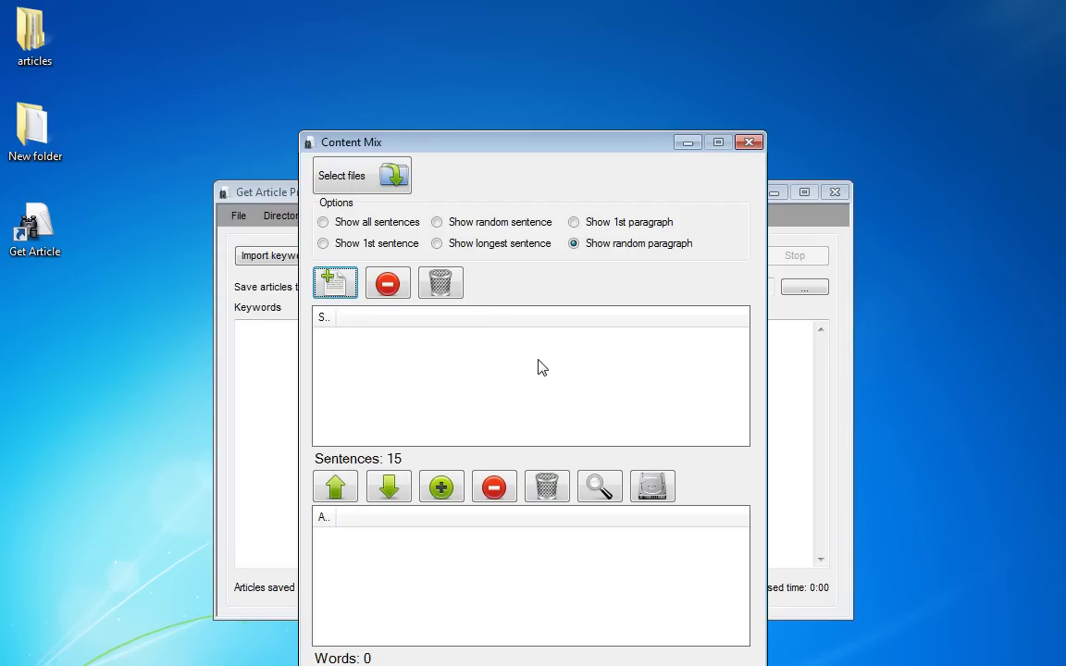
Load all the text files from the spinned folder inside the desktop's articles\benchpress folder into Content Mix.
{"action": "left_click", "coordinate": [366, 177]}
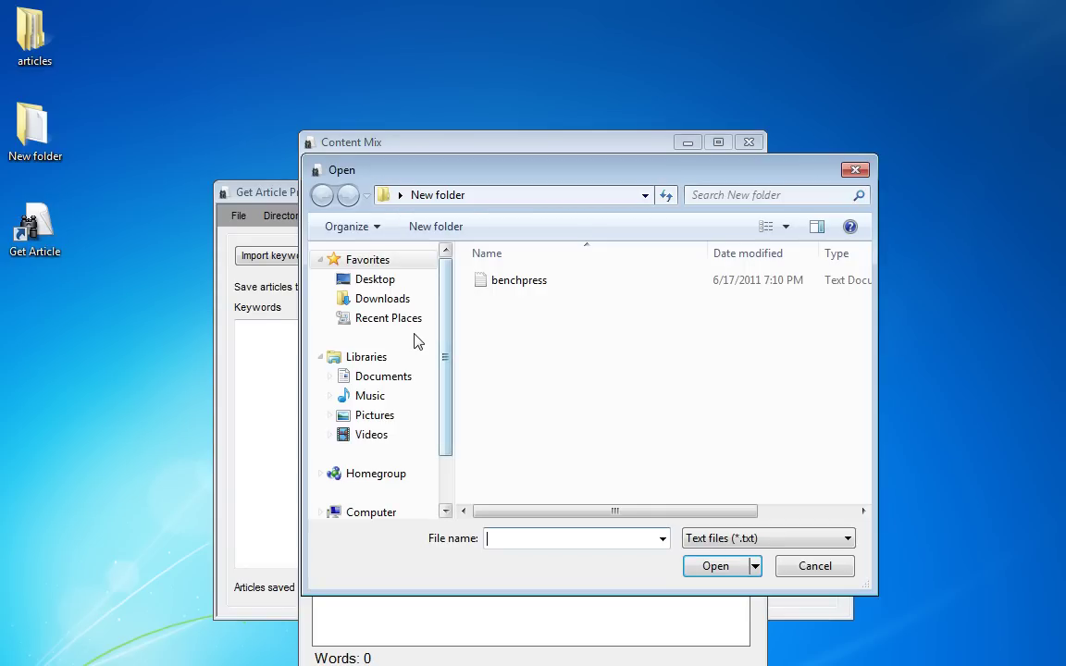
{"action": "left_click", "coordinate": [375, 279]}
{"action": "double_click", "coordinate": [500, 441]}
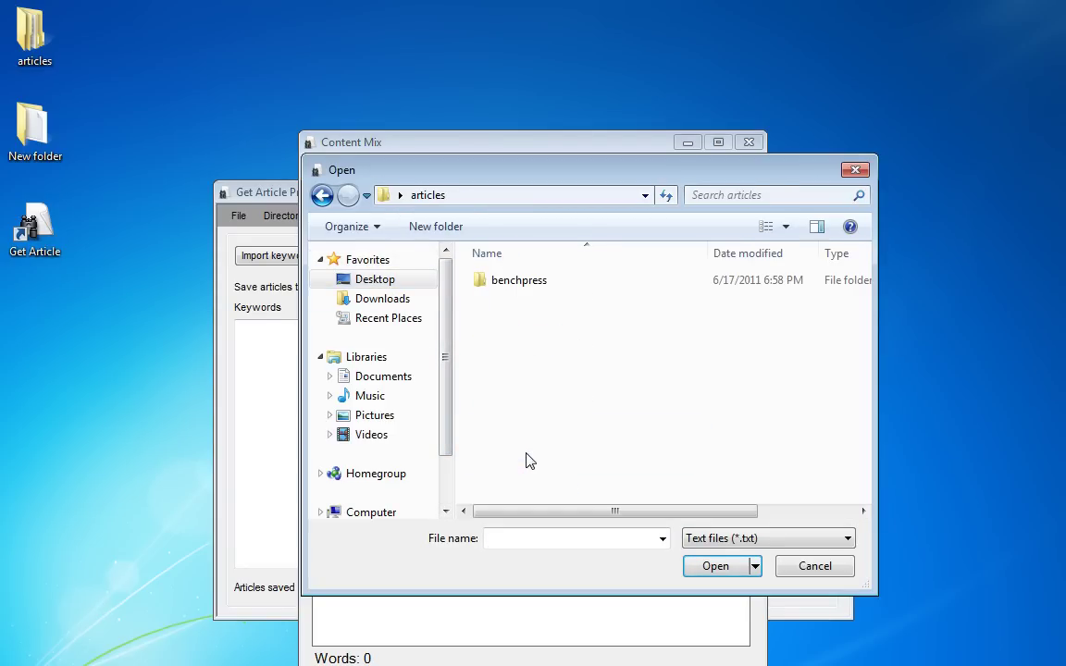
{"action": "double_click", "coordinate": [511, 281]}
{"action": "left_click", "coordinate": [515, 304]}
{"action": "scroll", "coordinate": [555, 417], "scroll_direction": "down", "scroll_amount": 3}
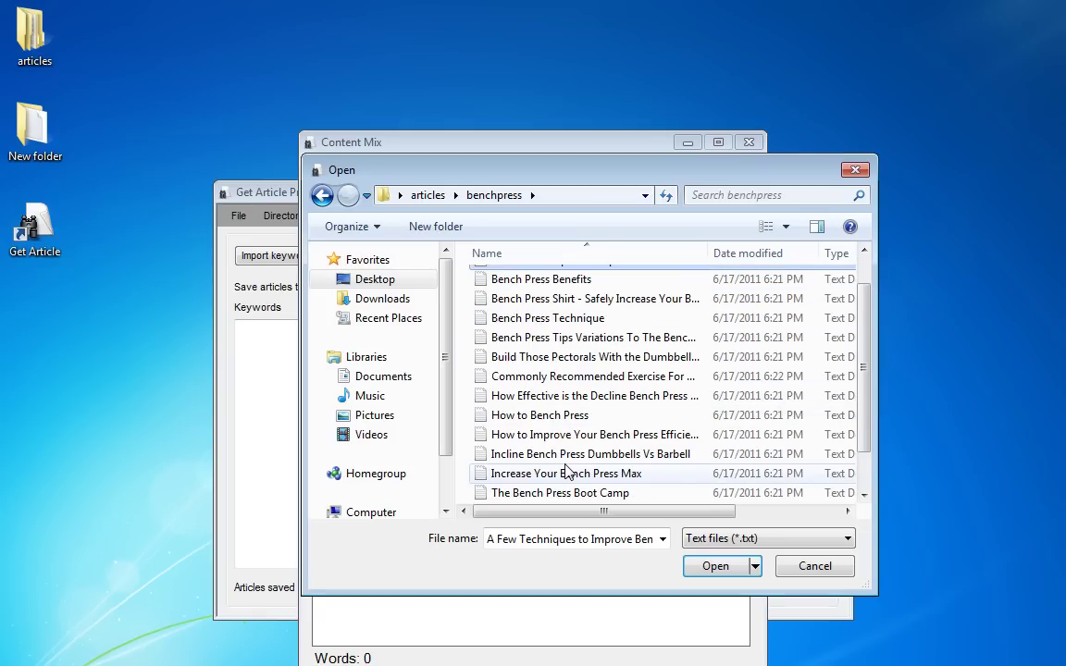
{"action": "left_click", "coordinate": [554, 495], "text": "shift"}
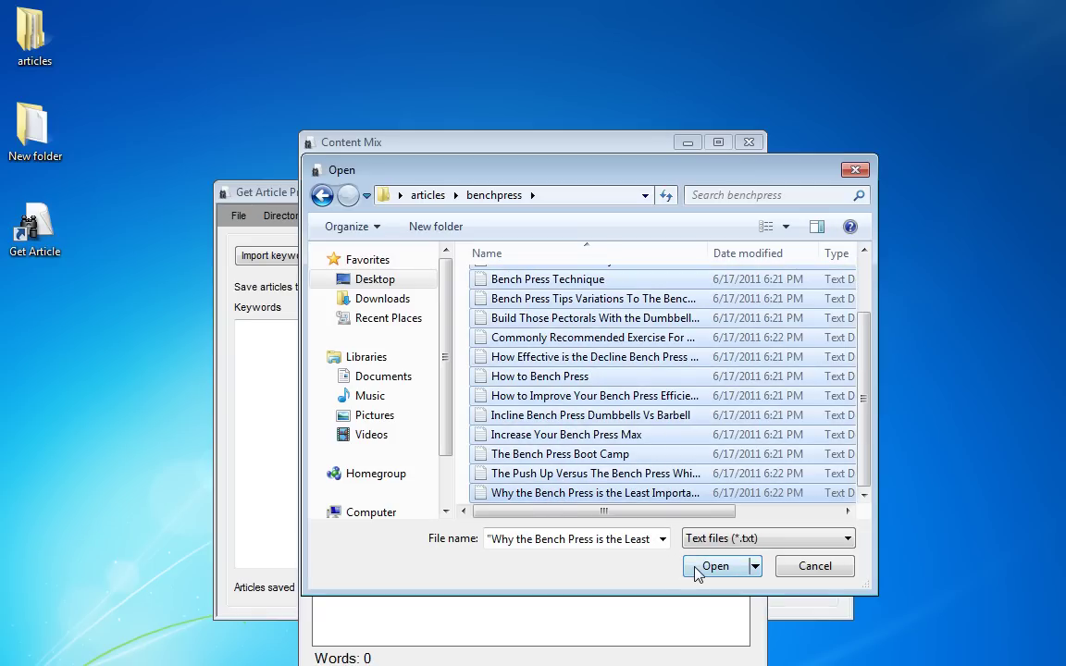
{"action": "double_click", "coordinate": [512, 280]}
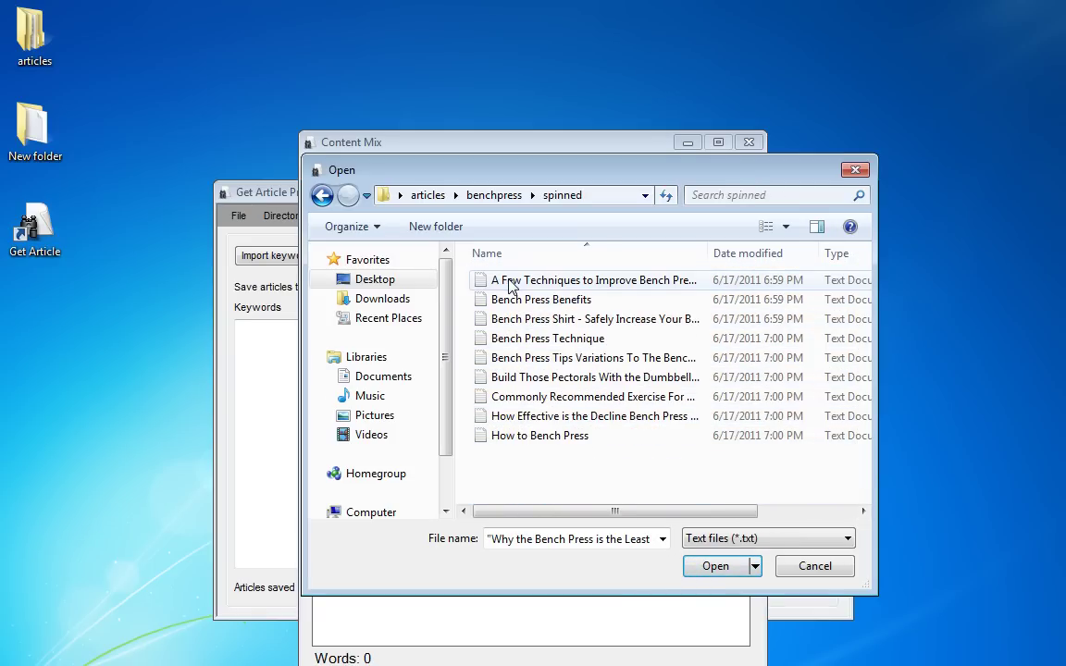
{"action": "left_click", "coordinate": [512, 280]}
{"action": "left_click", "coordinate": [537, 436], "text": "shift"}
{"action": "left_click", "coordinate": [709, 569]}
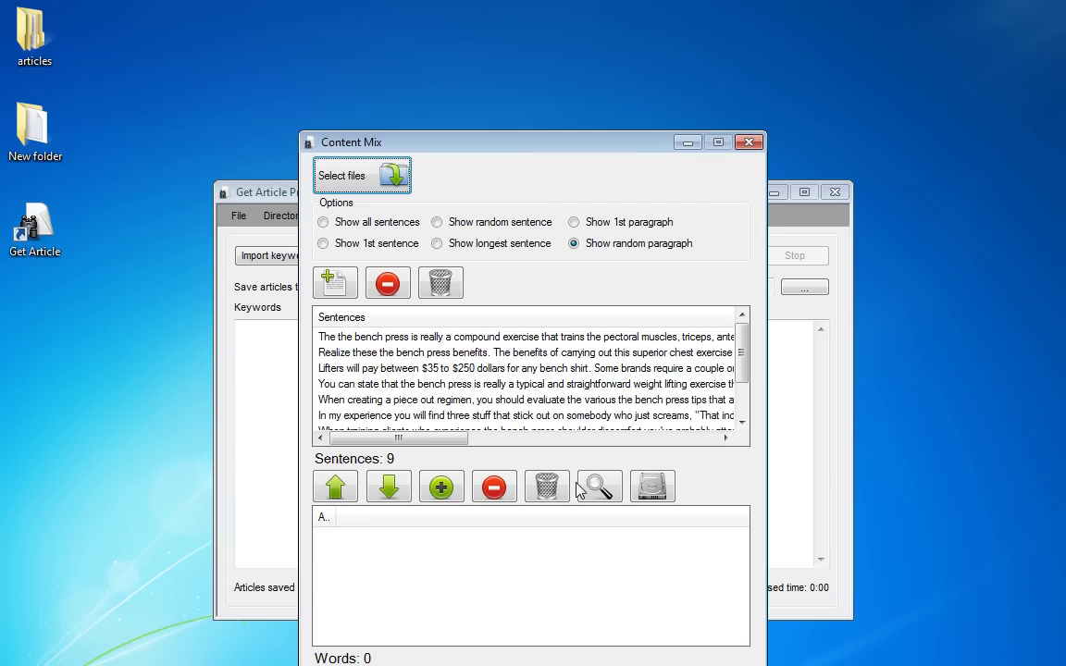
Add all the loaded random paragraphs to the article.
{"action": "left_click", "coordinate": [367, 339]}
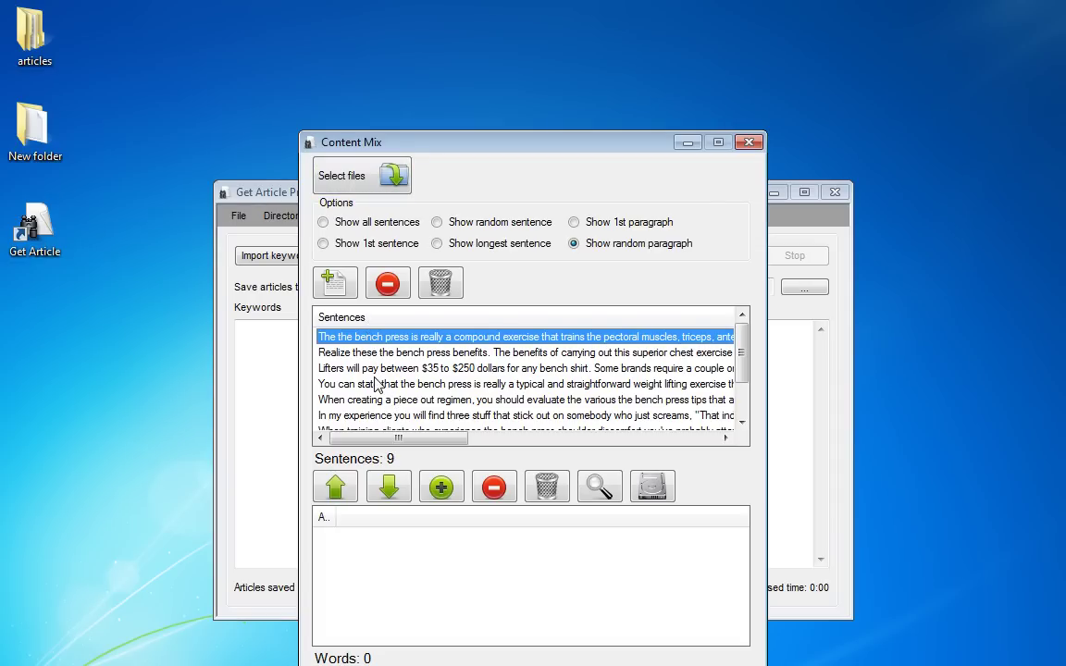
{"action": "scroll", "coordinate": [374, 387], "scroll_direction": "down", "scroll_amount": 1}
{"action": "left_click", "coordinate": [374, 419], "text": "shift"}
{"action": "left_click", "coordinate": [347, 285]}
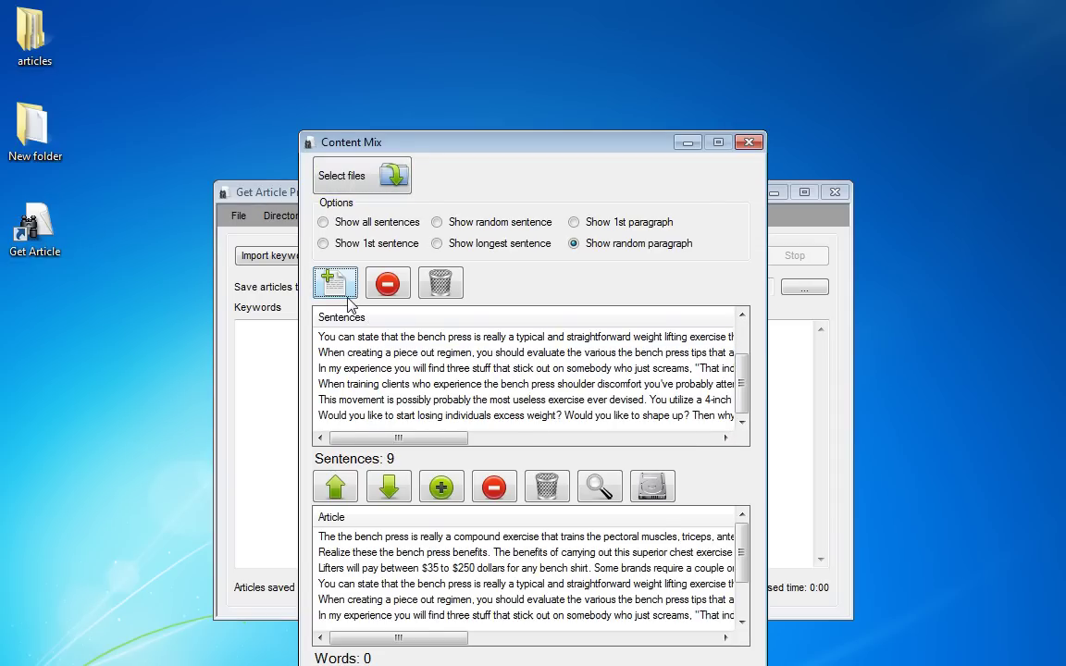
Insert paragraph breaks after the "Lifters will pay" paragraph and the "When training clients" paragraph in the article.
{"action": "left_click", "coordinate": [440, 487]}
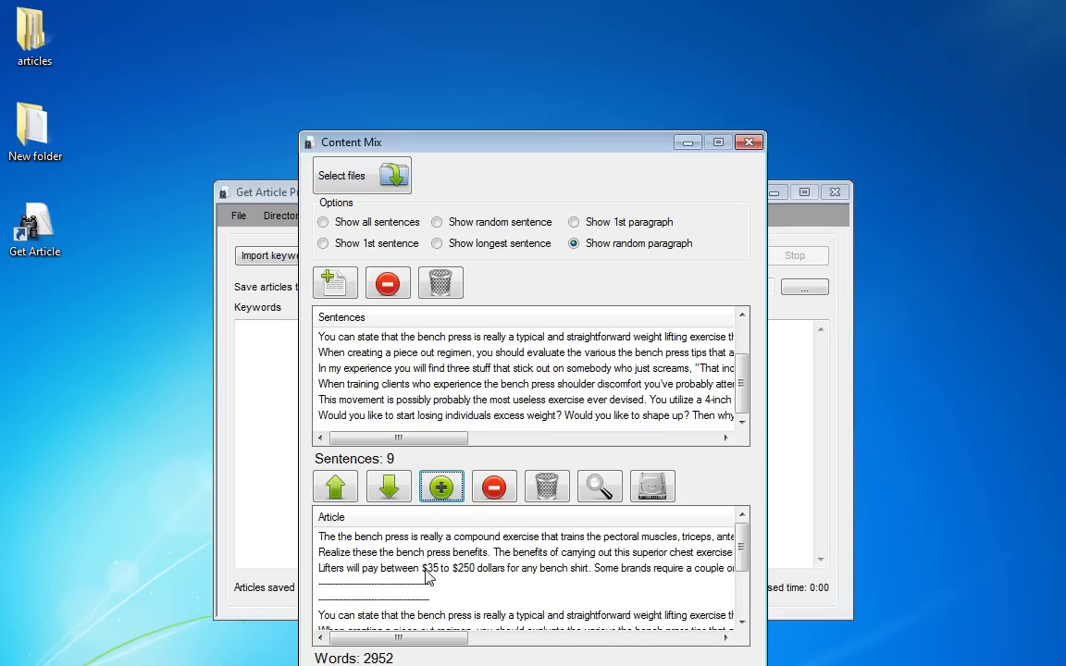
{"action": "left_click", "coordinate": [430, 566]}
{"action": "left_click", "coordinate": [418, 616]}
{"action": "left_click", "coordinate": [441, 488]}
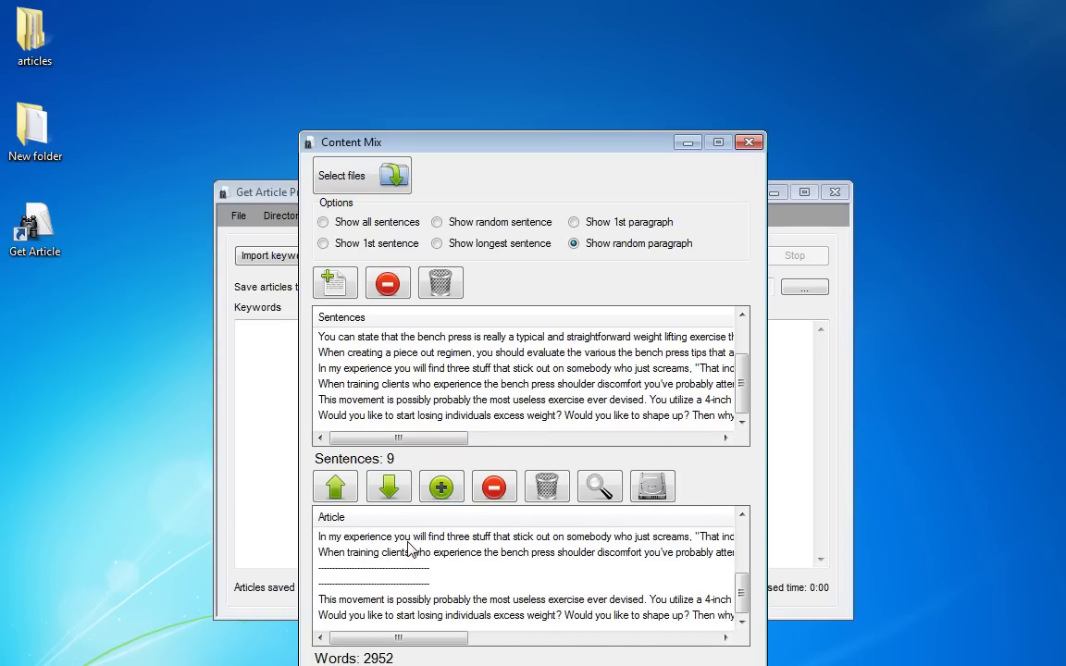
Move the "In my experience" paragraph to the end of the article and preview the result.
{"action": "left_click", "coordinate": [409, 537]}
{"action": "left_click", "coordinate": [389, 488]}
{"action": "left_click", "coordinate": [389, 487]}
{"action": "key", "text": "Down"}
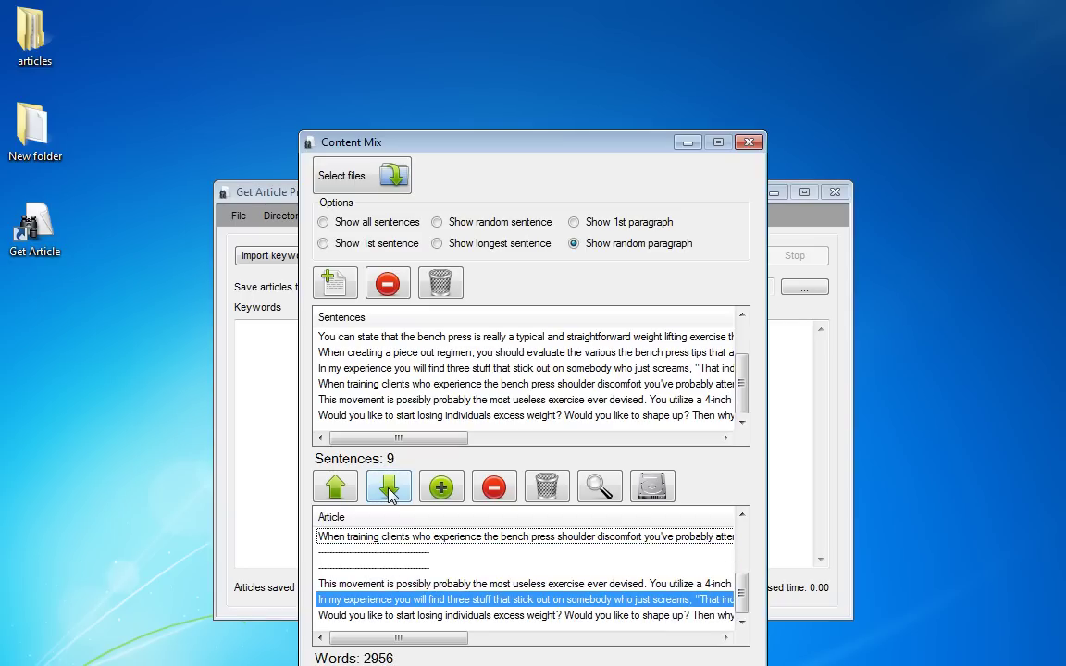
{"action": "left_click", "coordinate": [388, 491]}
{"action": "left_click", "coordinate": [610, 498]}
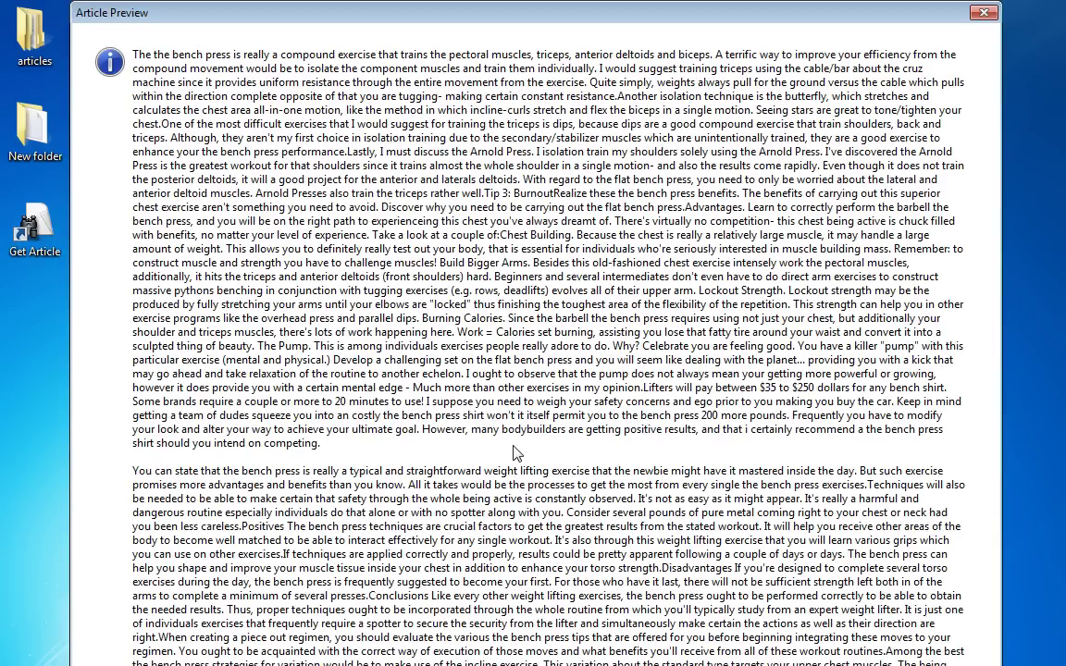
{"action": "key", "text": "Escape"}
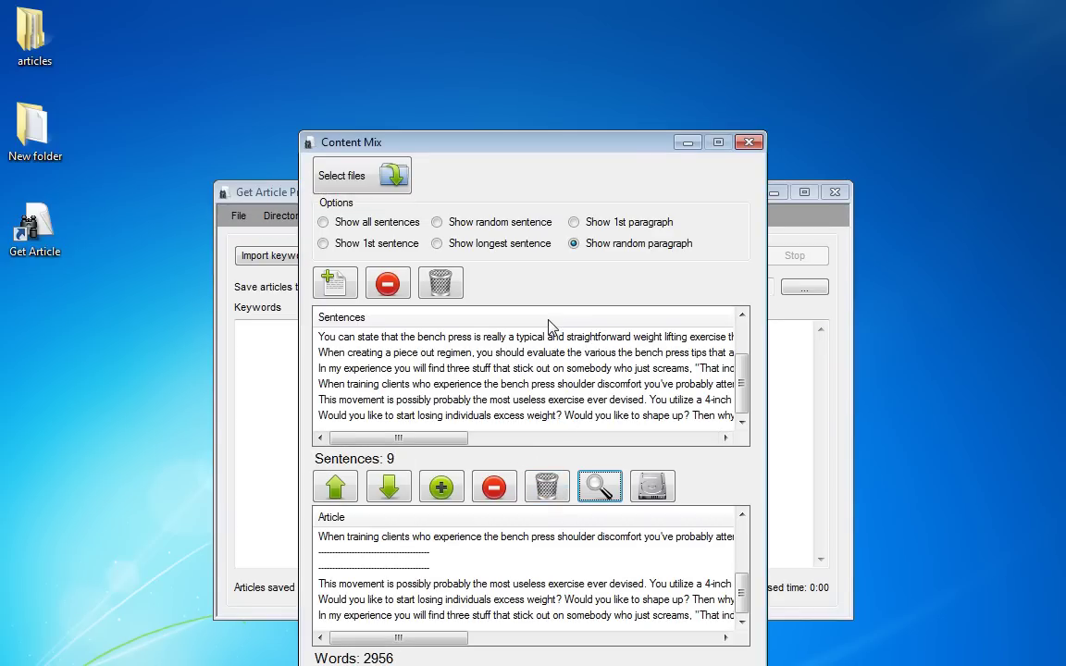
Close Content Mix and open the Batch Article Creator addon.
{"action": "left_click", "coordinate": [749, 141]}
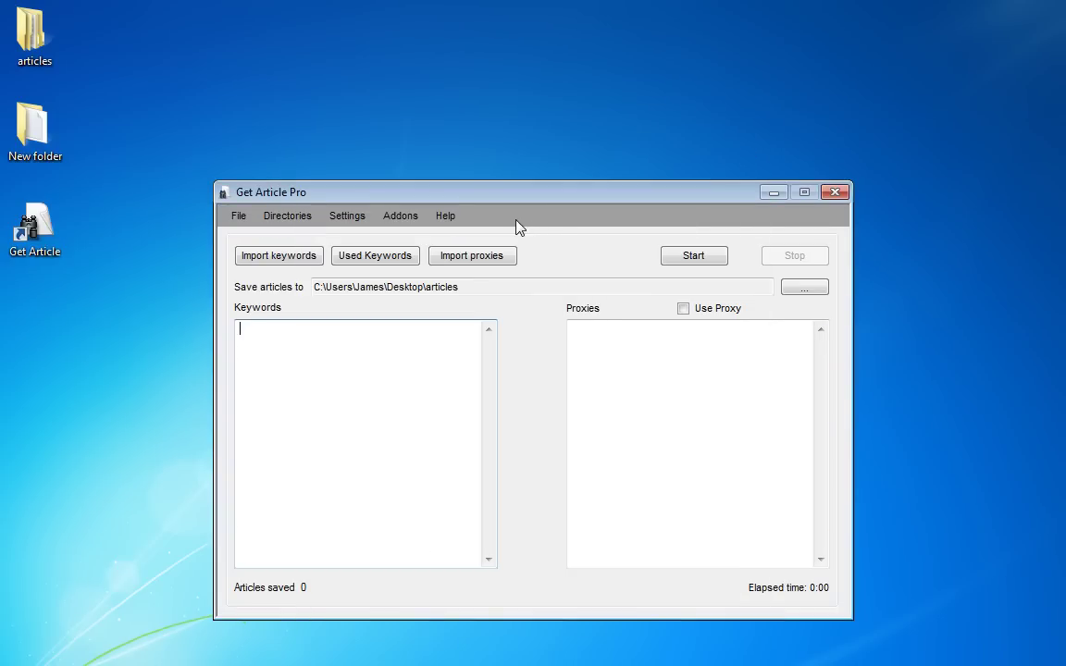
{"action": "left_click", "coordinate": [400, 216]}
{"action": "left_click", "coordinate": [415, 236]}
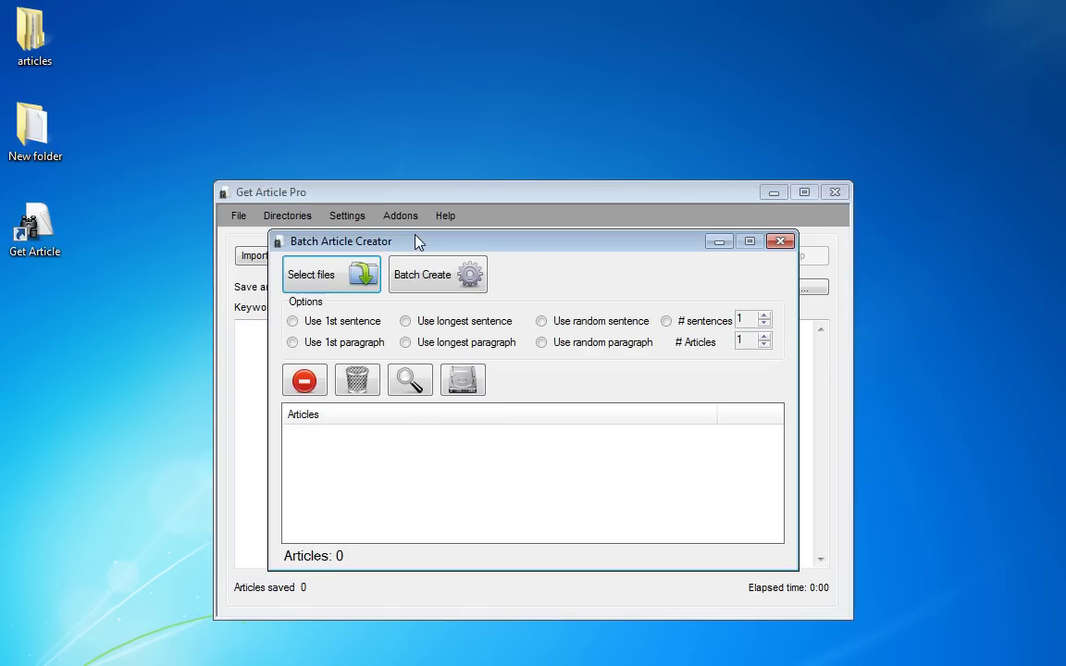
Load all the text files from the articles\benchpress folder into the Batch Article Creator.
{"action": "left_click", "coordinate": [315, 275]}
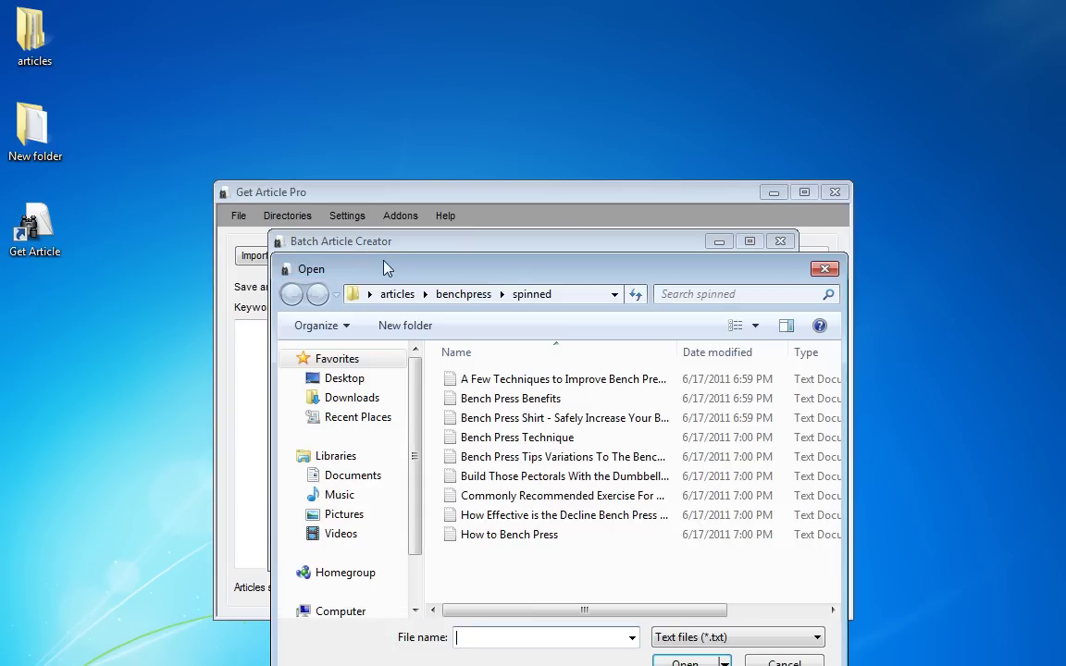
{"action": "left_click", "coordinate": [463, 295]}
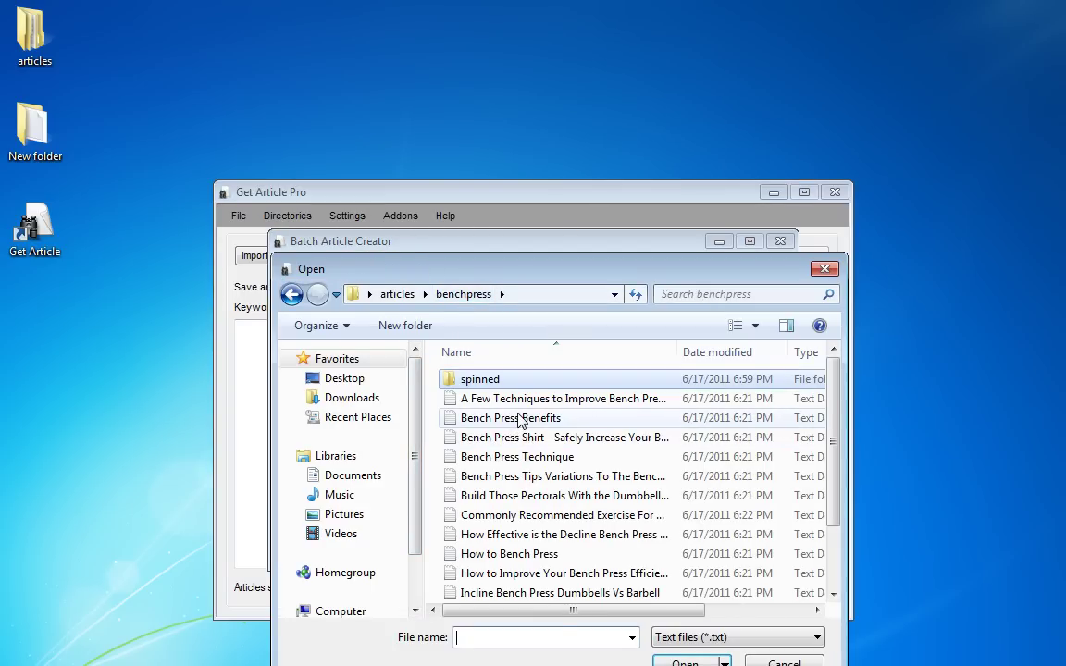
{"action": "left_click", "coordinate": [518, 400]}
{"action": "scroll", "coordinate": [483, 571], "scroll_direction": "down", "scroll_amount": 2}
{"action": "left_click", "coordinate": [521, 593], "text": "shift"}
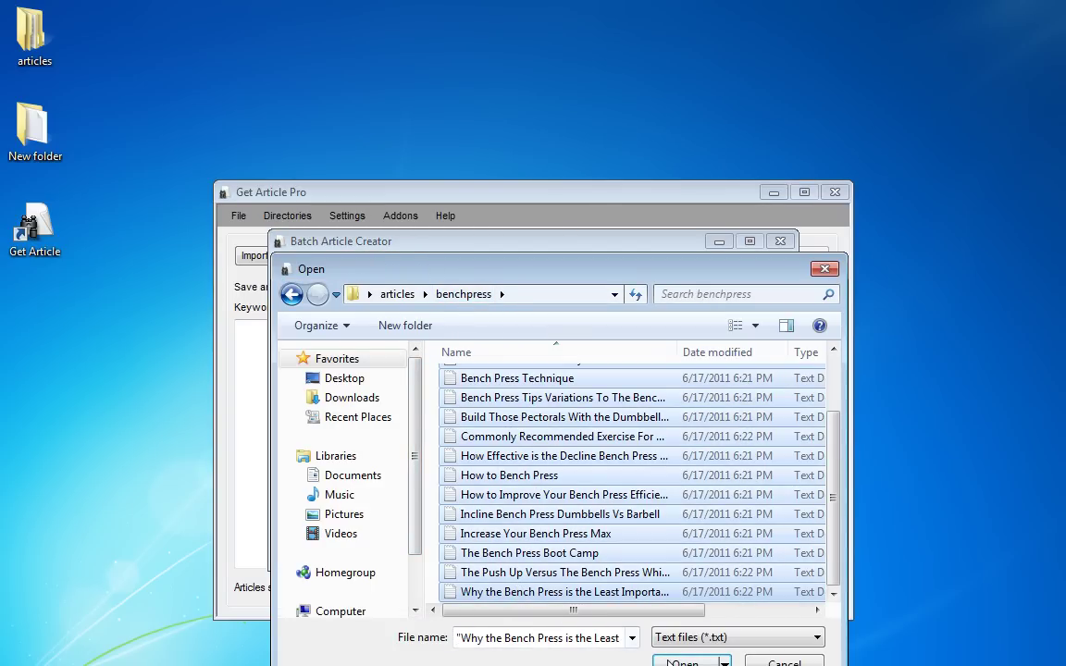
{"action": "key", "text": "Return"}
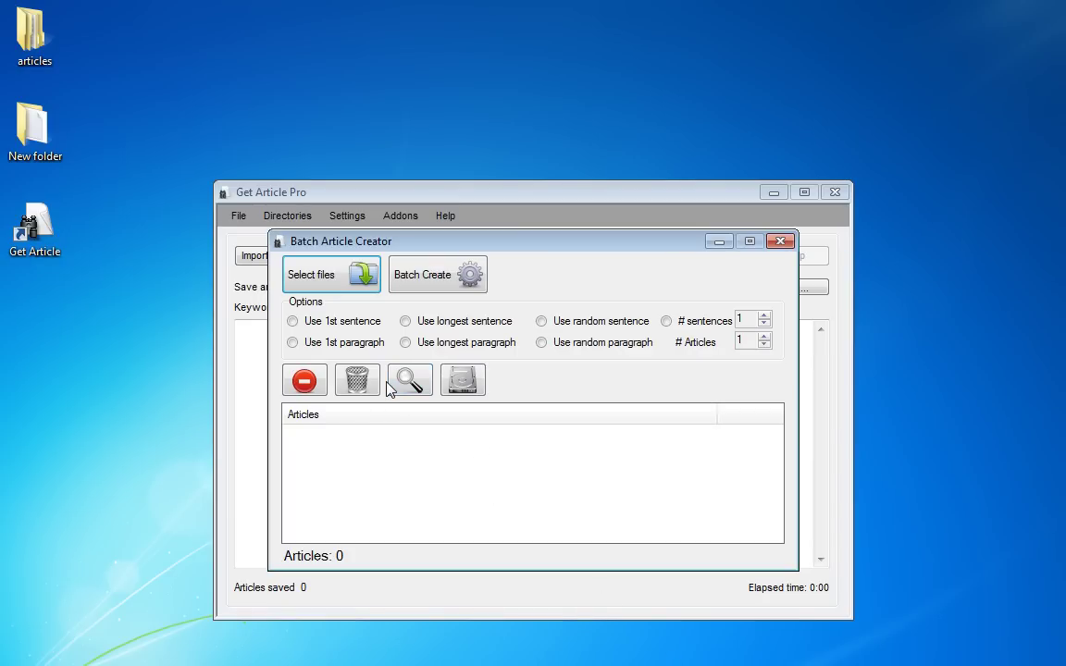
Batch-create one article from the first sentence of each file and preview it.
{"action": "left_click", "coordinate": [328, 320]}
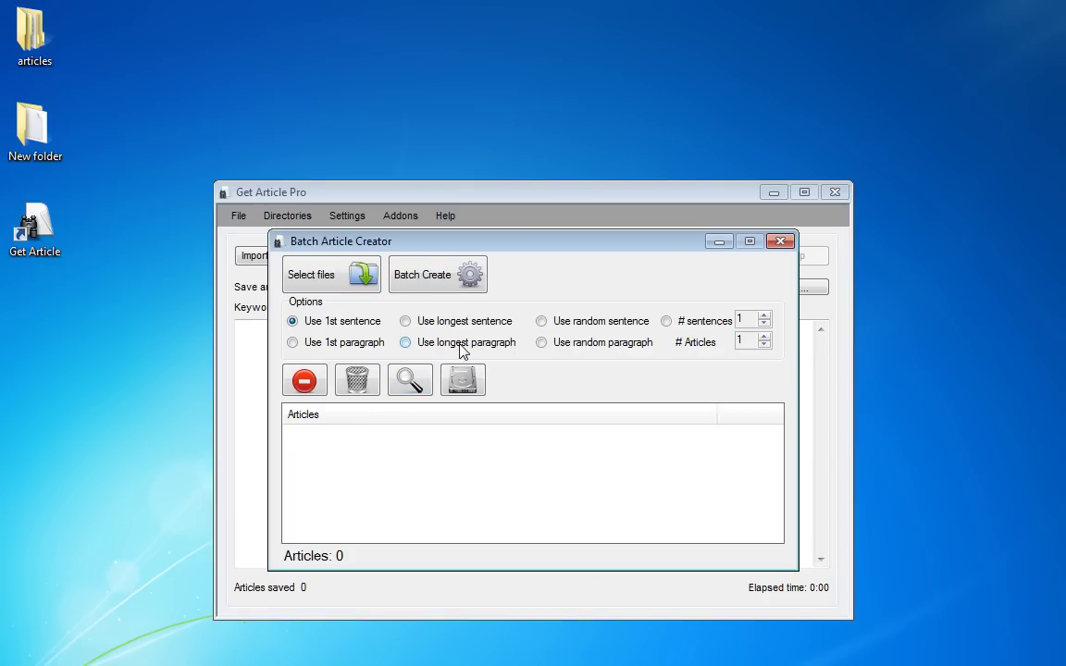
{"action": "left_click", "coordinate": [764, 345]}
{"action": "left_click", "coordinate": [764, 345]}
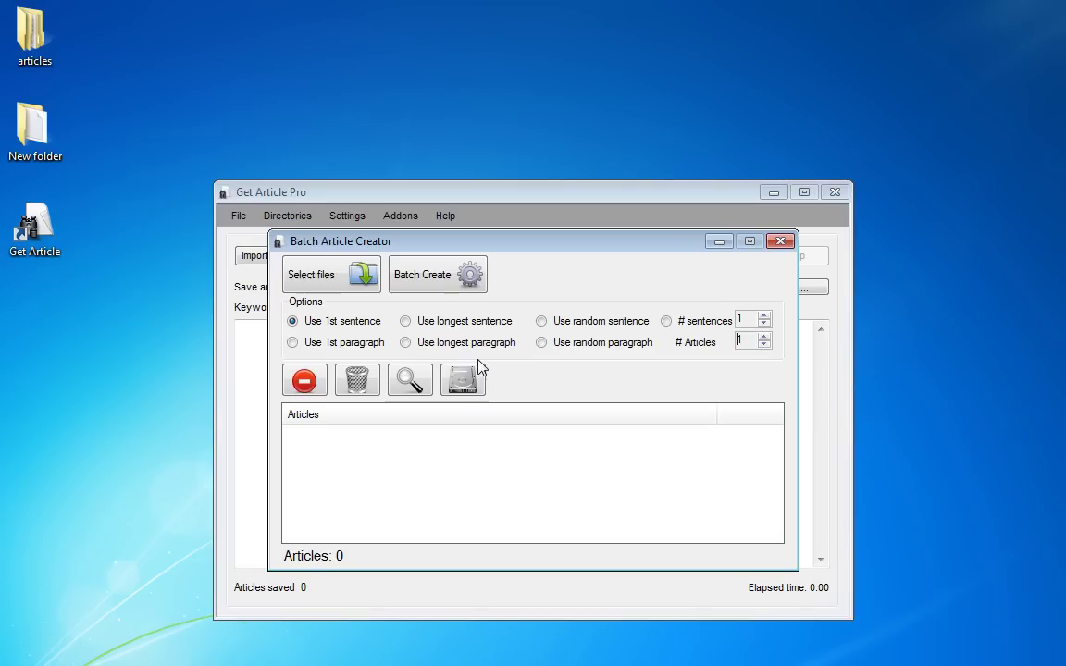
{"action": "left_click", "coordinate": [441, 274]}
{"action": "left_click", "coordinate": [395, 435]}
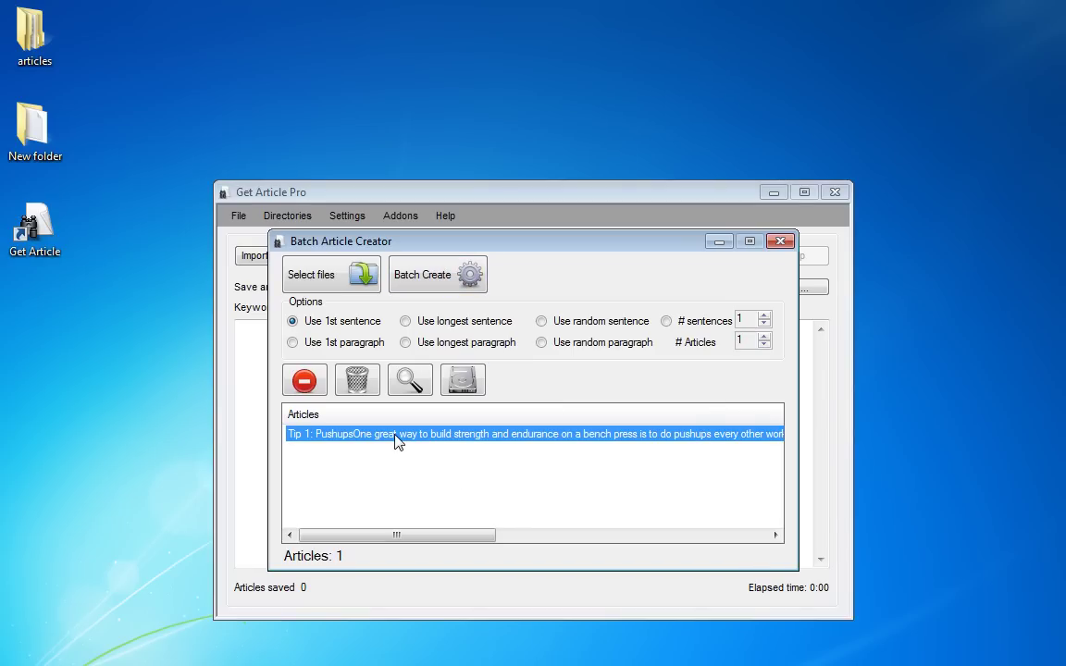
{"action": "left_click", "coordinate": [410, 381]}
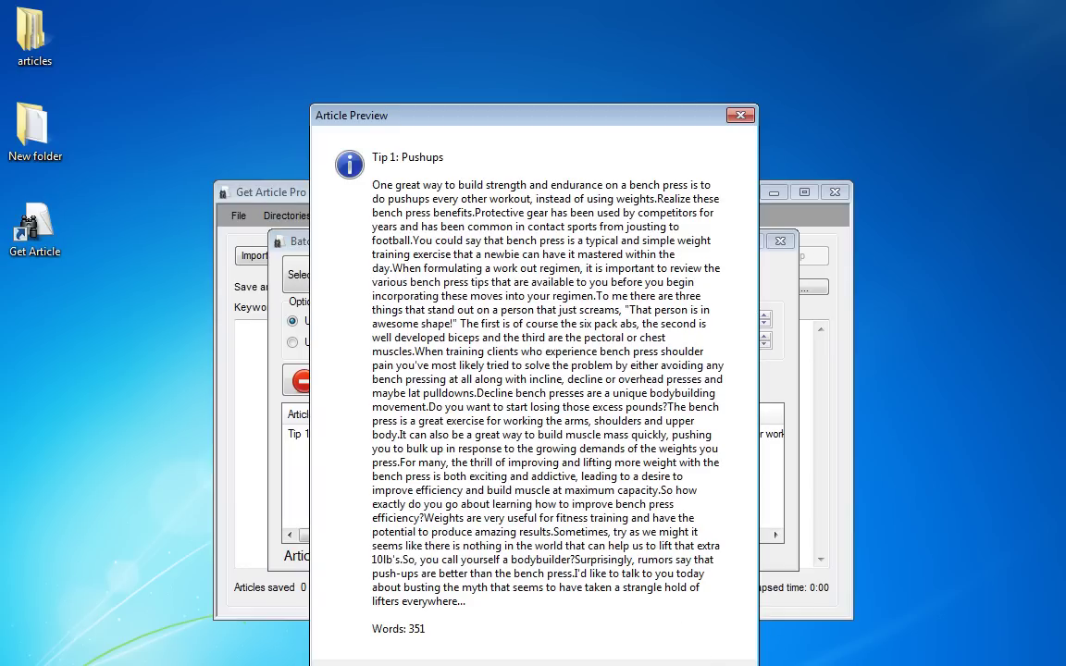
{"action": "key", "text": "Return"}
Clear the article list, batch-create one article from the first paragraph of each file, and preview it.
{"action": "left_click", "coordinate": [357, 380]}
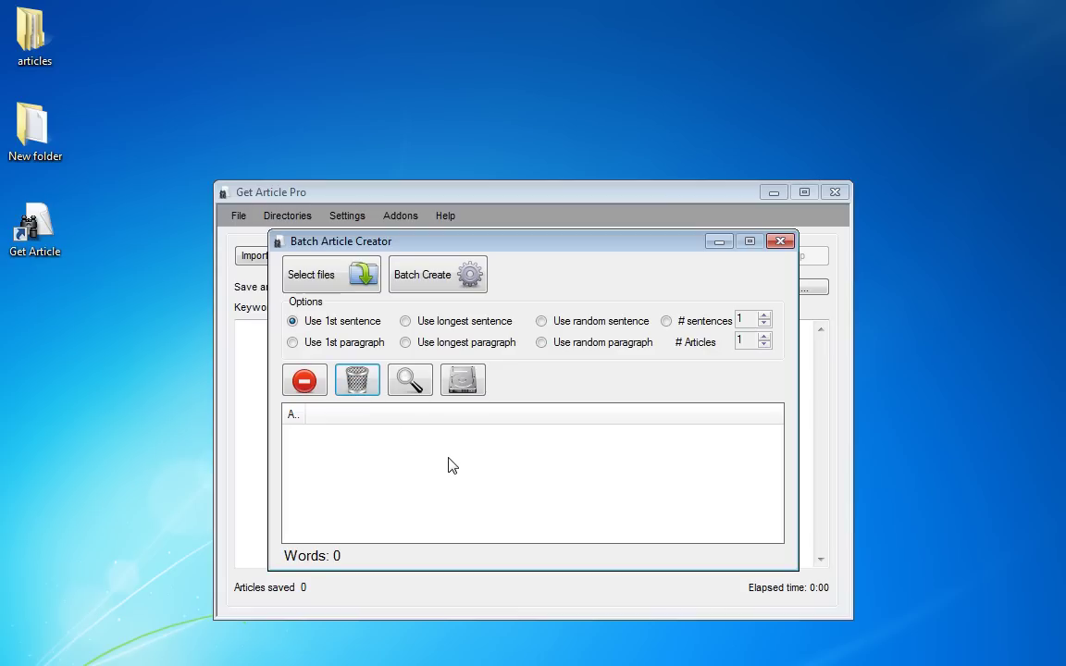
{"action": "left_click", "coordinate": [295, 343]}
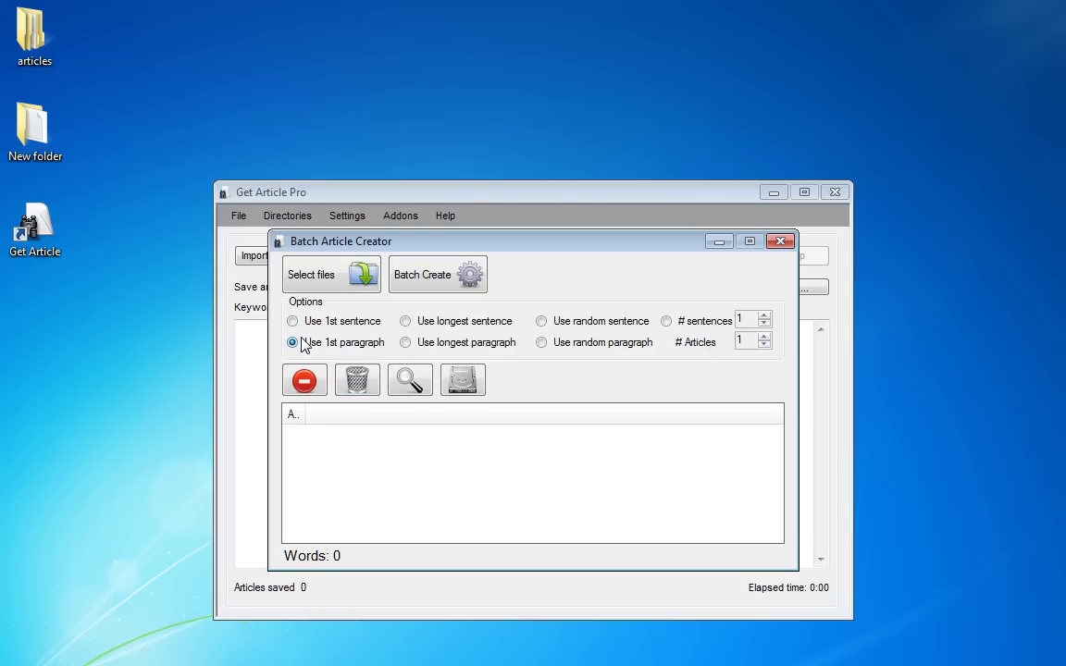
{"action": "left_click", "coordinate": [445, 278]}
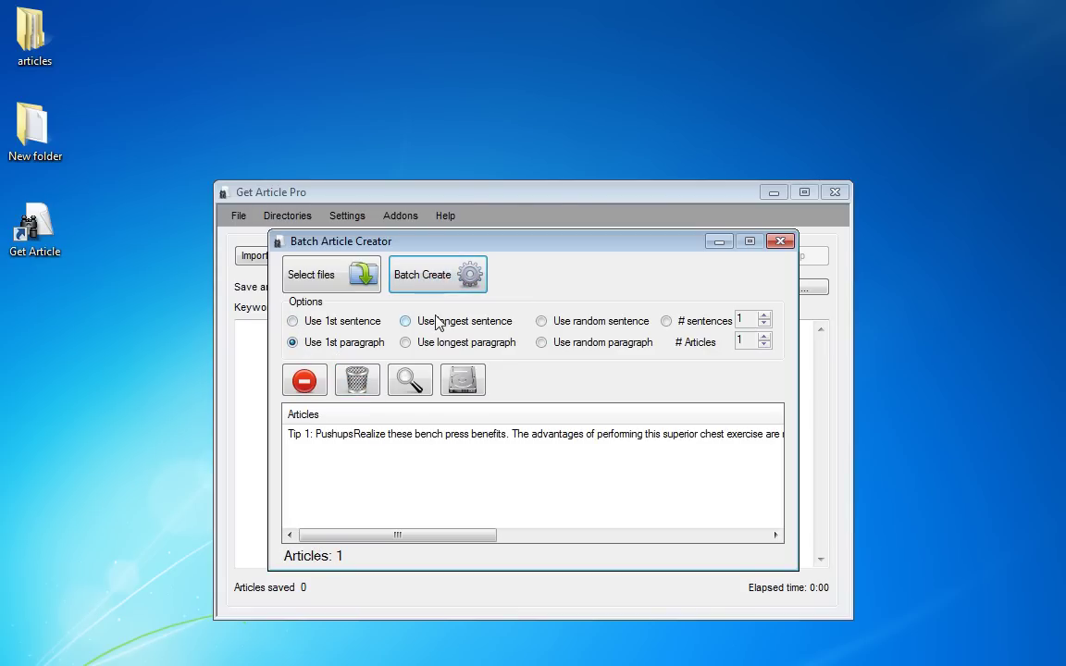
{"action": "left_click", "coordinate": [445, 435]}
{"action": "left_click", "coordinate": [410, 381]}
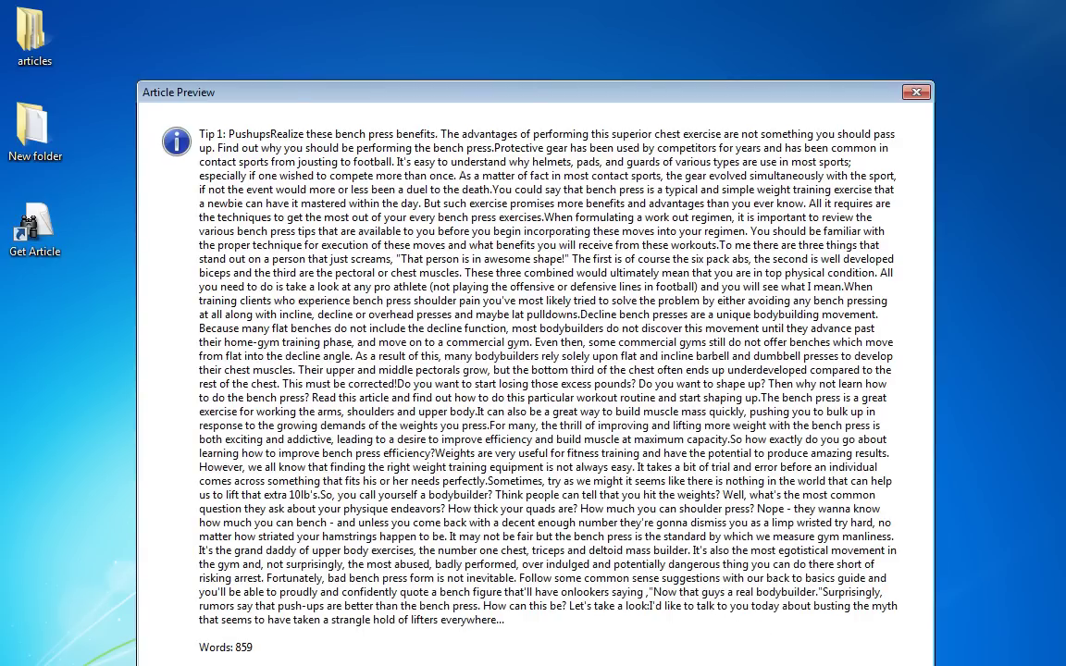
{"action": "key", "text": "Return"}
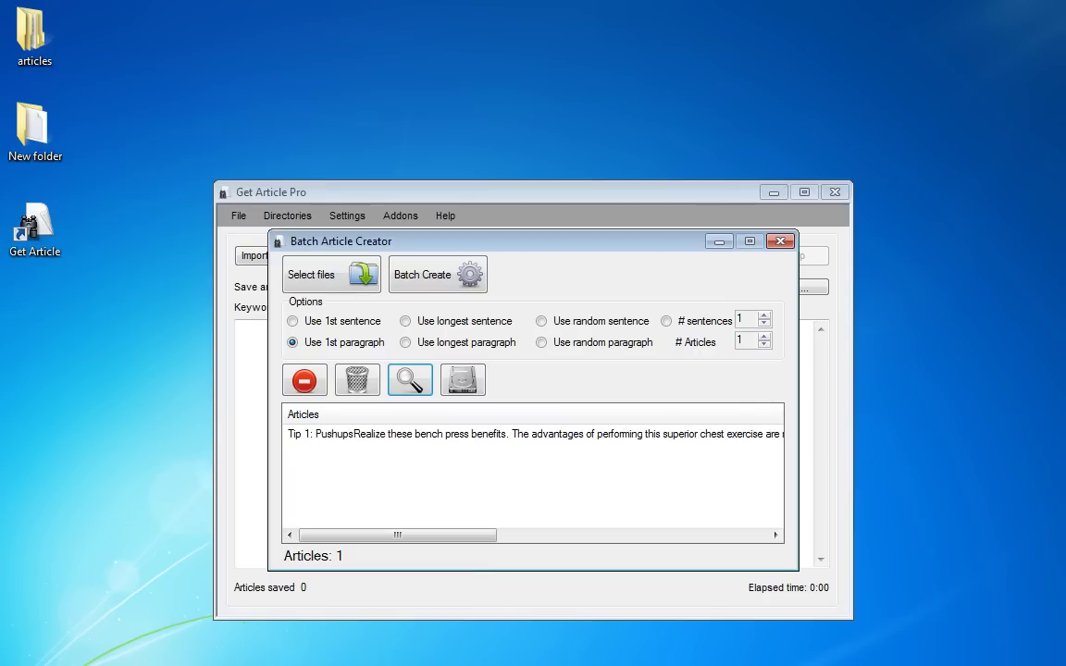
Clear the article list, choose the longest sentence option, and load all the benchpress text files again.
{"action": "left_click", "coordinate": [358, 380]}
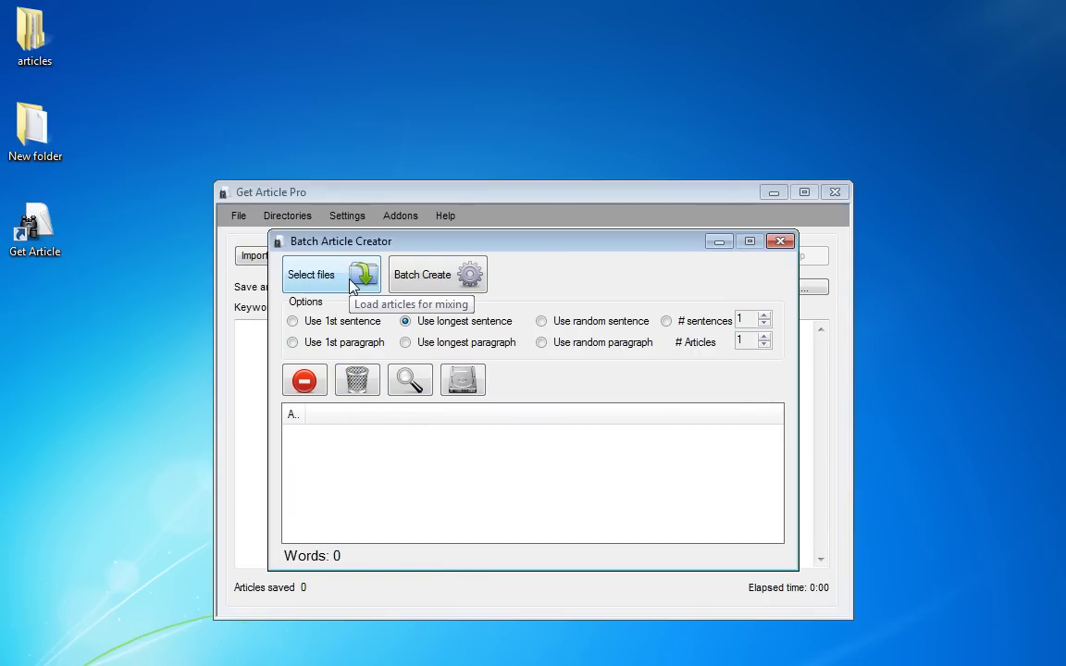
{"action": "left_click", "coordinate": [351, 277]}
{"action": "left_click", "coordinate": [479, 398]}
{"action": "scroll", "coordinate": [533, 533], "scroll_direction": "down", "scroll_amount": 2}
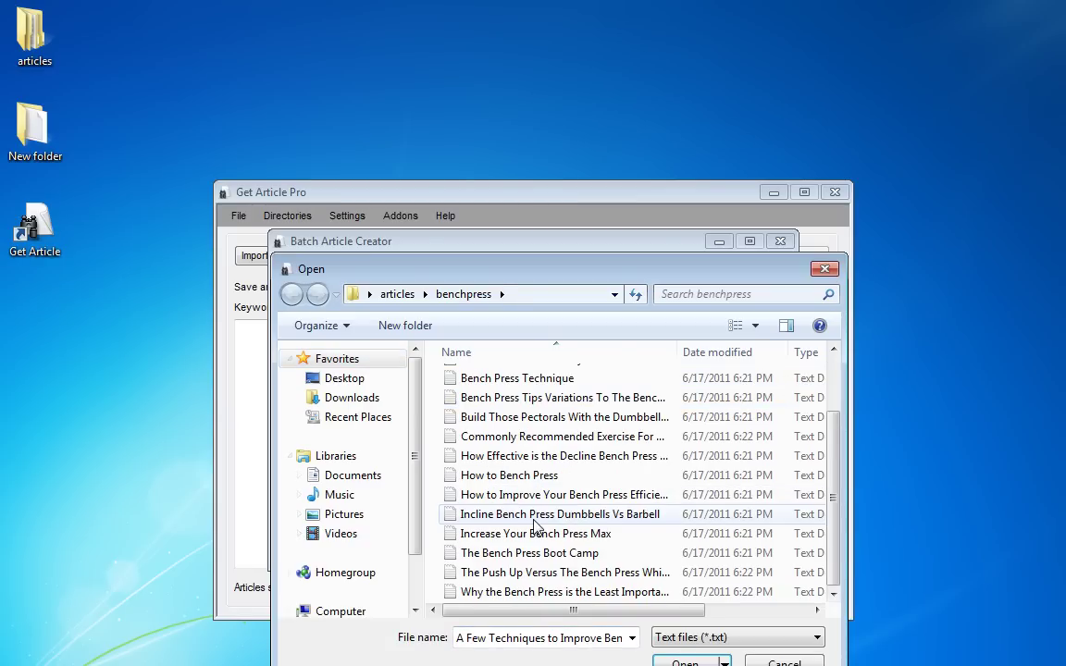
{"action": "left_click", "coordinate": [529, 592], "text": "shift"}
{"action": "left_click", "coordinate": [668, 661]}
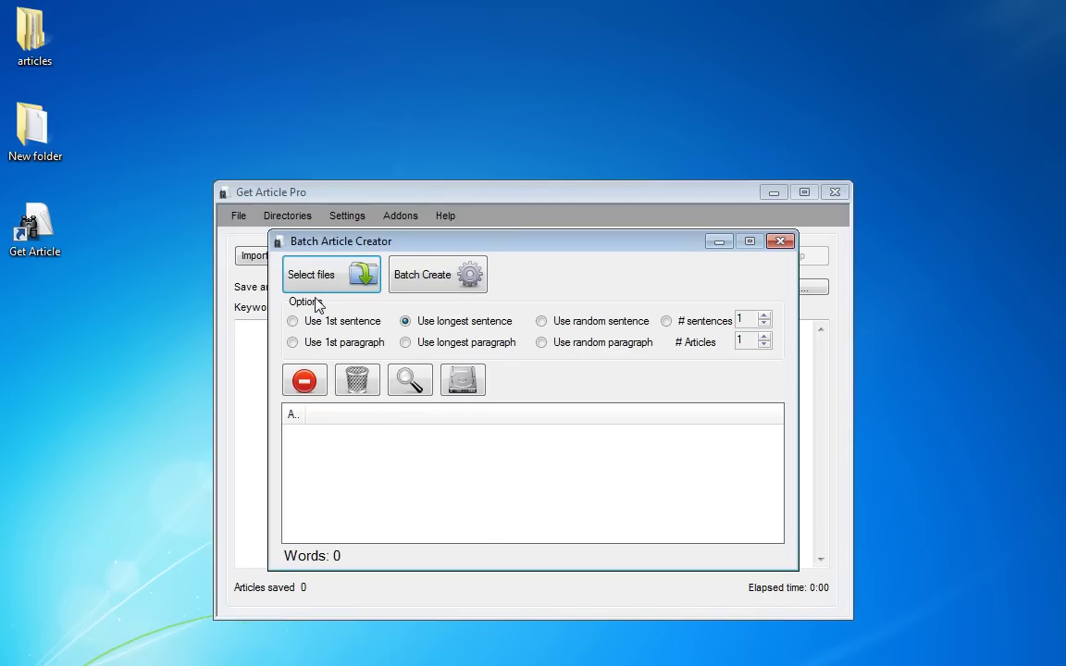
Select every text file in the articles\benchpress folder as source material for the batch.
{"action": "left_click", "coordinate": [289, 275]}
{"action": "left_click", "coordinate": [468, 399]}
{"action": "scroll", "coordinate": [513, 533], "scroll_direction": "down", "scroll_amount": 2}
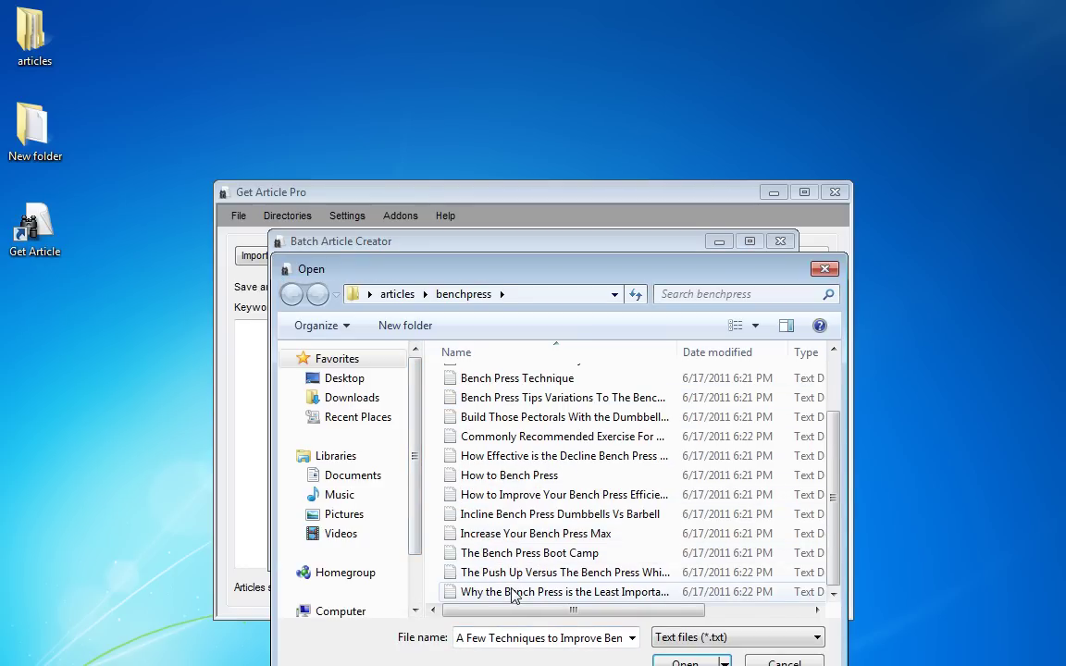
{"action": "left_click", "coordinate": [476, 593], "text": "shift"}
{"action": "left_click", "coordinate": [683, 661]}
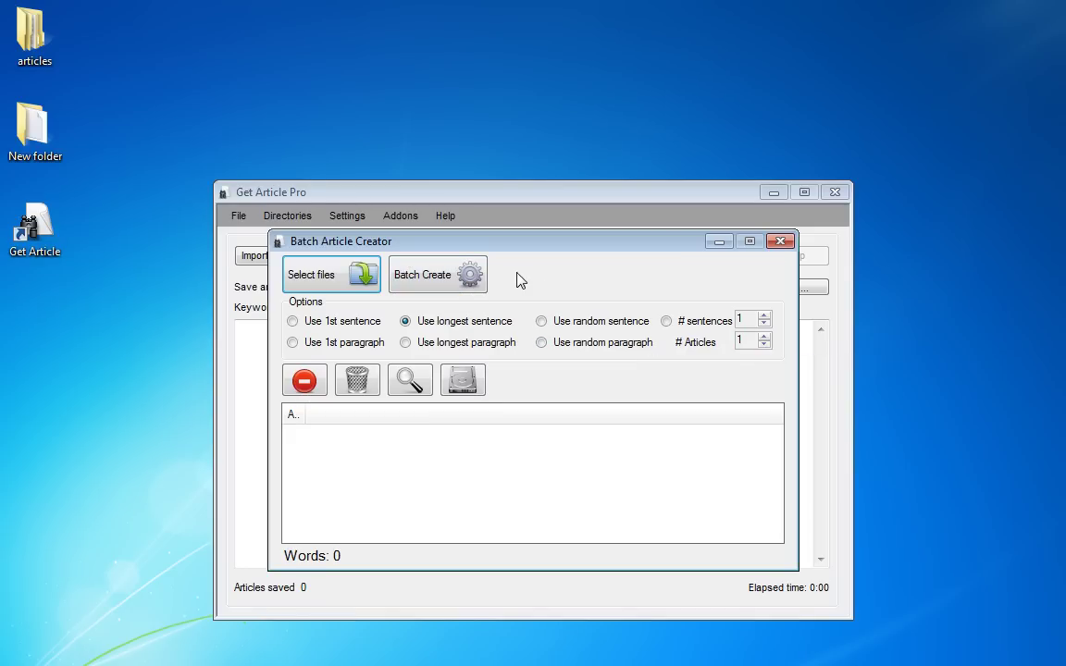
Batch-create one article from the longest sentence of each file and preview it.
{"action": "left_click", "coordinate": [435, 275]}
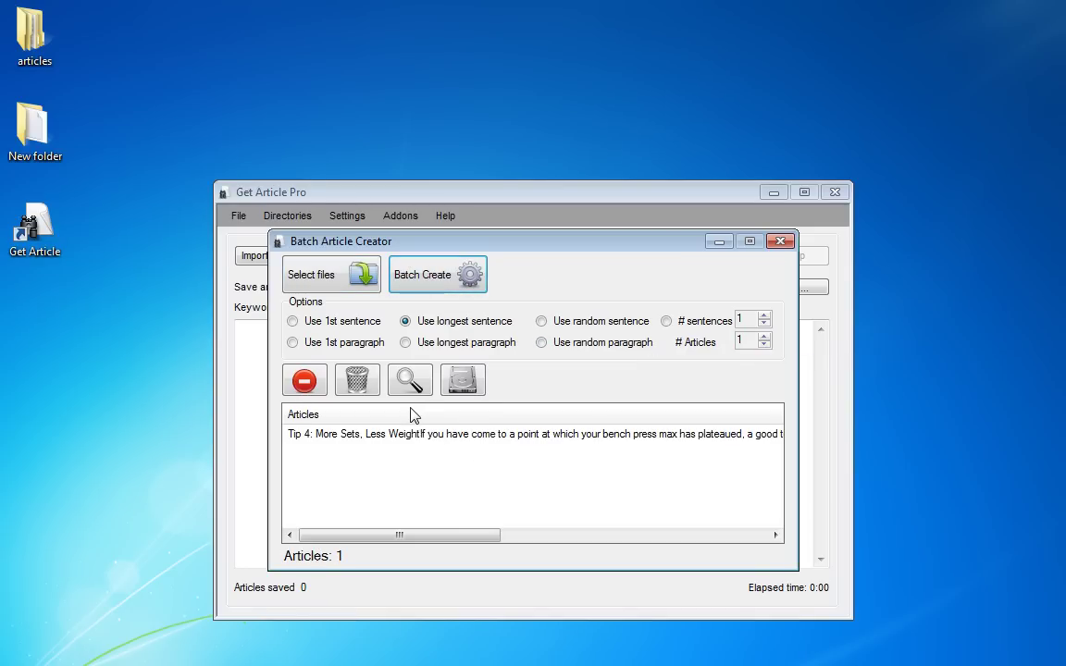
{"action": "left_click", "coordinate": [404, 435]}
{"action": "left_click", "coordinate": [410, 381]}
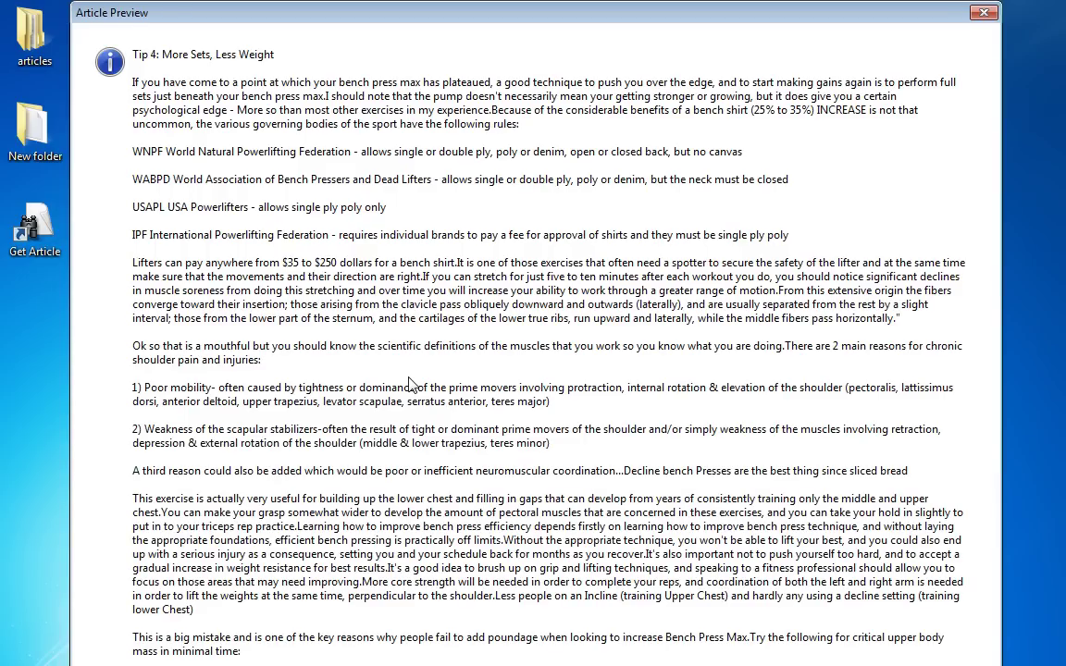
{"action": "key", "text": "Escape"}
Clear the article list, batch-create one article from the longest paragraph of each file, and preview it.
{"action": "left_click", "coordinate": [357, 380]}
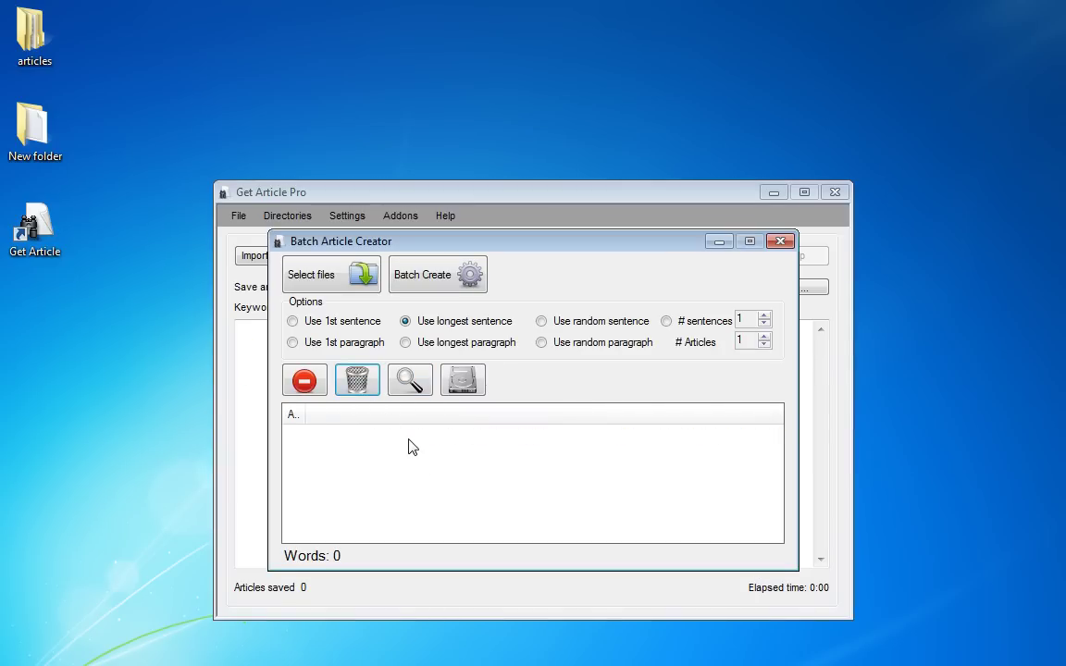
{"action": "left_click", "coordinate": [429, 343]}
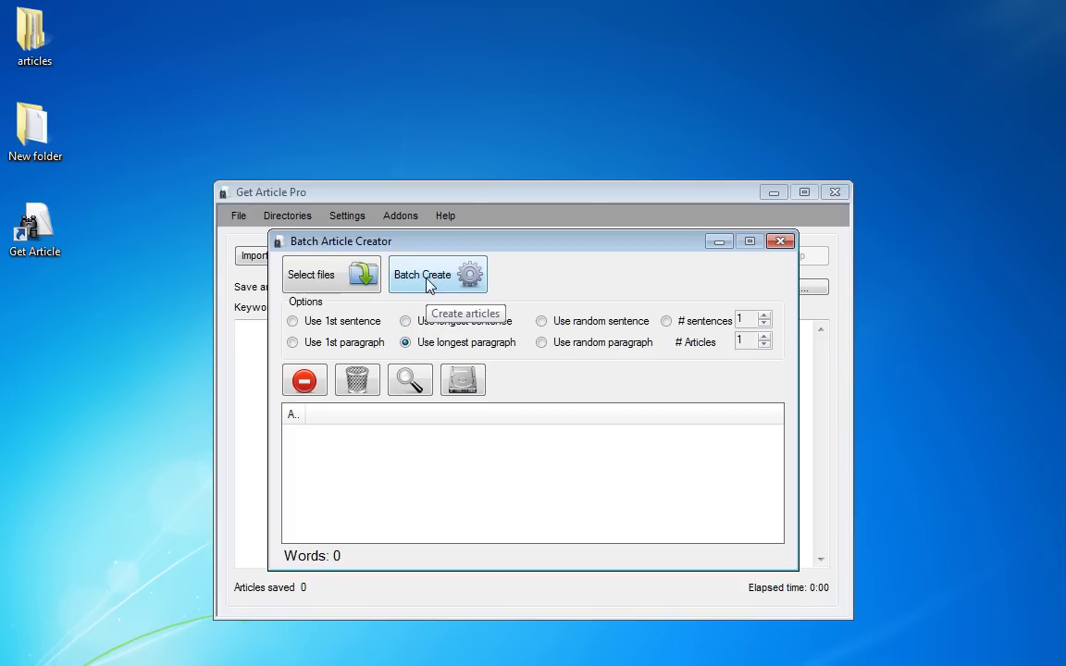
{"action": "left_click", "coordinate": [428, 284]}
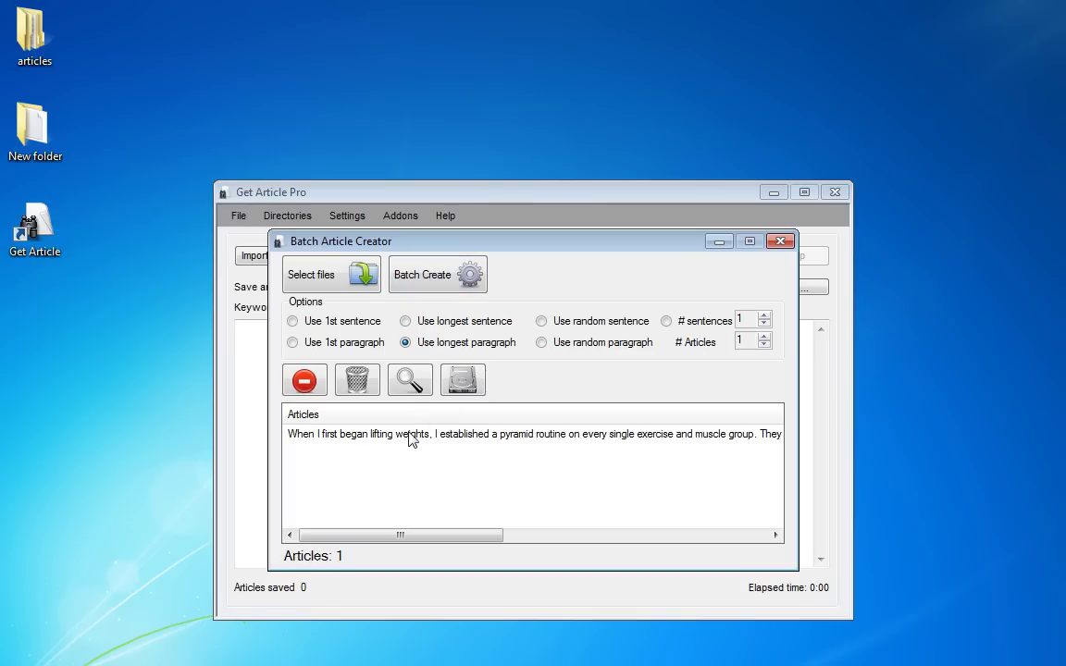
{"action": "left_click", "coordinate": [410, 379]}
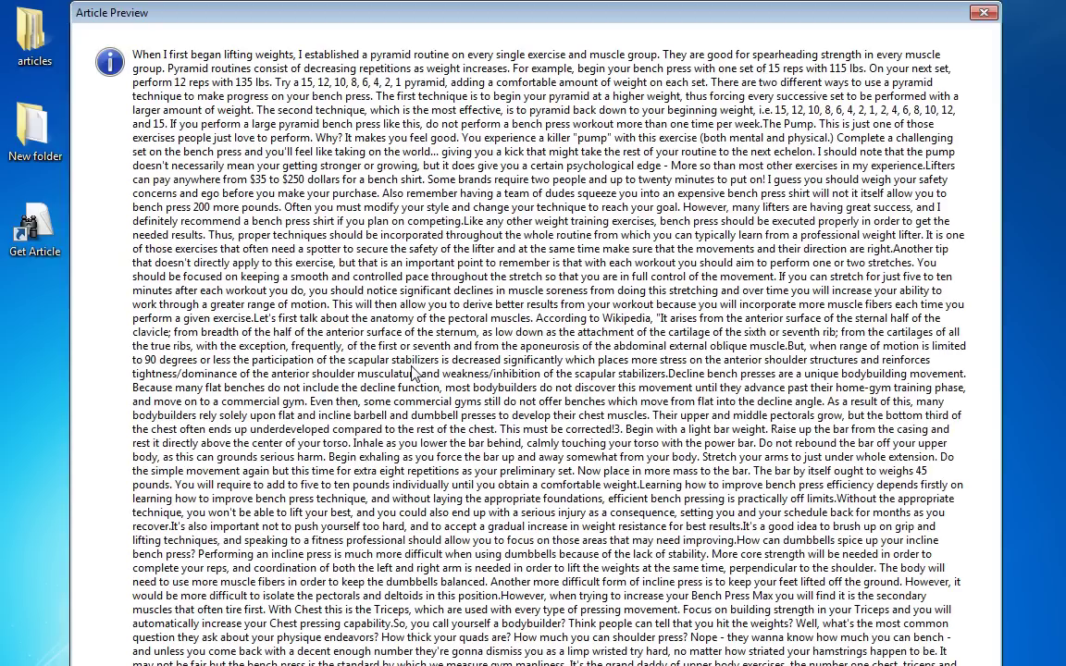
{"action": "key", "text": "Escape"}
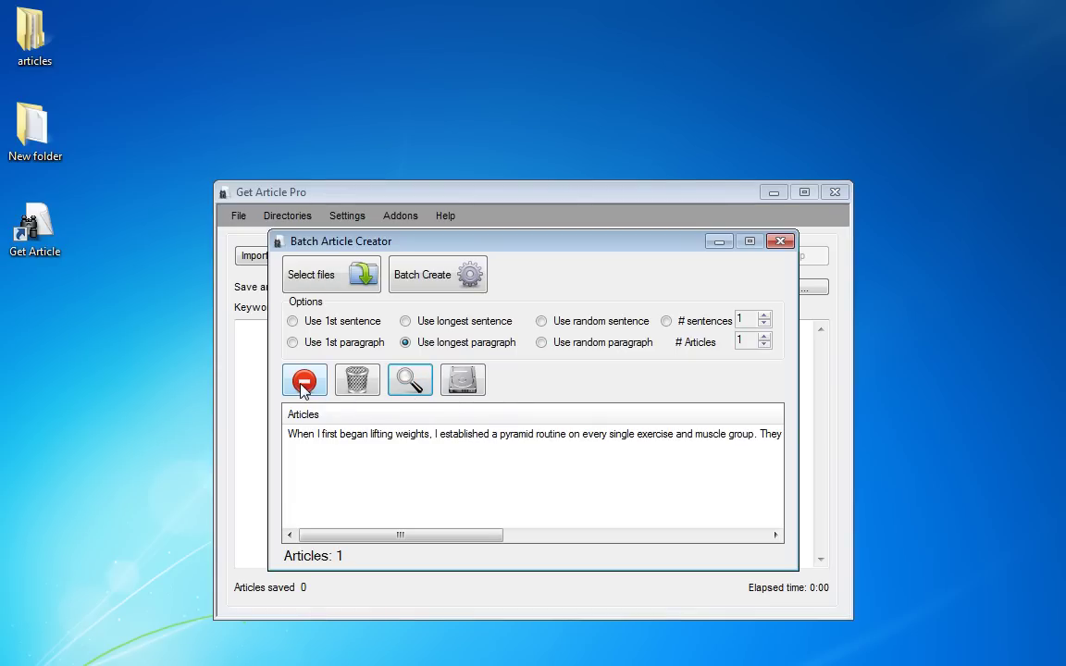
Clear the article list, batch-create 3 articles from random sentences, and preview the first one.
{"action": "left_click", "coordinate": [357, 381]}
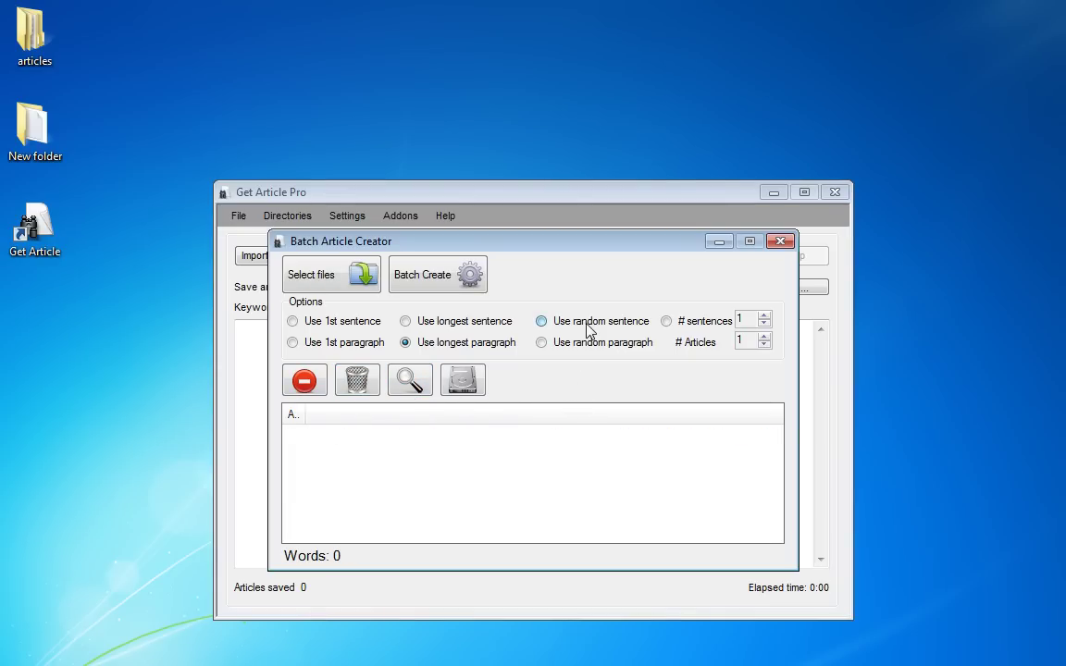
{"action": "left_click", "coordinate": [765, 337]}
{"action": "left_click", "coordinate": [466, 273]}
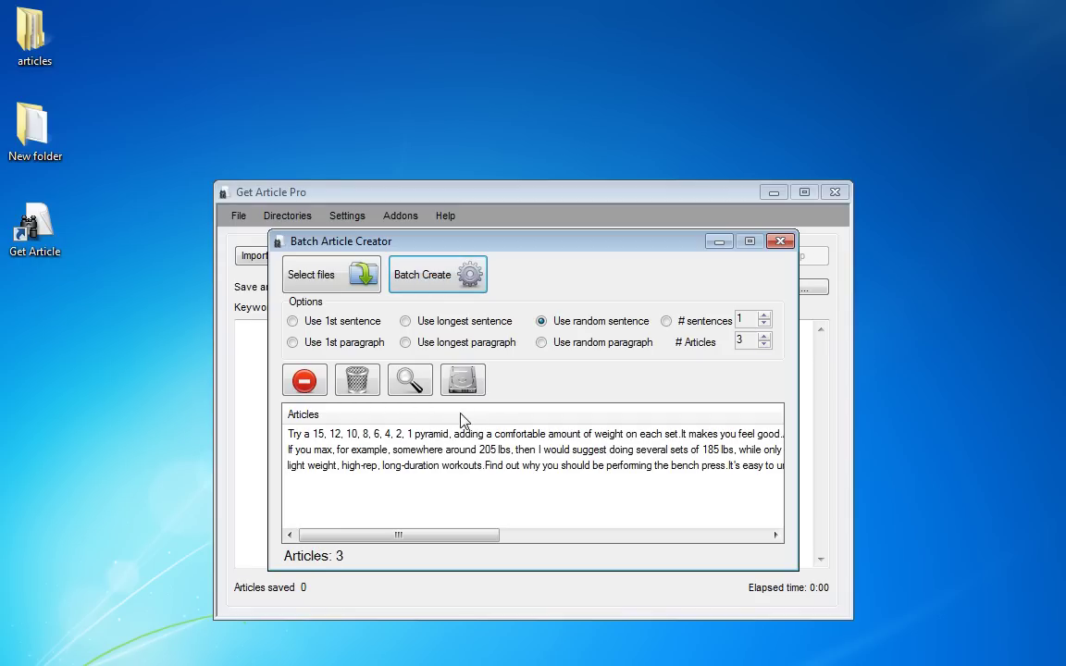
{"action": "left_click", "coordinate": [418, 435]}
{"action": "left_click", "coordinate": [415, 387]}
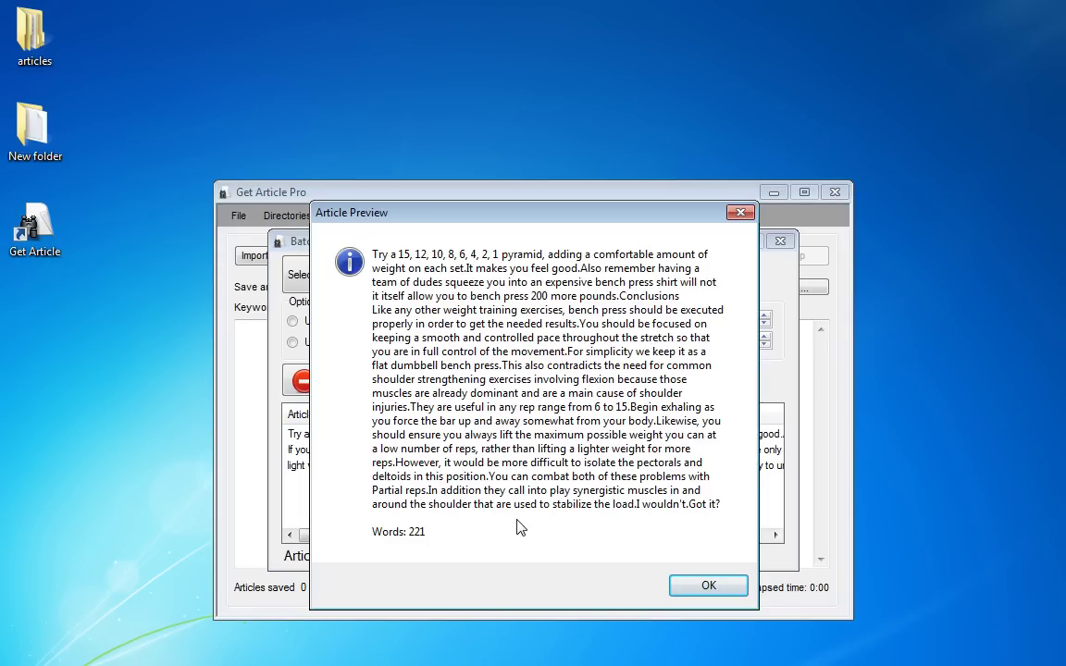
{"action": "key", "text": "Return"}
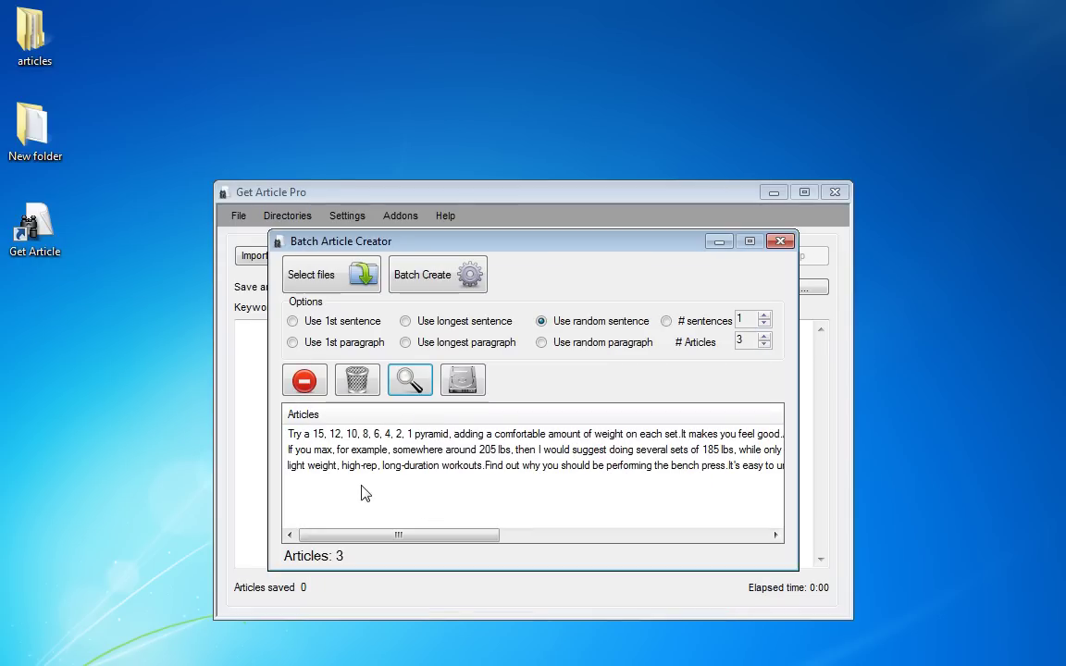
Preview the second and third articles made from random sentences.
{"action": "left_click", "coordinate": [357, 450]}
{"action": "left_click", "coordinate": [416, 384]}
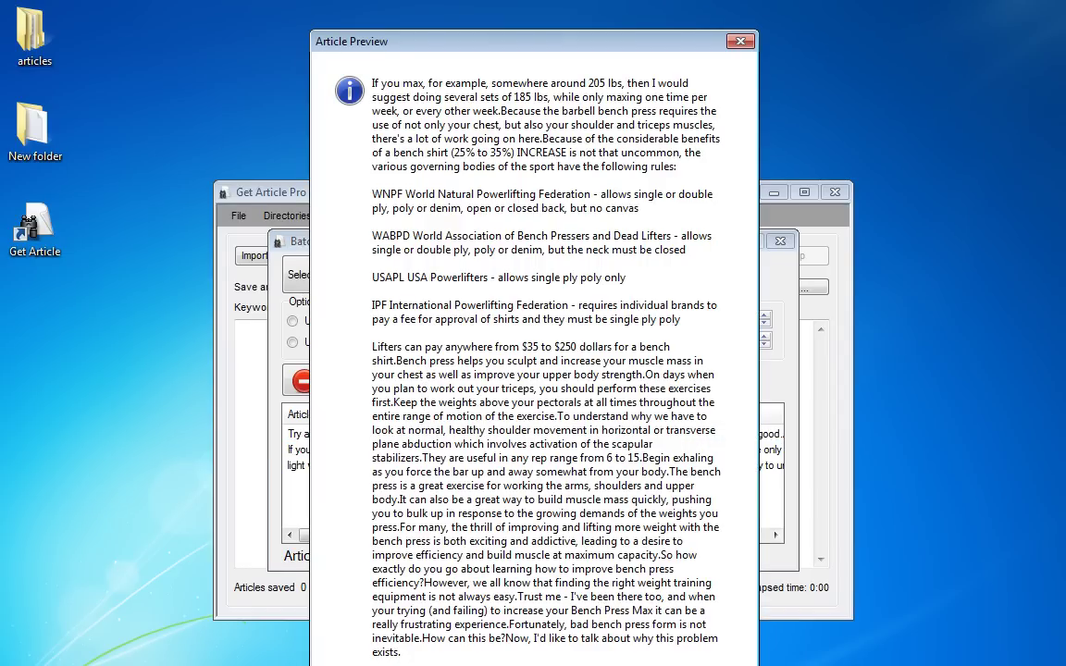
{"action": "key", "text": "Return"}
{"action": "left_click", "coordinate": [333, 466]}
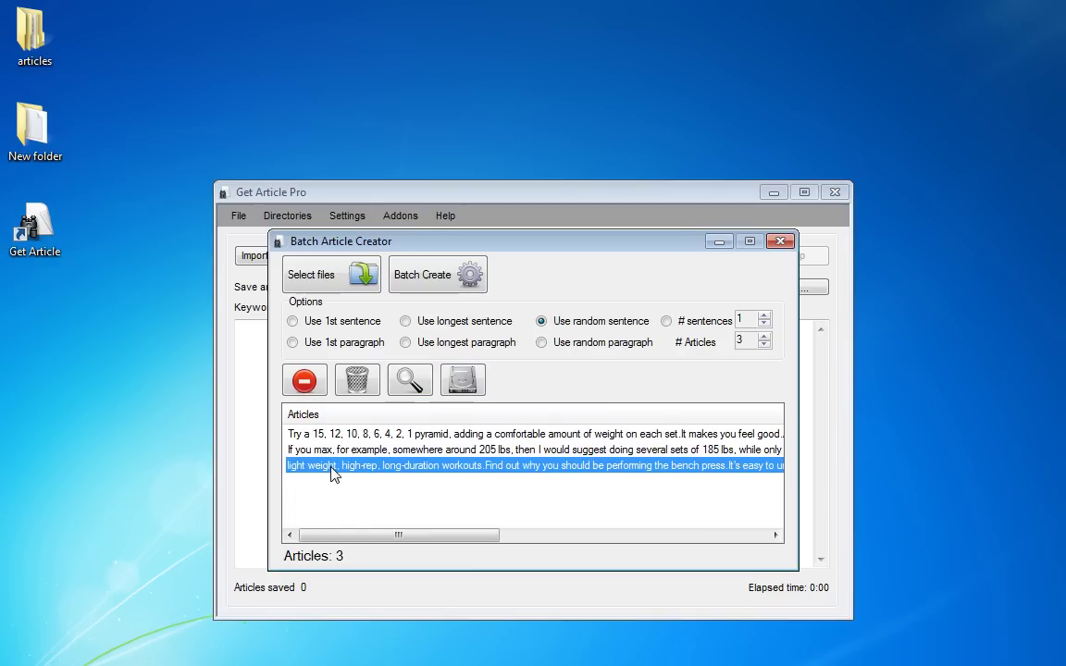
{"action": "left_click", "coordinate": [409, 381]}
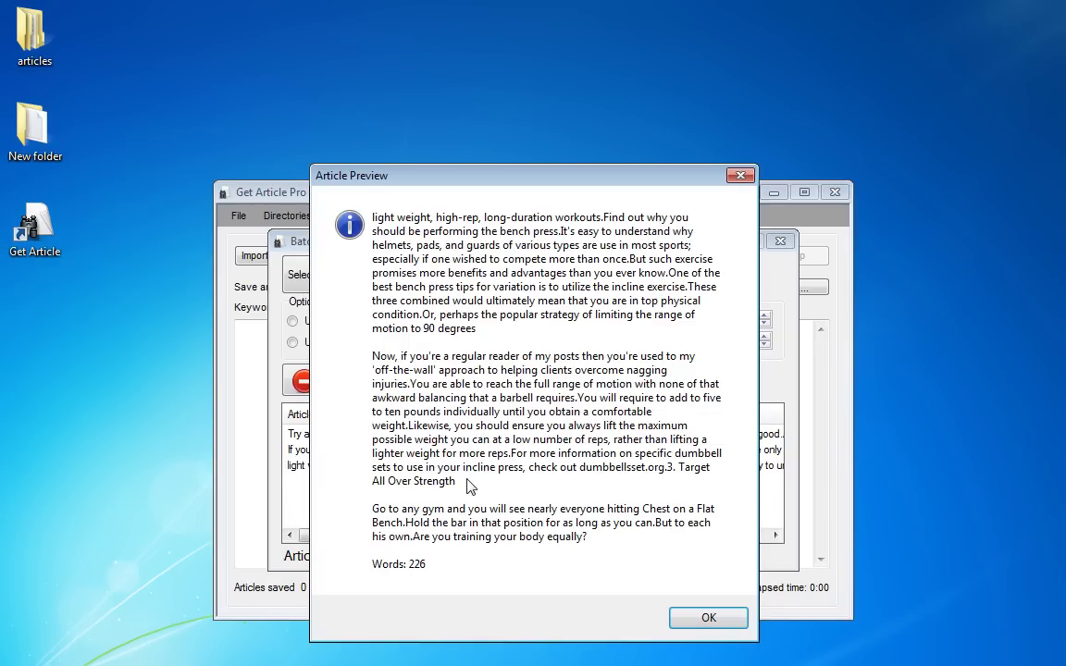
{"action": "left_click", "coordinate": [691, 624]}
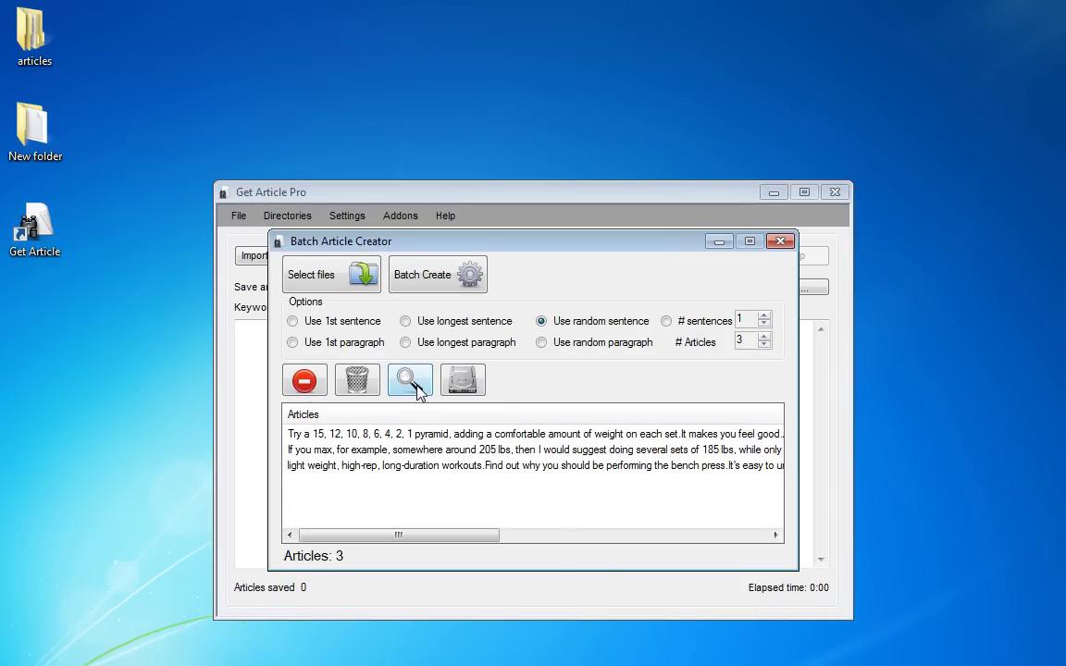
Clear the article list, batch-create 3 articles from random paragraphs, and preview the first one.
{"action": "left_click", "coordinate": [370, 383]}
{"action": "left_click", "coordinate": [614, 350]}
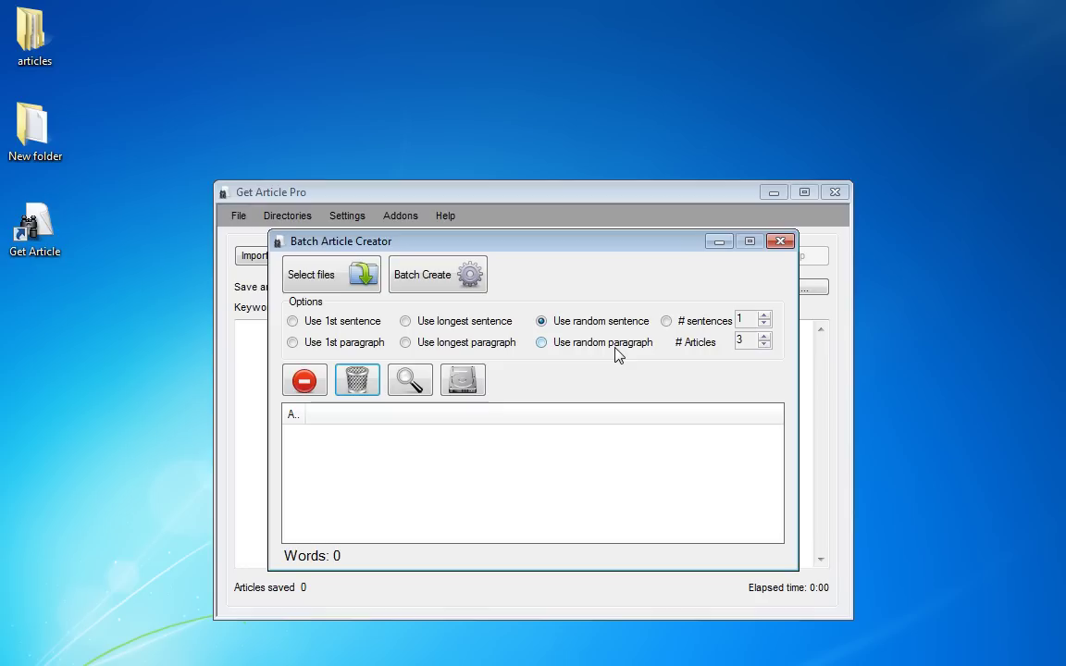
{"action": "left_click", "coordinate": [440, 291]}
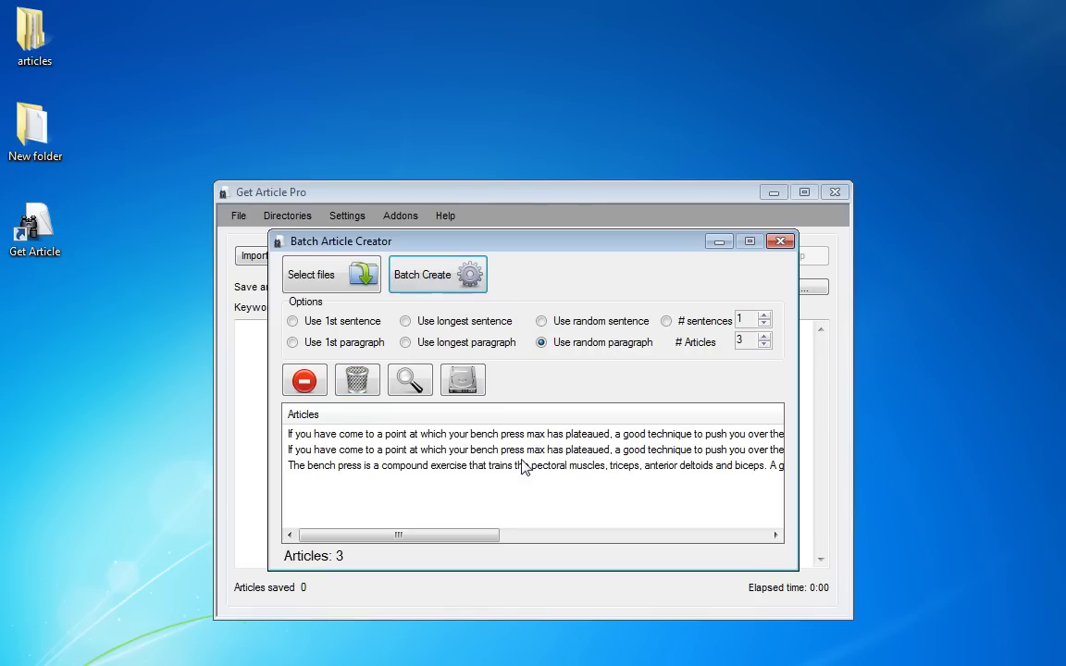
{"action": "left_click", "coordinate": [418, 434]}
{"action": "left_click", "coordinate": [410, 380]}
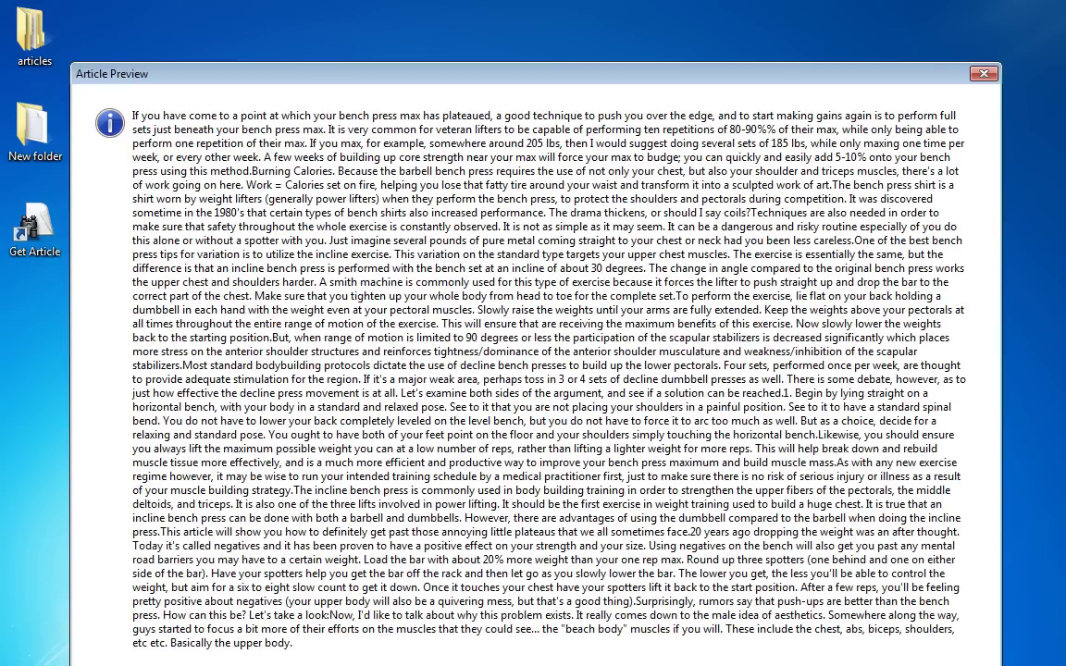
{"action": "key", "text": "Escape"}
Preview the second and third articles made from random paragraphs.
{"action": "left_click", "coordinate": [347, 451]}
{"action": "left_click", "coordinate": [410, 381]}
{"action": "key", "text": "Escape"}
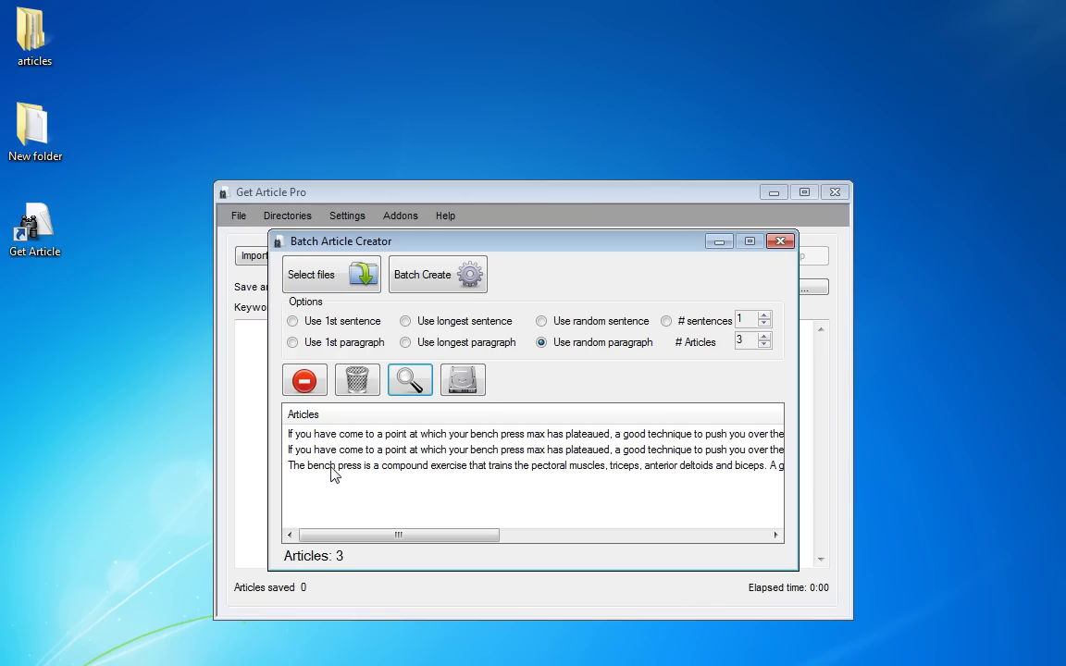
{"action": "left_click", "coordinate": [329, 466]}
{"action": "left_click", "coordinate": [405, 383]}
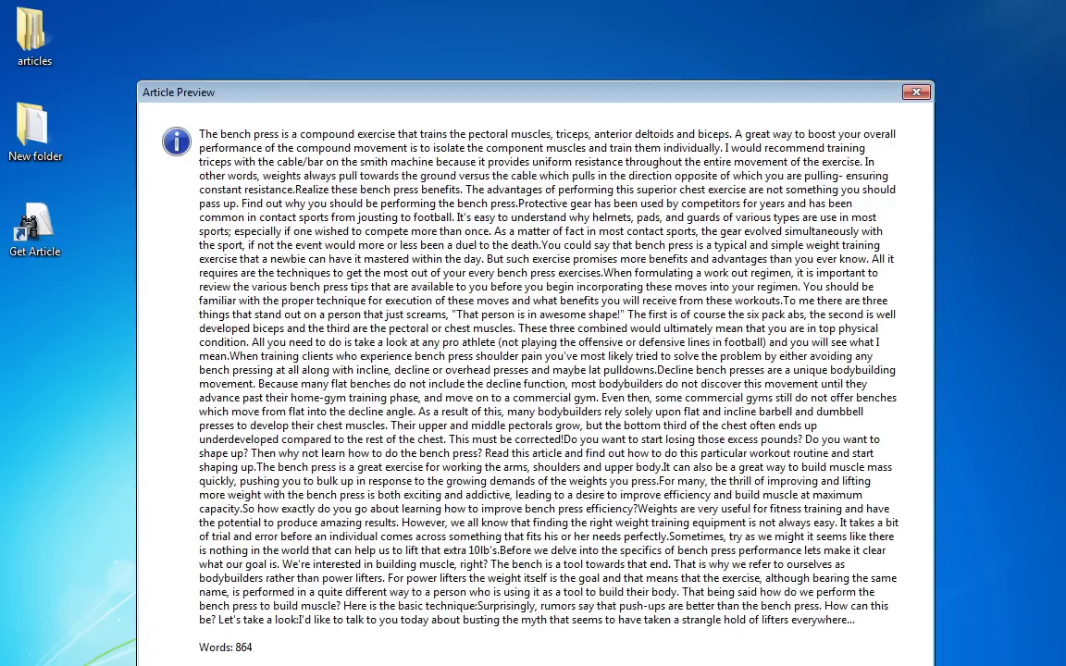
{"action": "key", "text": "Escape"}
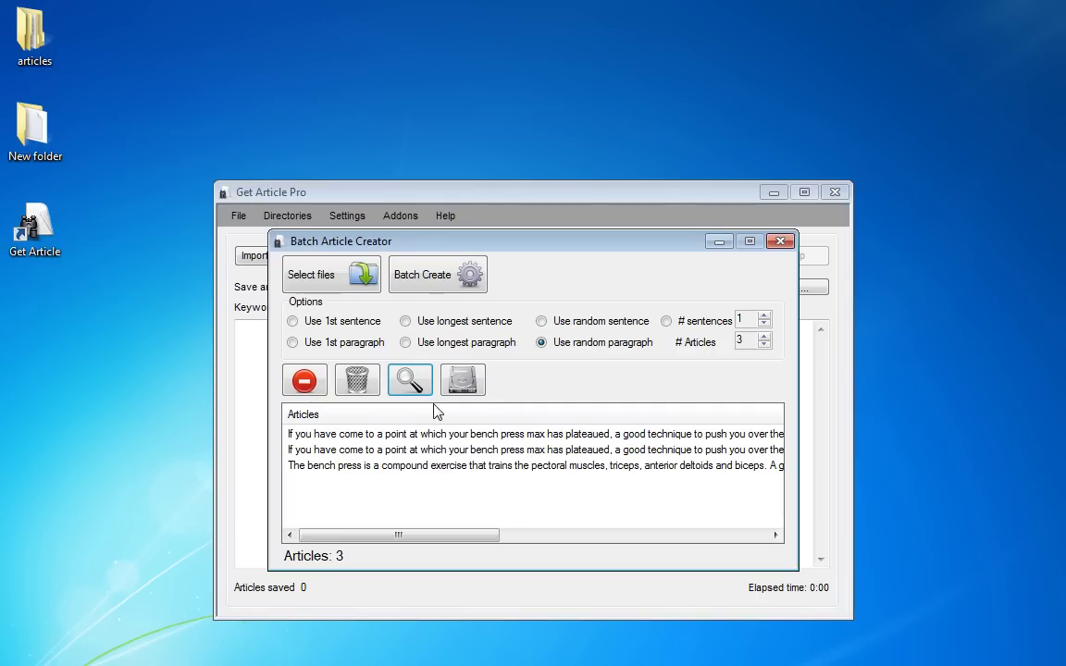
Clear the article list and batch-create 6 articles using 3 sentences from each file.
{"action": "left_click", "coordinate": [358, 381]}
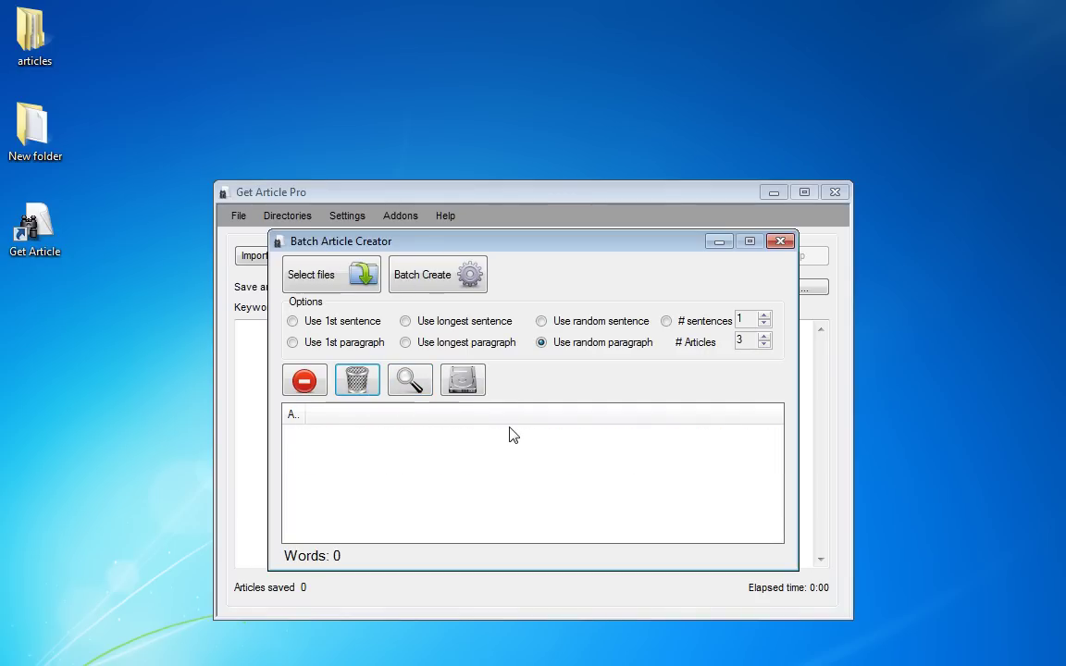
{"action": "left_click", "coordinate": [677, 325]}
{"action": "left_click", "coordinate": [765, 316]}
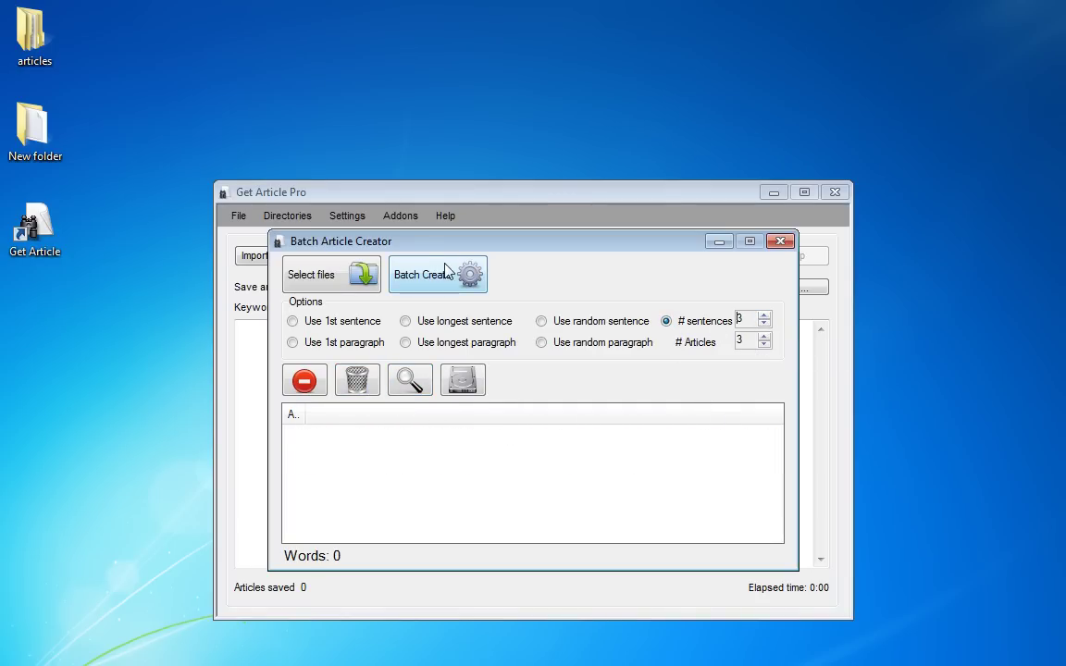
{"action": "left_click", "coordinate": [765, 336]}
{"action": "left_click", "coordinate": [764, 337]}
{"action": "left_click", "coordinate": [765, 337]}
{"action": "left_click", "coordinate": [432, 275]}
Preview the first and second of the articles built from 3 sentences per file.
{"action": "left_click", "coordinate": [384, 433]}
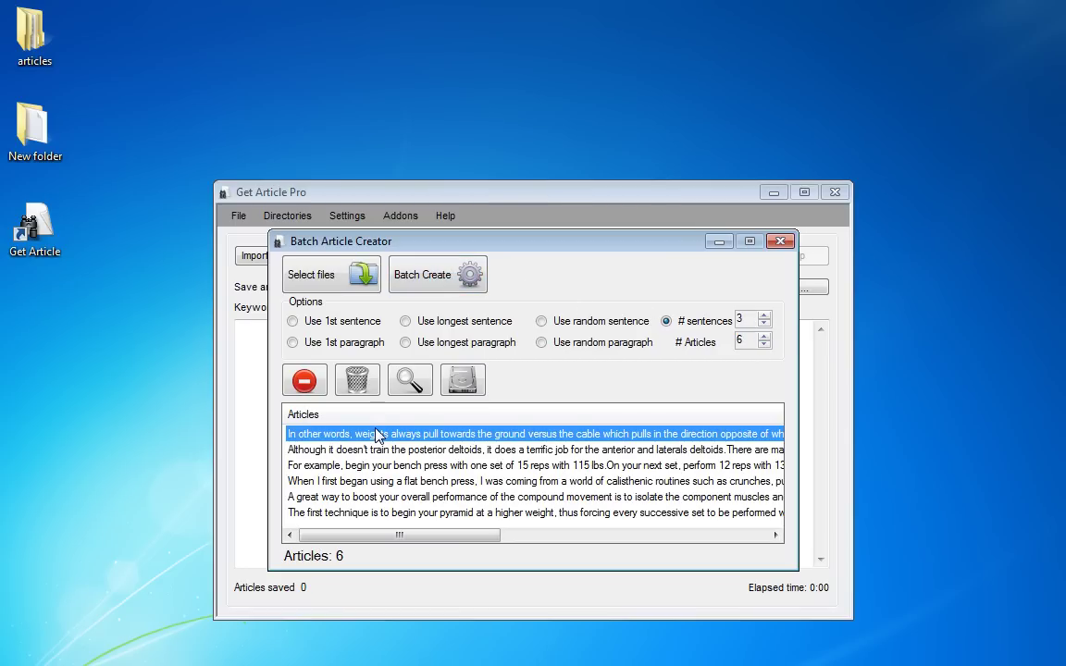
{"action": "left_click", "coordinate": [410, 380]}
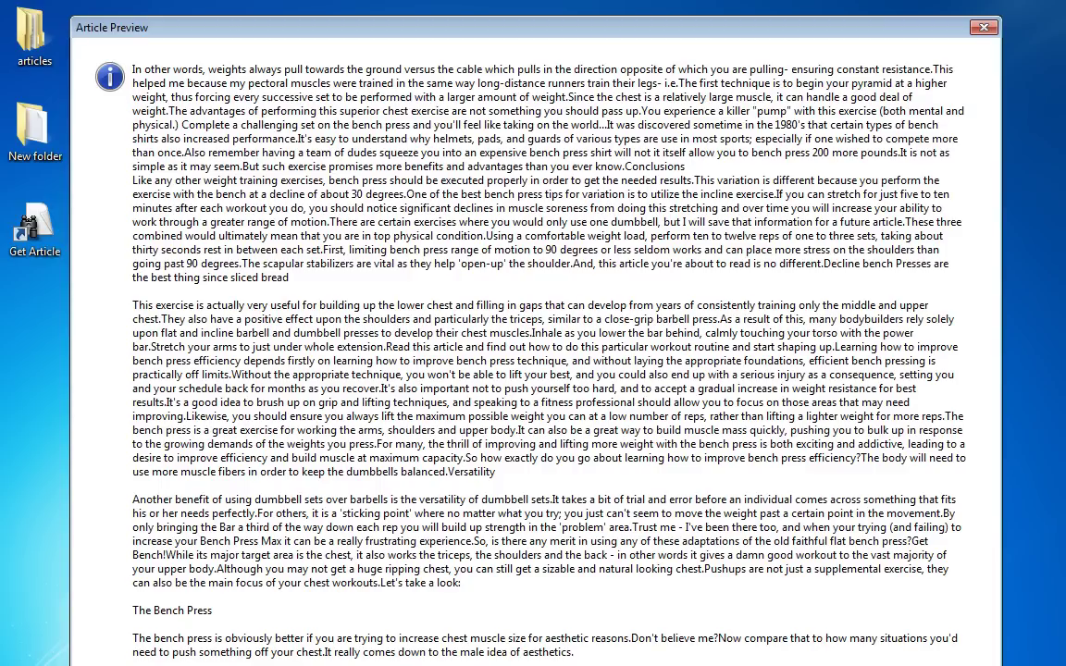
{"action": "key", "text": "alt+F4"}
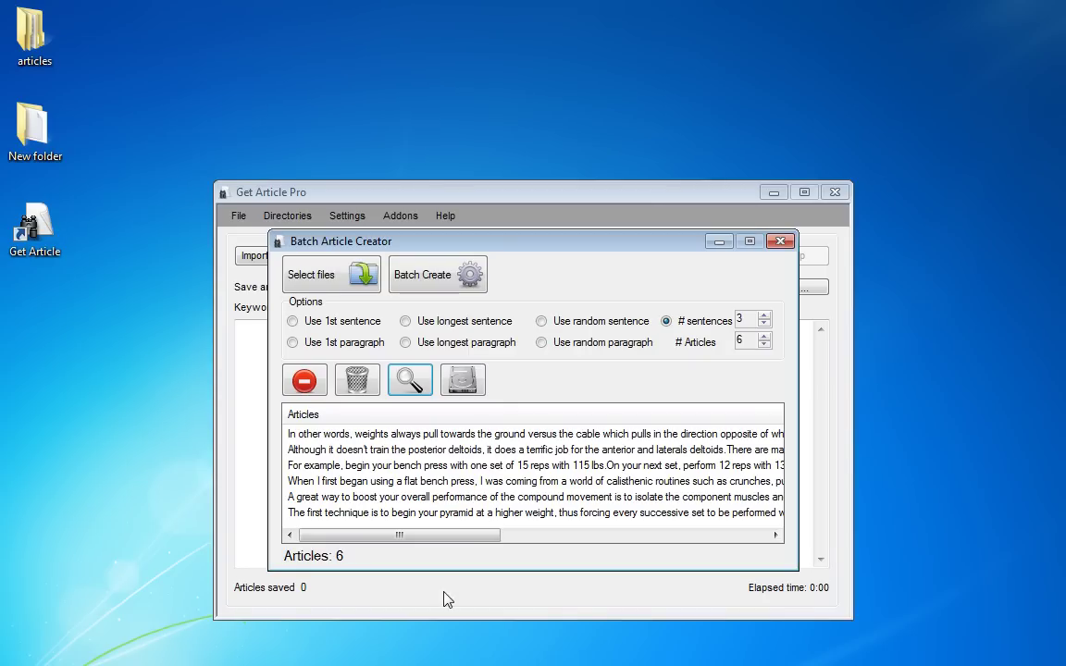
{"action": "left_click", "coordinate": [340, 450]}
{"action": "left_click", "coordinate": [408, 380]}
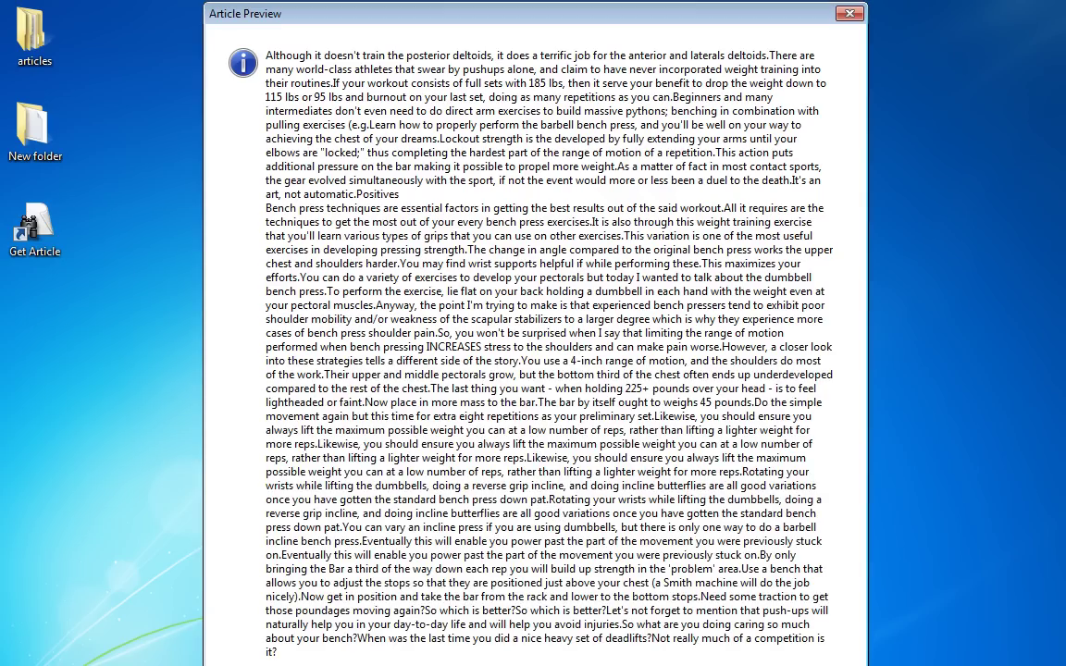
{"action": "key", "text": "alt+F4"}
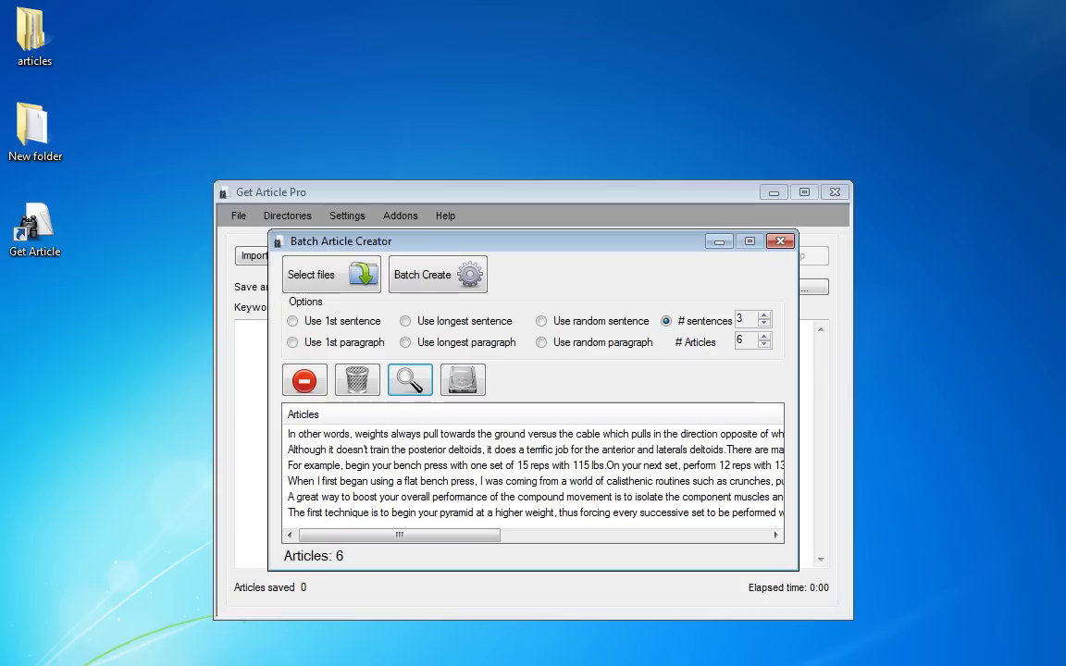
Preview the third and fourth of the articles built from 3 sentences per file.
{"action": "left_click", "coordinate": [345, 465]}
{"action": "left_click", "coordinate": [408, 380]}
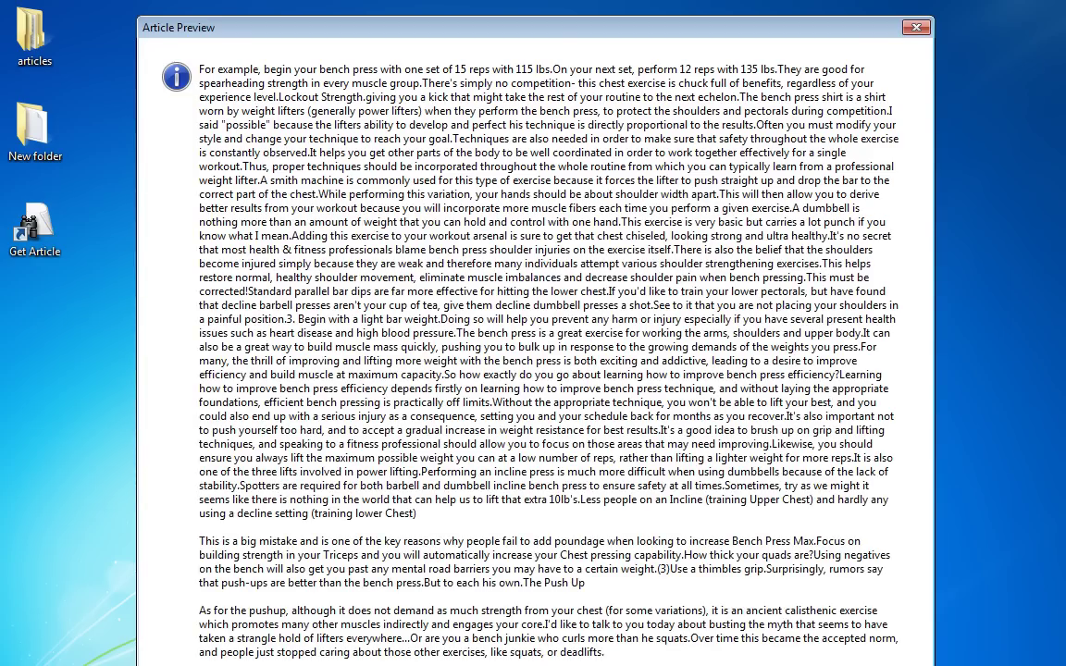
{"action": "key", "text": "alt+F4"}
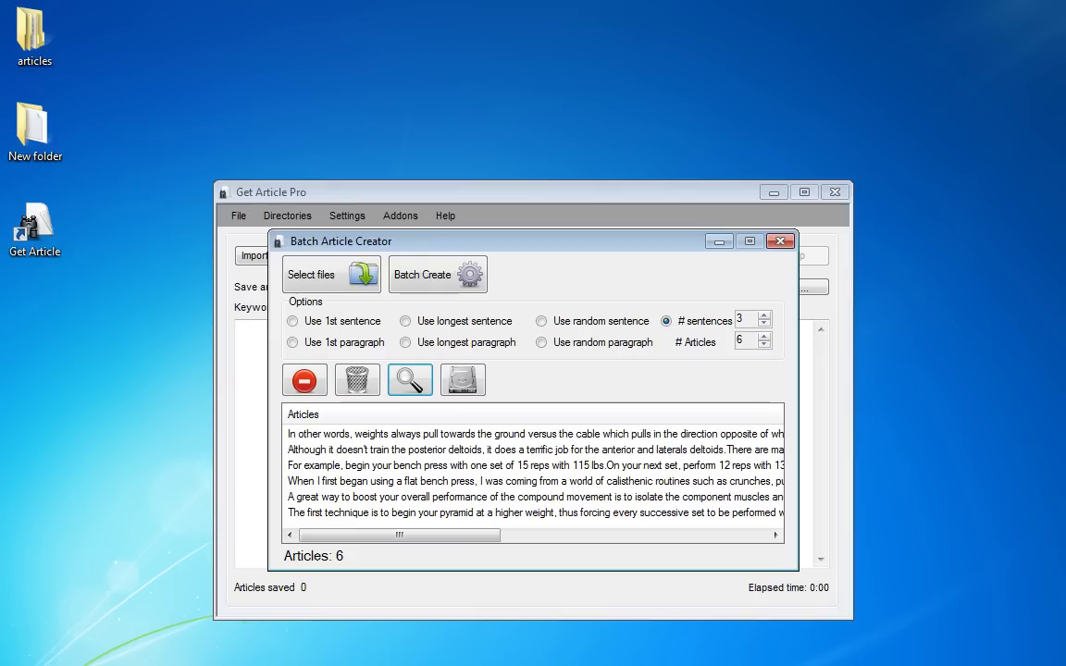
{"action": "left_click", "coordinate": [344, 481]}
{"action": "left_click", "coordinate": [408, 381]}
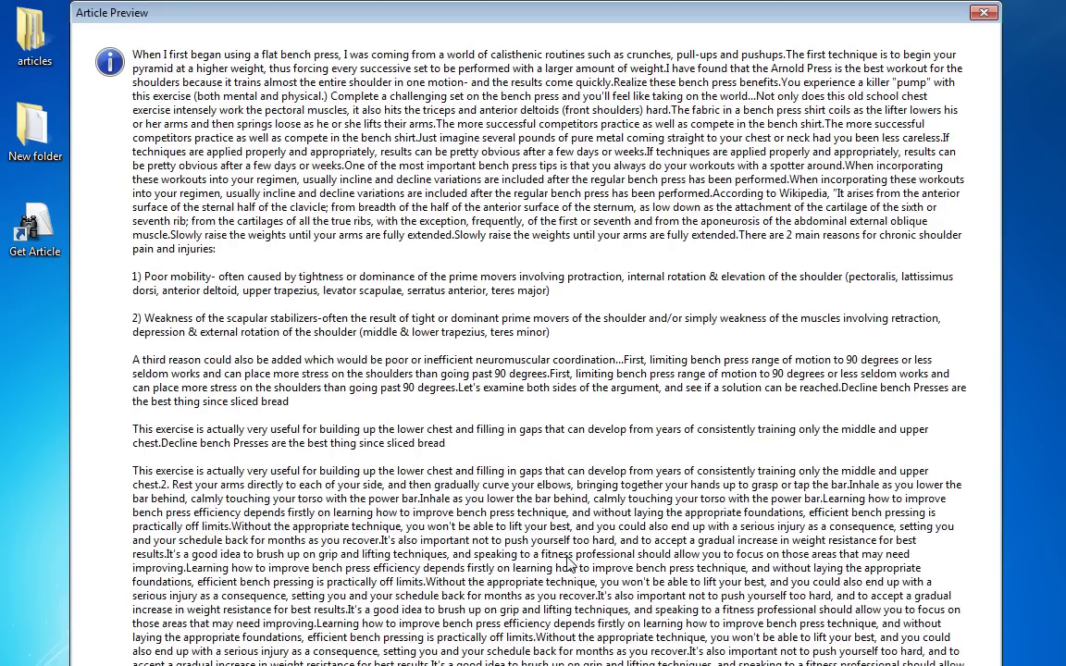
{"action": "key", "text": "alt+F4"}
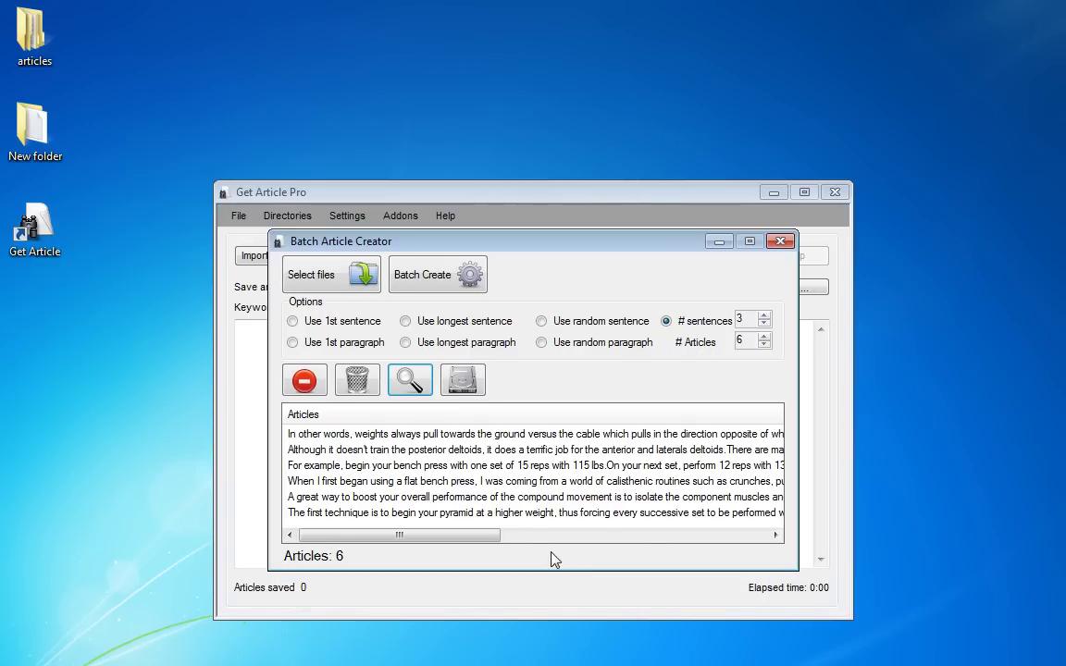
Start saving the generated articles to the desktop's New folder, naming the first text file 1.
{"action": "left_click", "coordinate": [417, 501]}
{"action": "left_click", "coordinate": [328, 435]}
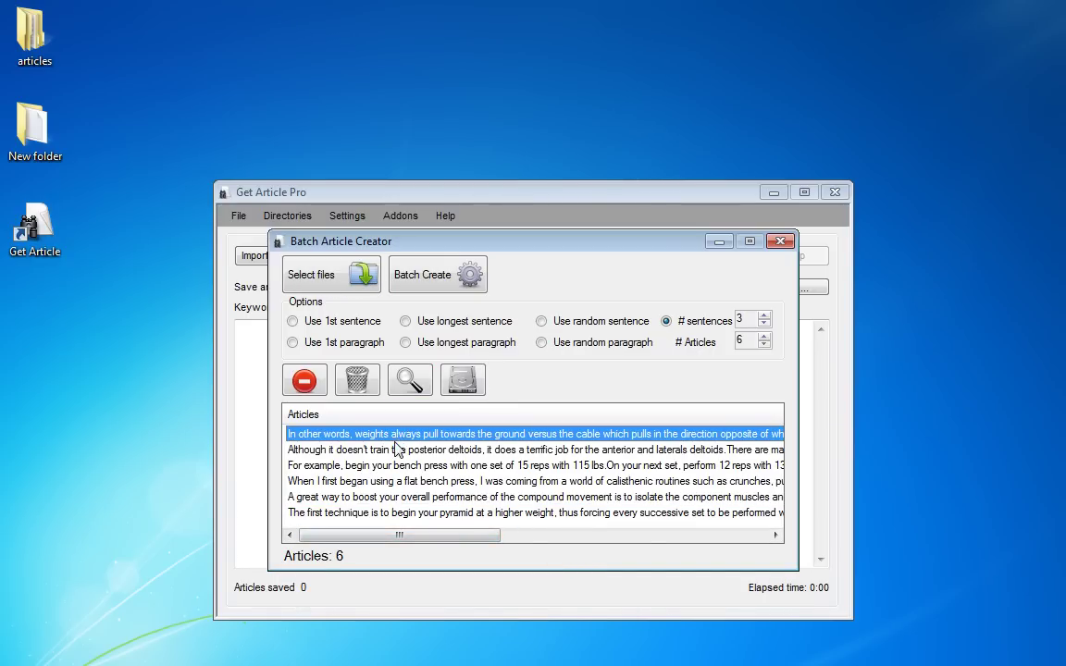
{"action": "left_click", "coordinate": [329, 450]}
{"action": "left_click", "coordinate": [463, 380]}
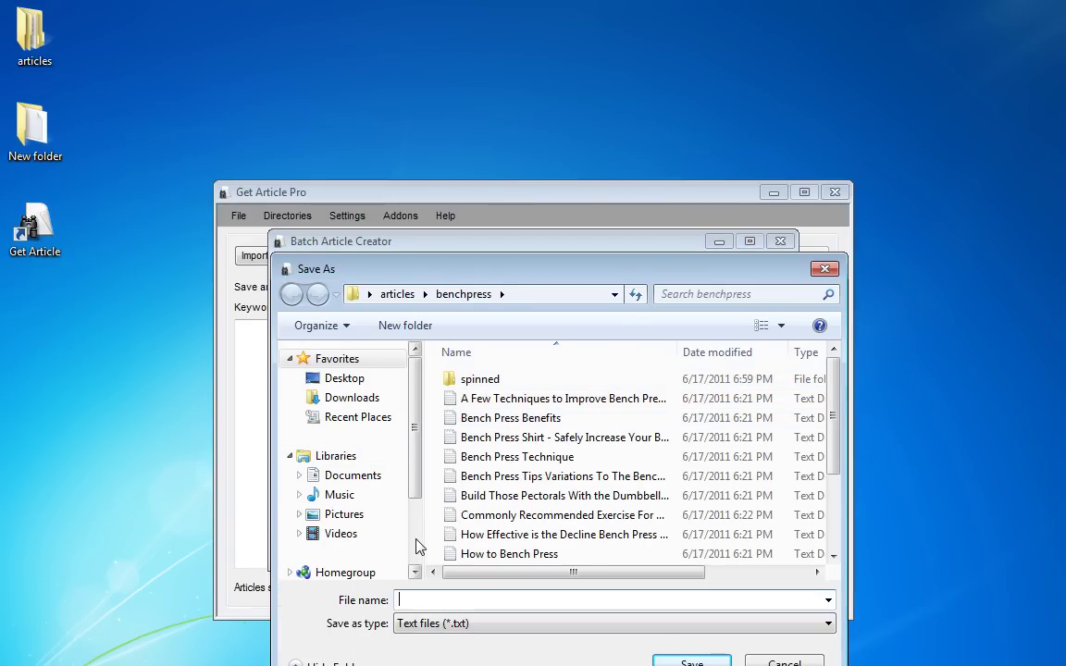
{"action": "scroll", "coordinate": [374, 485], "scroll_direction": "down", "scroll_amount": 3}
{"action": "left_click", "coordinate": [369, 294]}
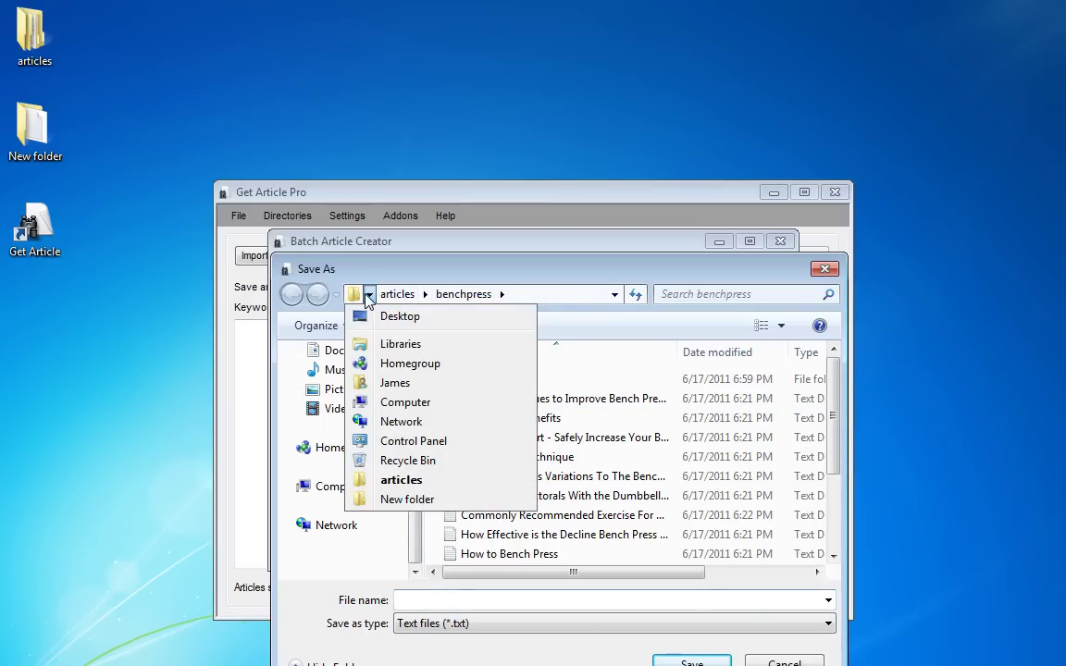
{"action": "left_click", "coordinate": [407, 499]}
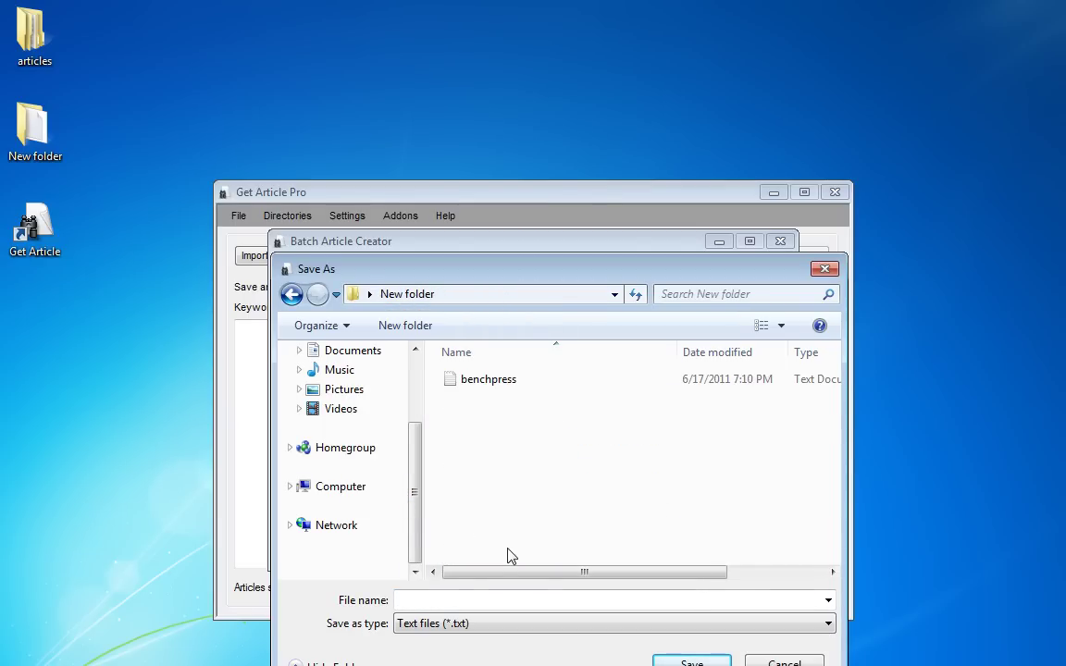
{"action": "left_click", "coordinate": [501, 602]}
{"action": "type", "text": "1"}
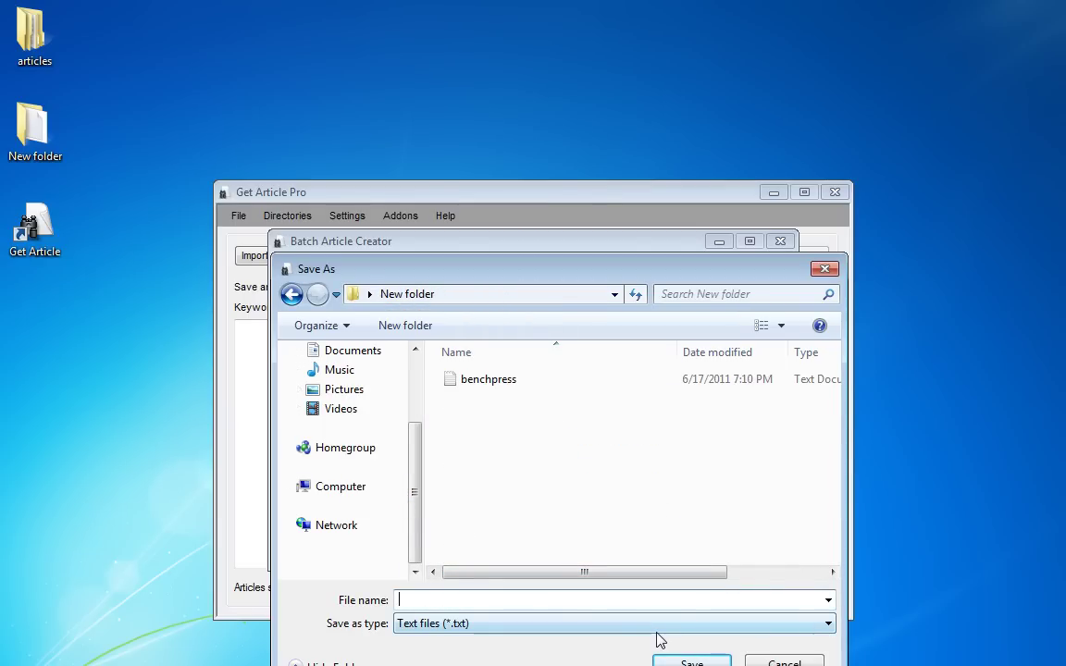
{"action": "left_click", "coordinate": [692, 661]}
Save the remaining five generated articles in New folder as text files 2, 3, 4, 5 and 6.
{"action": "type", "text": "2"}
{"action": "left_click", "coordinate": [689, 661]}
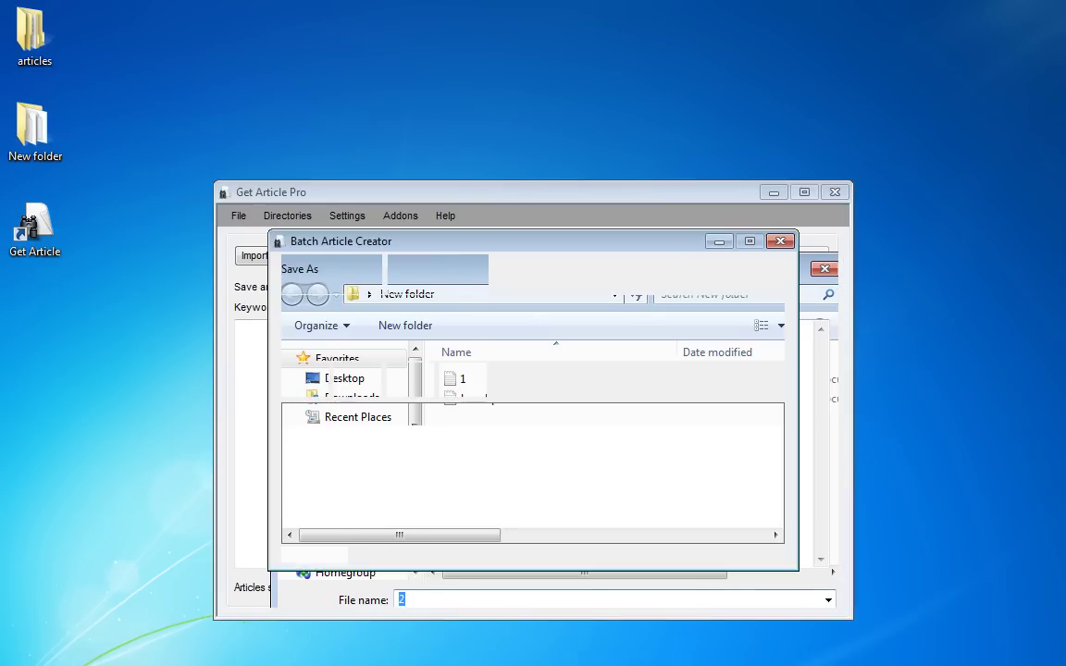
{"action": "type", "text": "3"}
{"action": "left_click", "coordinate": [694, 661]}
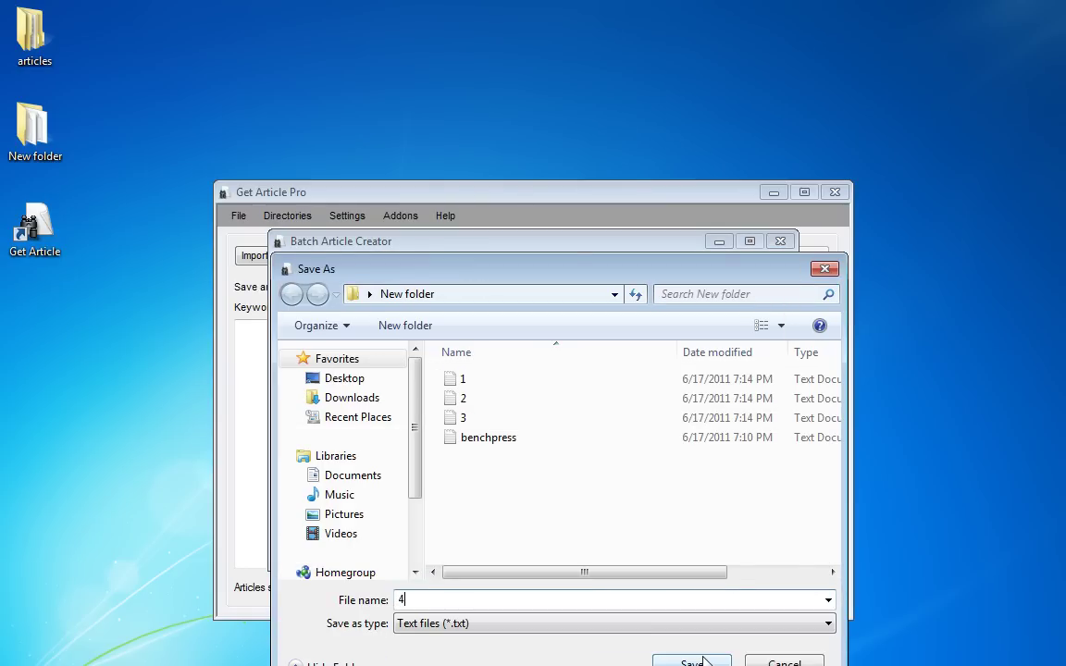
{"action": "left_click", "coordinate": [703, 659]}
{"action": "left_click", "coordinate": [703, 661]}
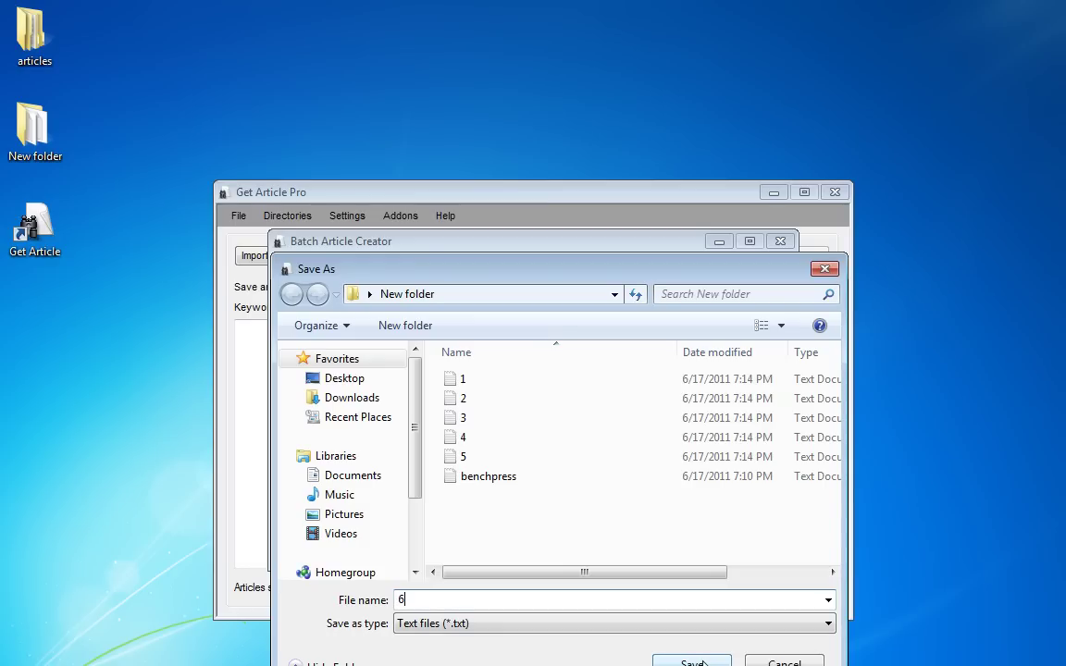
{"action": "type", "text": "6"}
{"action": "left_click", "coordinate": [692, 661]}
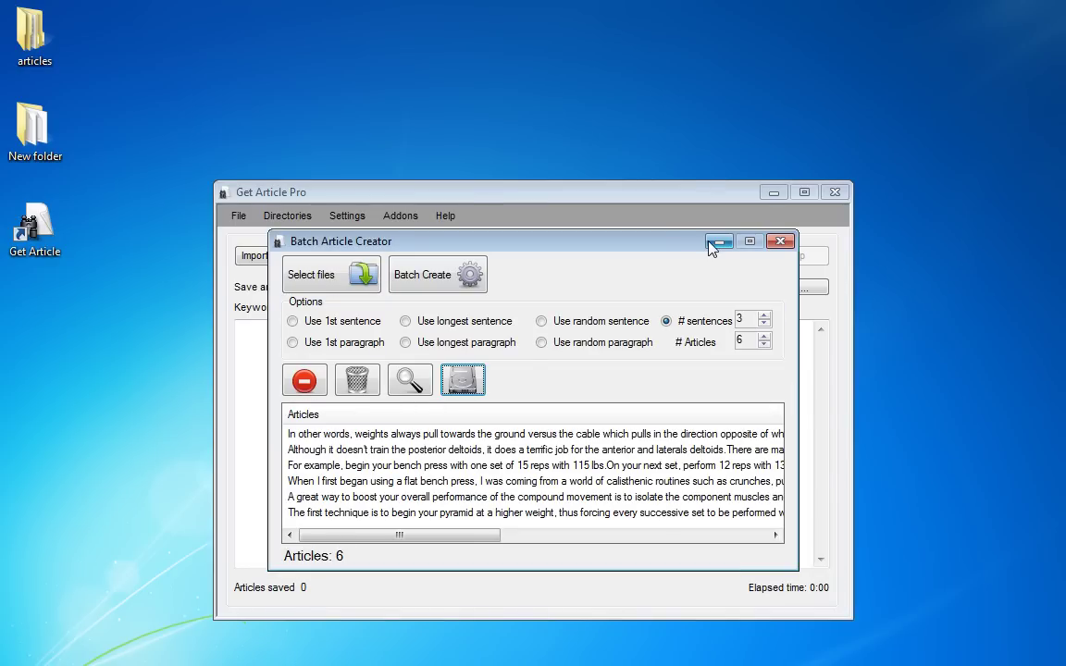
Minimize the Batch Article Creator and read through saved article 1 from the desktop's New folder in WordPad.
{"action": "left_click", "coordinate": [718, 243]}
{"action": "double_click", "coordinate": [34, 130]}
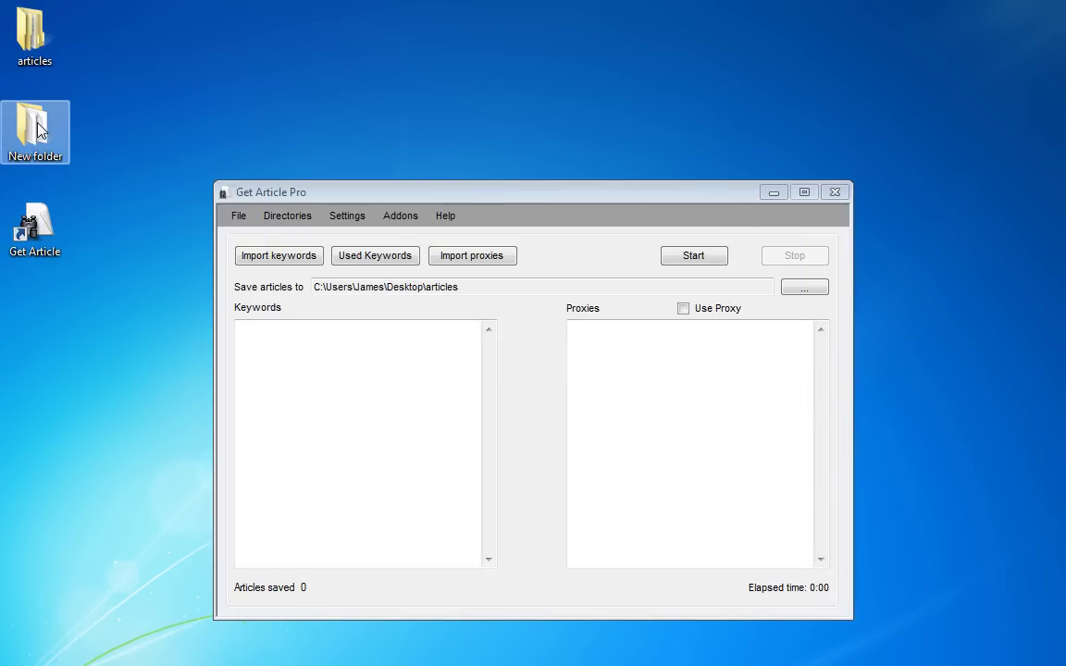
{"action": "double_click", "coordinate": [396, 240]}
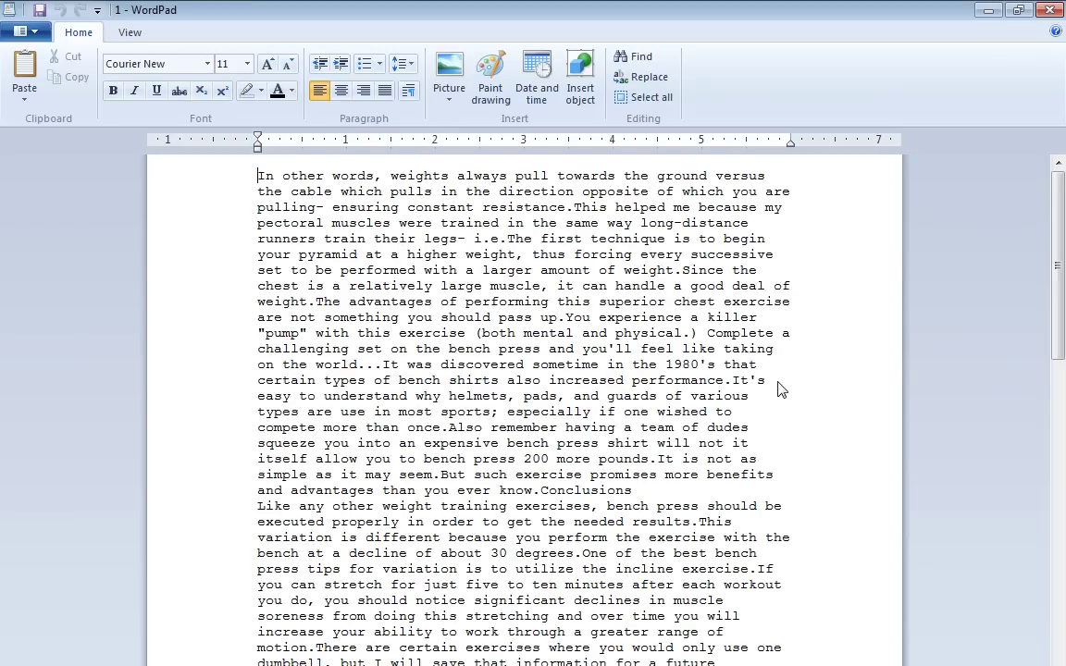
{"action": "scroll", "coordinate": [777, 389], "scroll_direction": "down", "scroll_amount": 3}
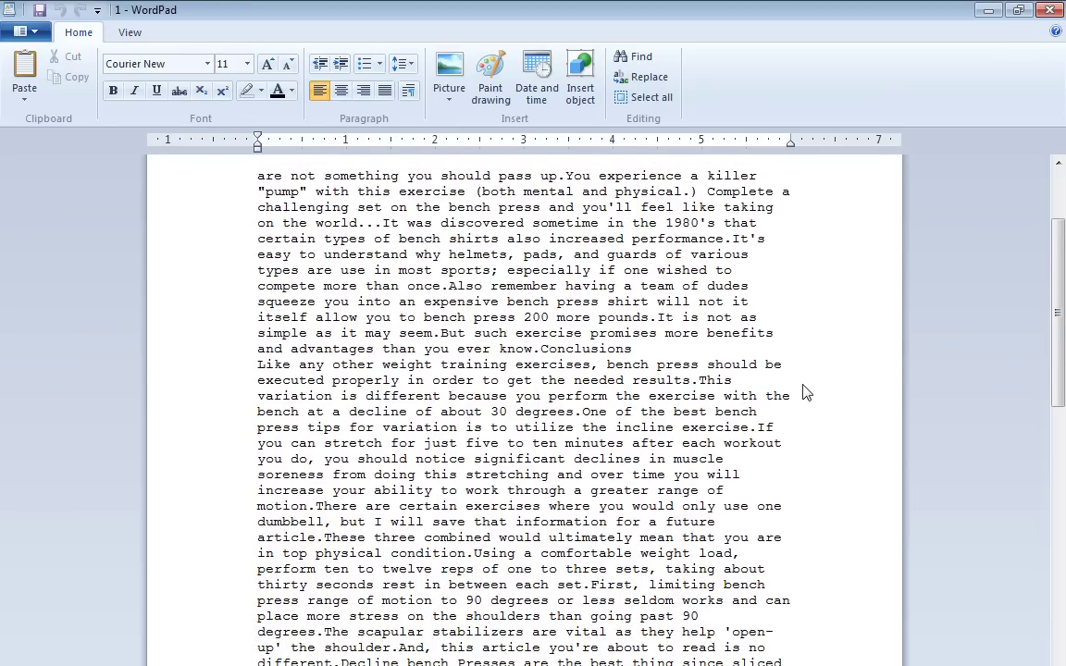
{"action": "scroll", "coordinate": [804, 393], "scroll_direction": "down", "scroll_amount": 4}
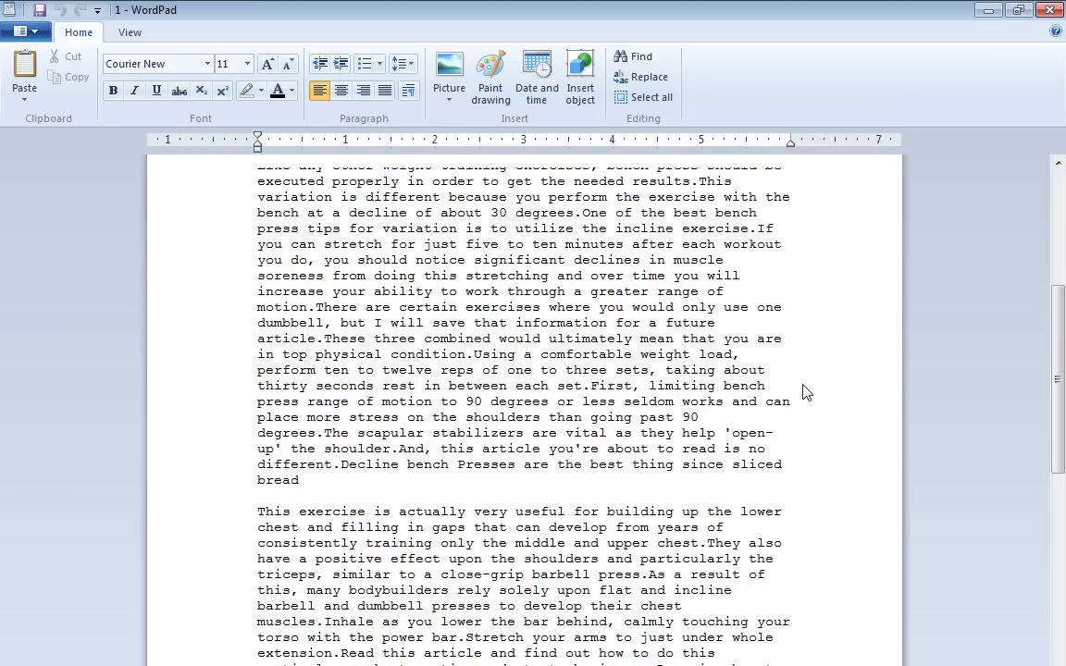
{"action": "scroll", "coordinate": [804, 393], "scroll_direction": "down", "scroll_amount": 5}
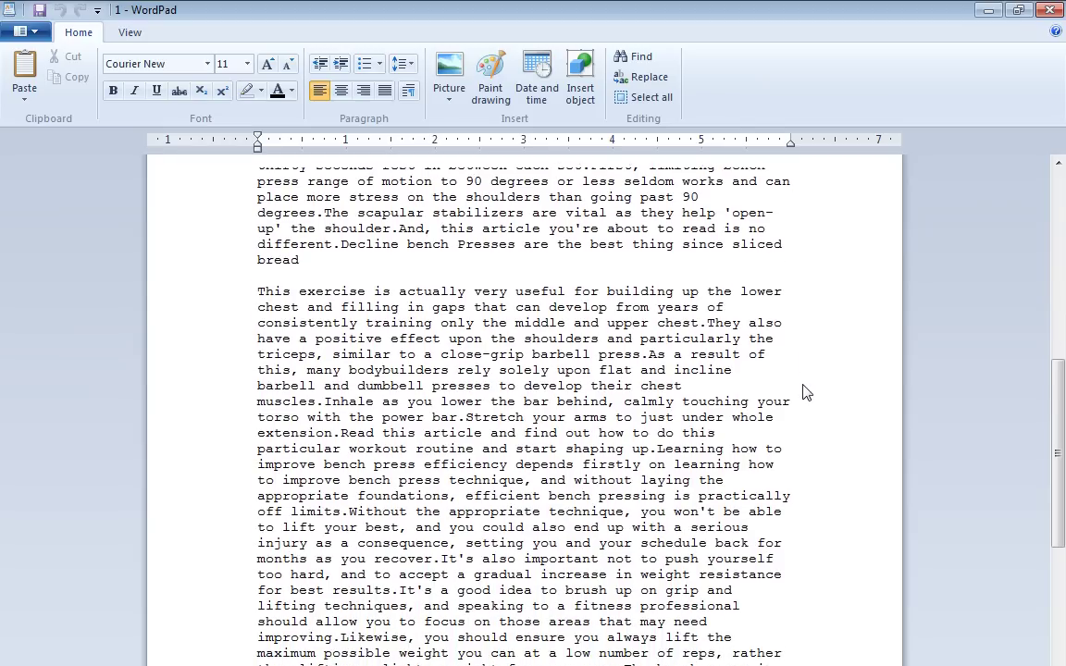
{"action": "scroll", "coordinate": [804, 393], "scroll_direction": "down", "scroll_amount": 8}
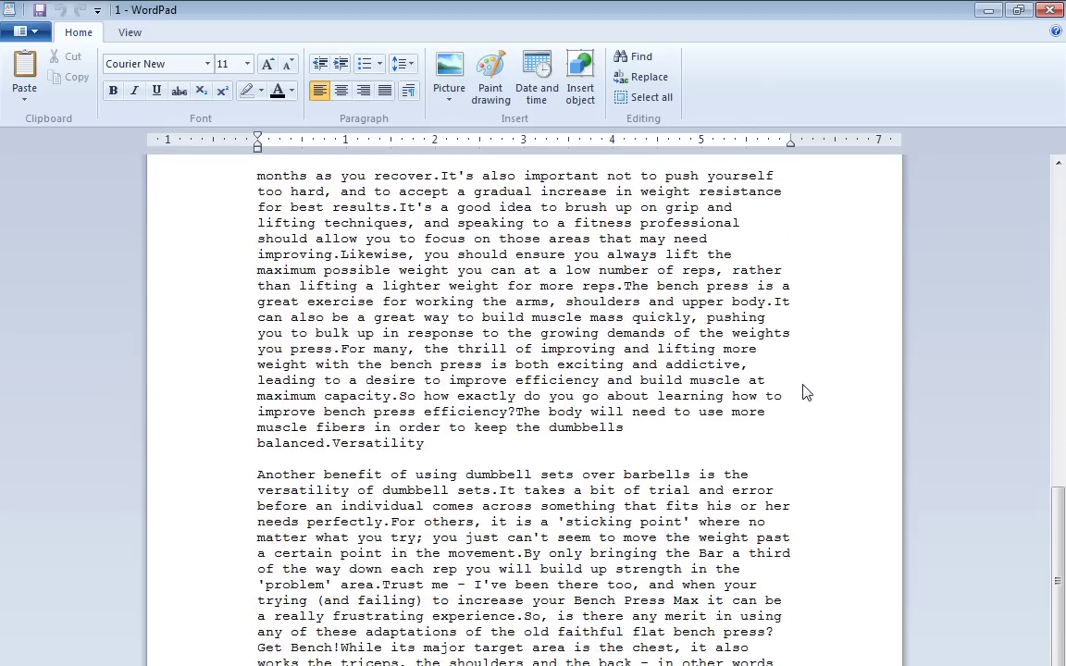
{"action": "scroll", "coordinate": [803, 394], "scroll_direction": "down", "scroll_amount": 4}
{"action": "left_click", "coordinate": [1049, 10]}
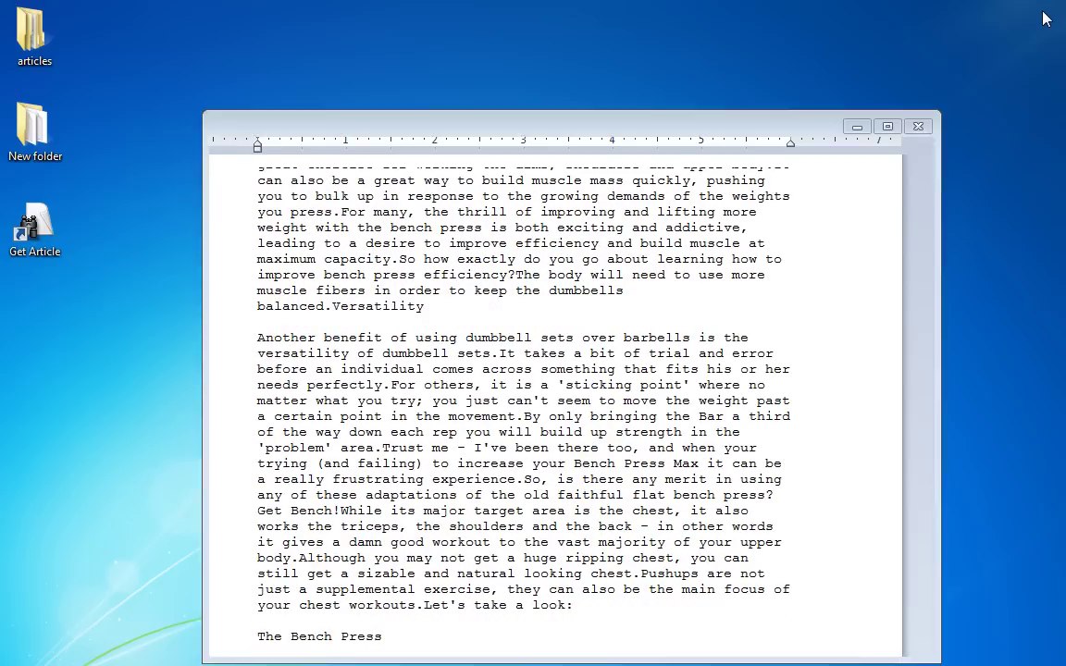
Read through saved article 4 from New folder, and close both the document and the folder.
{"action": "double_click", "coordinate": [425, 302]}
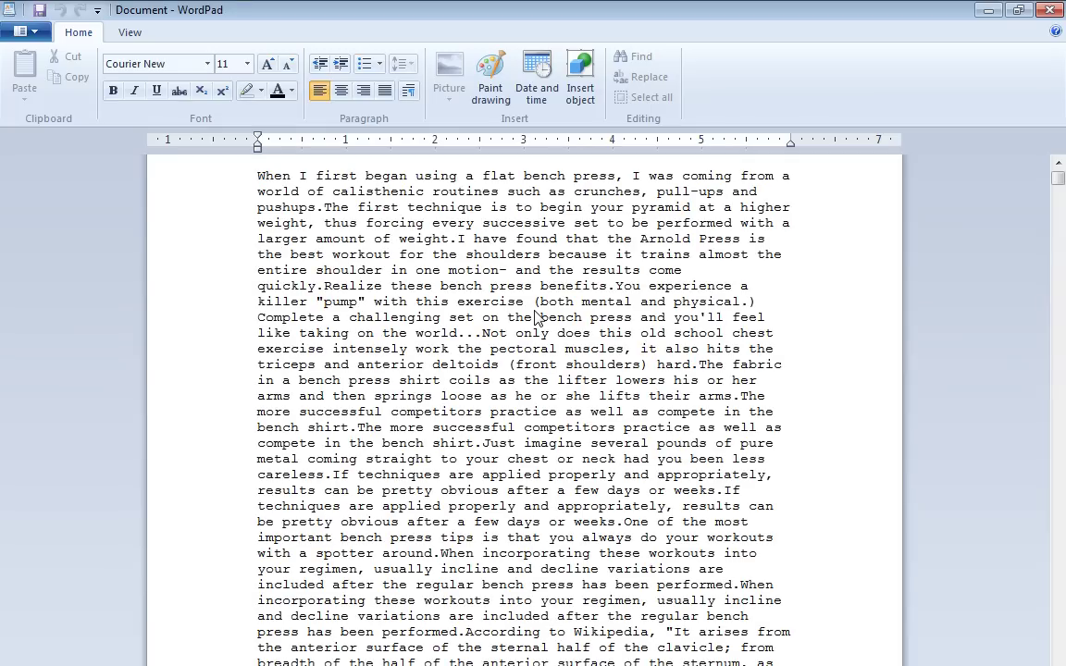
{"action": "scroll", "coordinate": [831, 361], "scroll_direction": "down", "scroll_amount": 1}
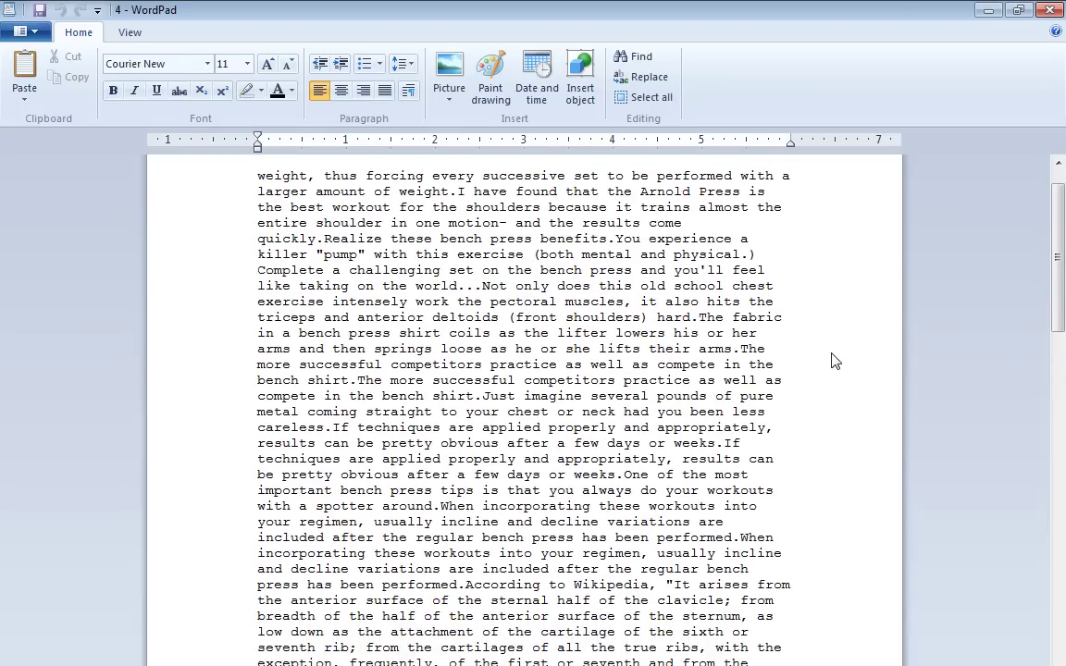
{"action": "scroll", "coordinate": [831, 361], "scroll_direction": "down", "scroll_amount": 4}
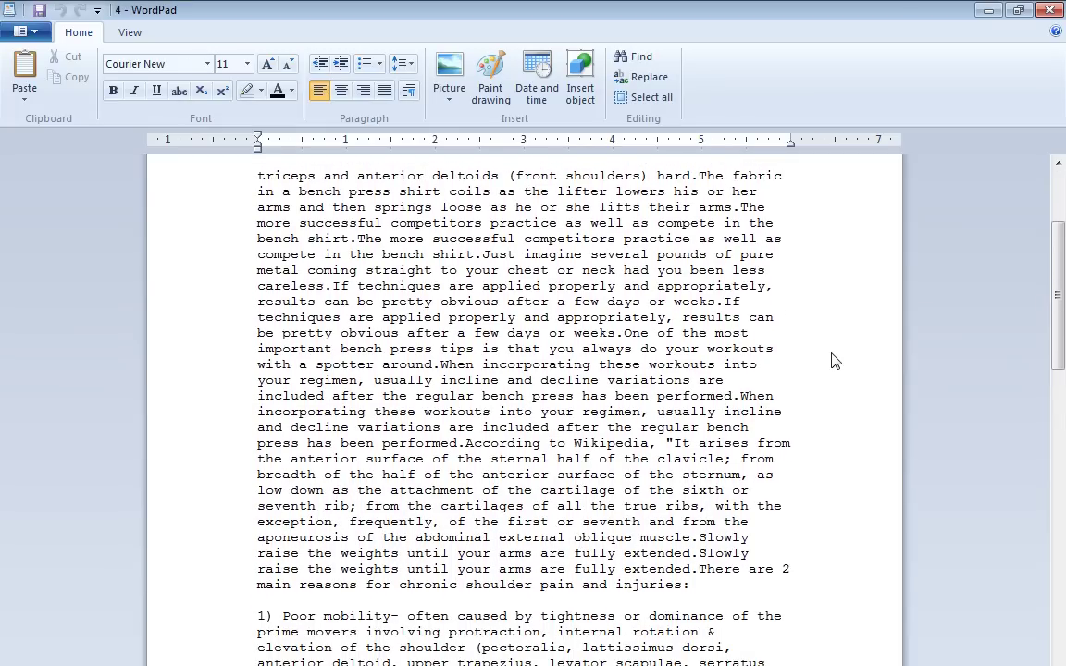
{"action": "scroll", "coordinate": [831, 361], "scroll_direction": "down", "scroll_amount": 3}
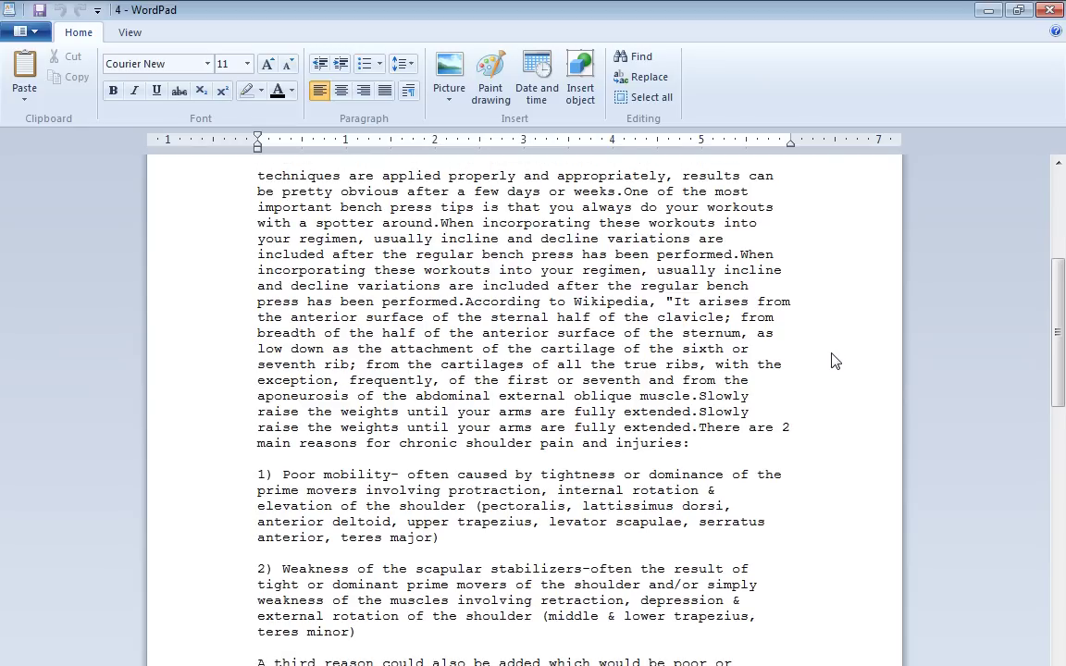
{"action": "scroll", "coordinate": [831, 361], "scroll_direction": "down", "scroll_amount": 3}
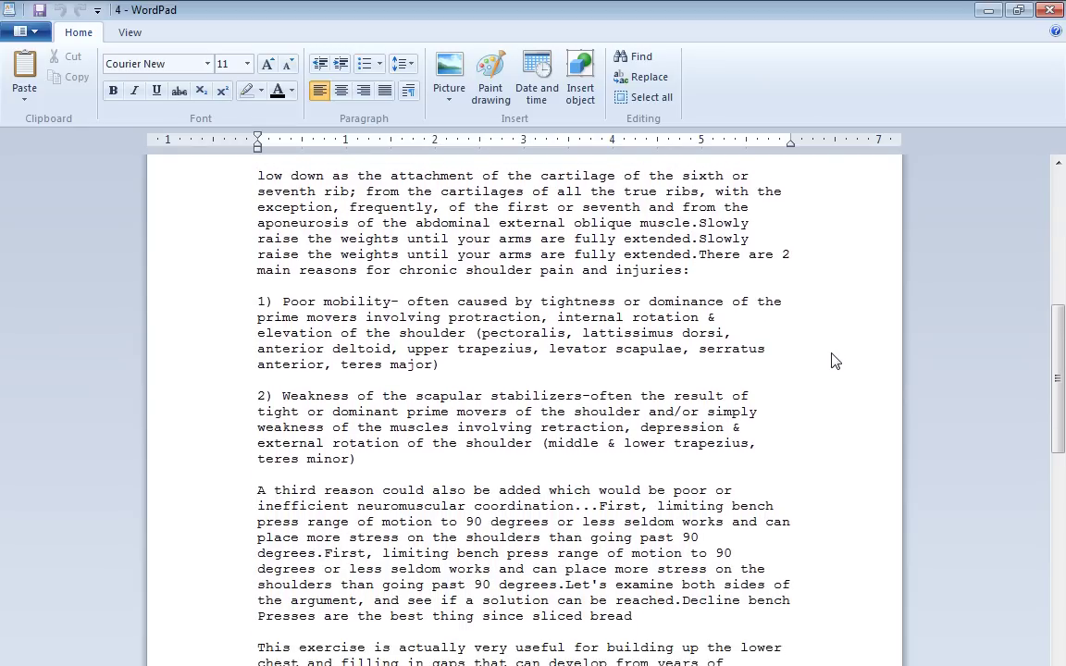
{"action": "scroll", "coordinate": [831, 361], "scroll_direction": "down", "scroll_amount": 4}
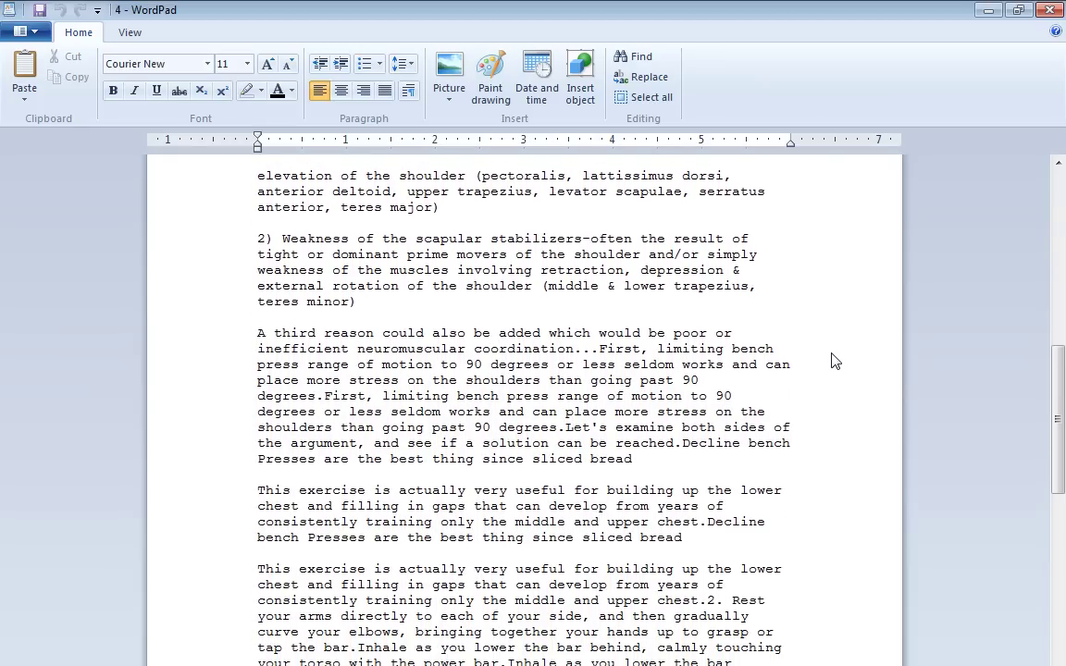
{"action": "scroll", "coordinate": [831, 360], "scroll_direction": "down", "scroll_amount": 4}
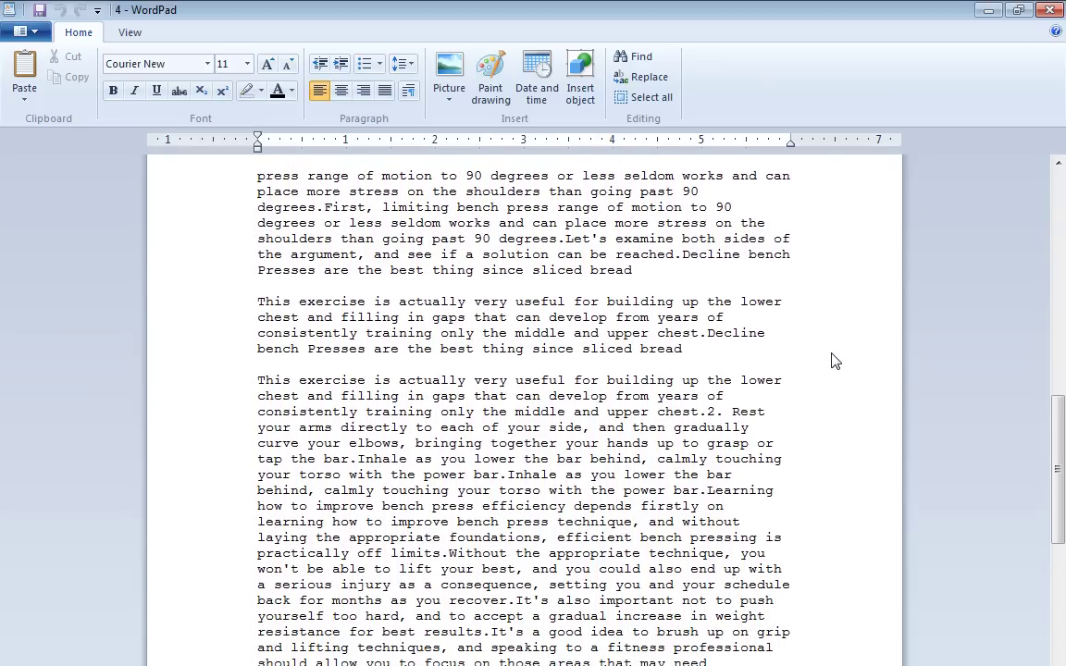
{"action": "scroll", "coordinate": [831, 361], "scroll_direction": "down", "scroll_amount": 4}
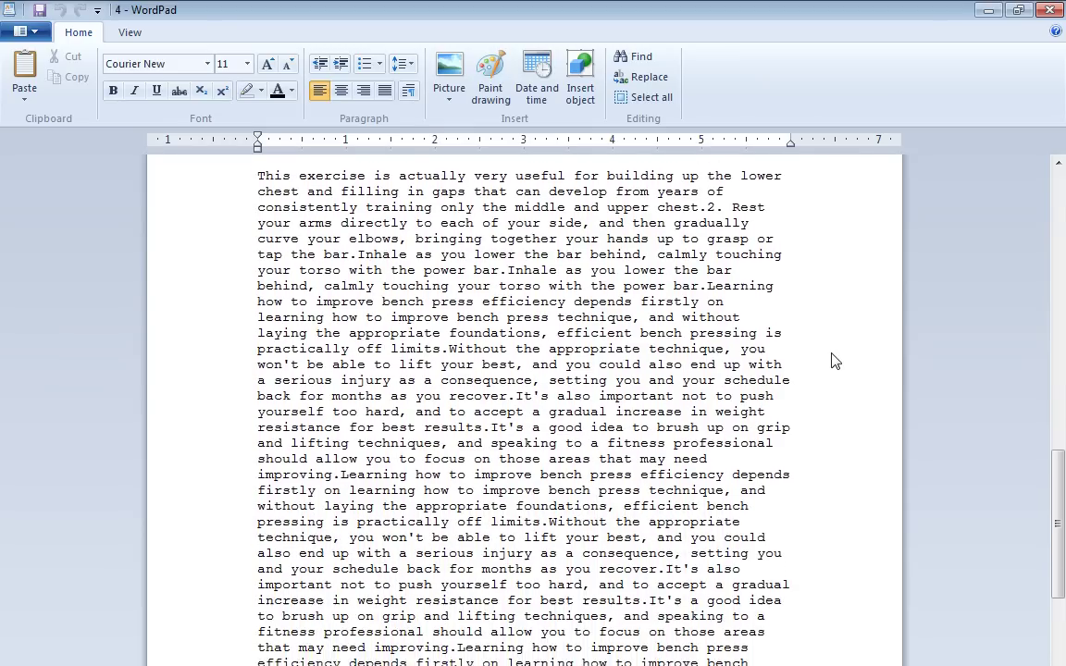
{"action": "scroll", "coordinate": [831, 361], "scroll_direction": "down", "scroll_amount": 2}
{"action": "left_click", "coordinate": [1051, 10]}
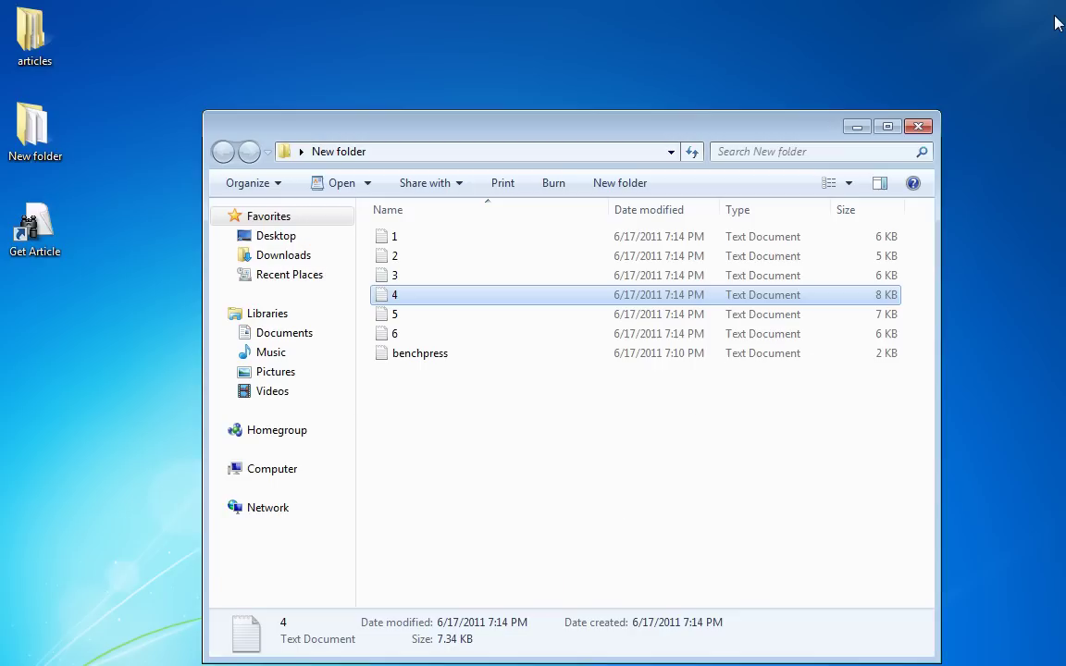
{"action": "left_click", "coordinate": [924, 126]}
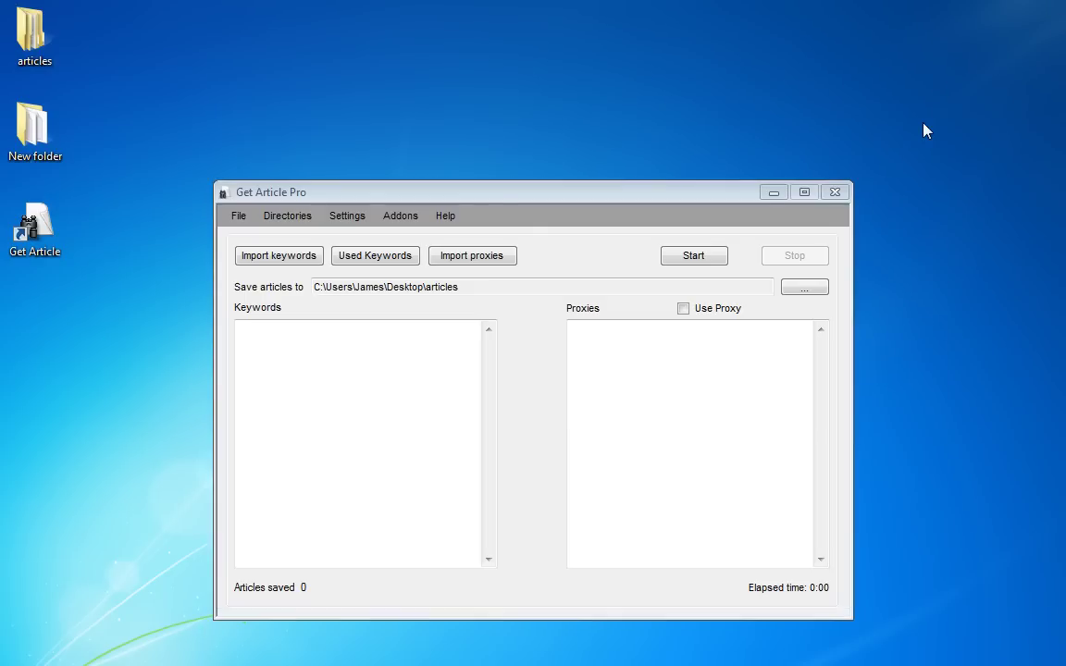